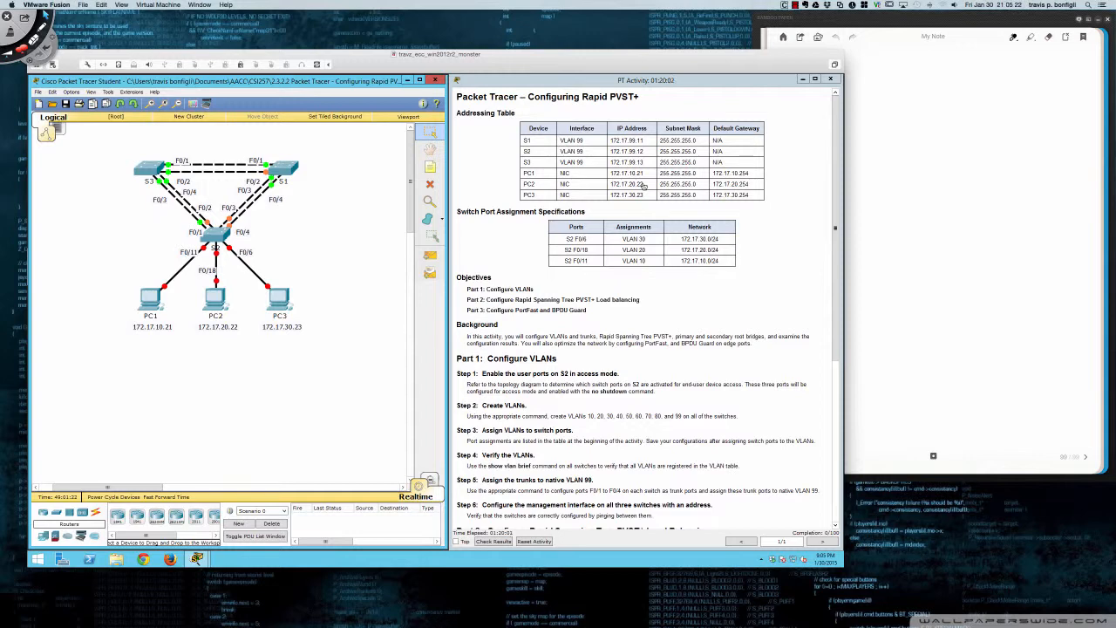
# Review the Rapid PVST+ activity instructions, from the addressing and switch port tables through Part 3
pyautogui.scroll(-3, 669, 214)
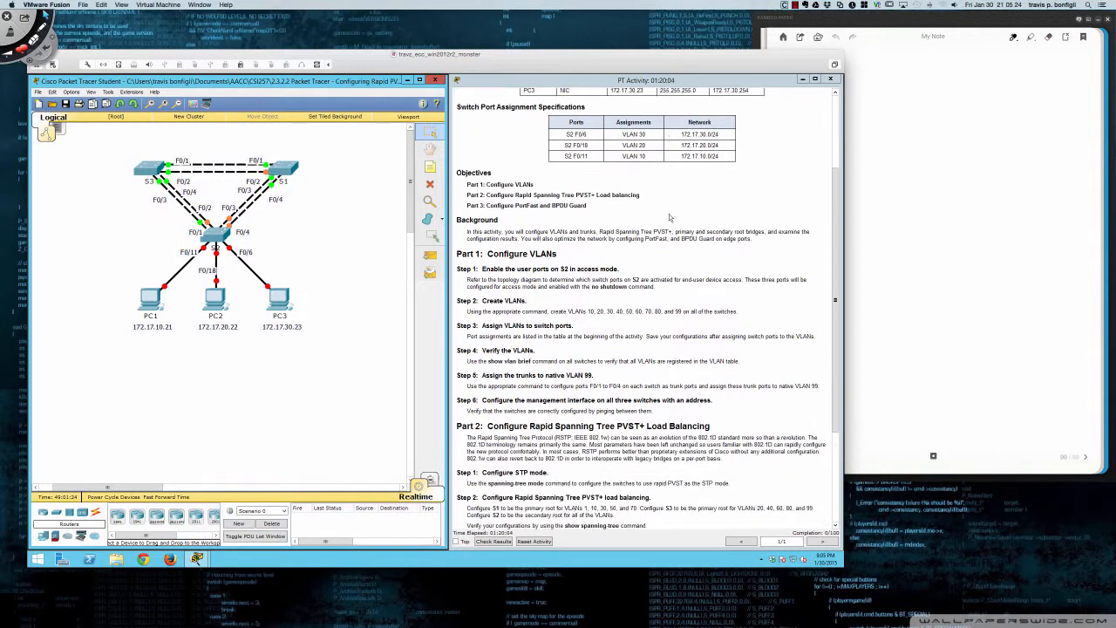
pyautogui.scroll(-4, 669, 214)
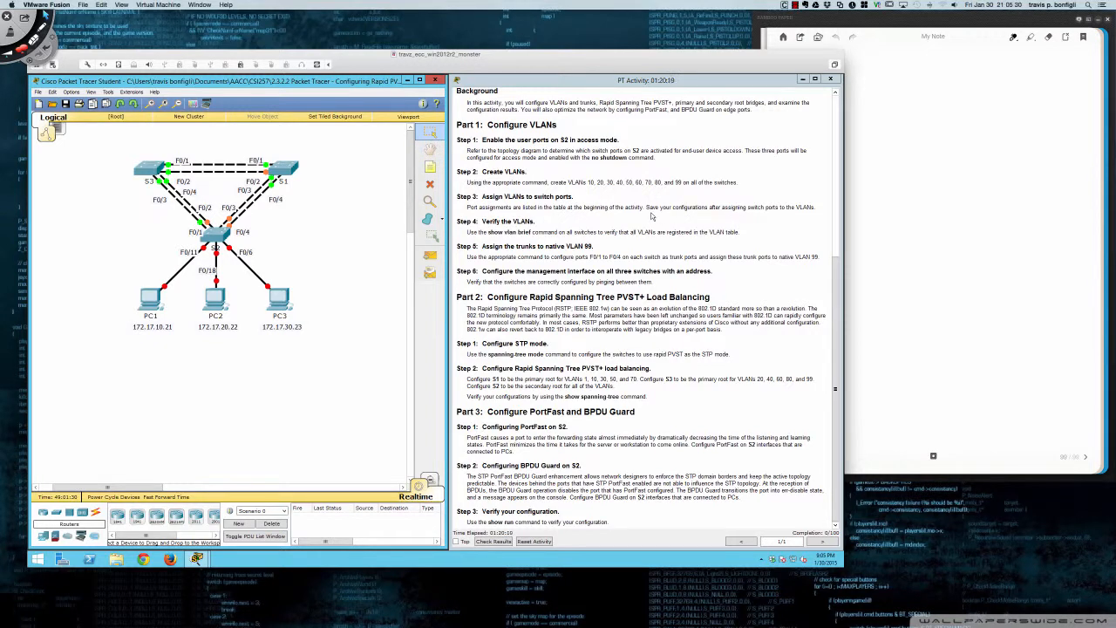
pyautogui.scroll(7, 651, 215)
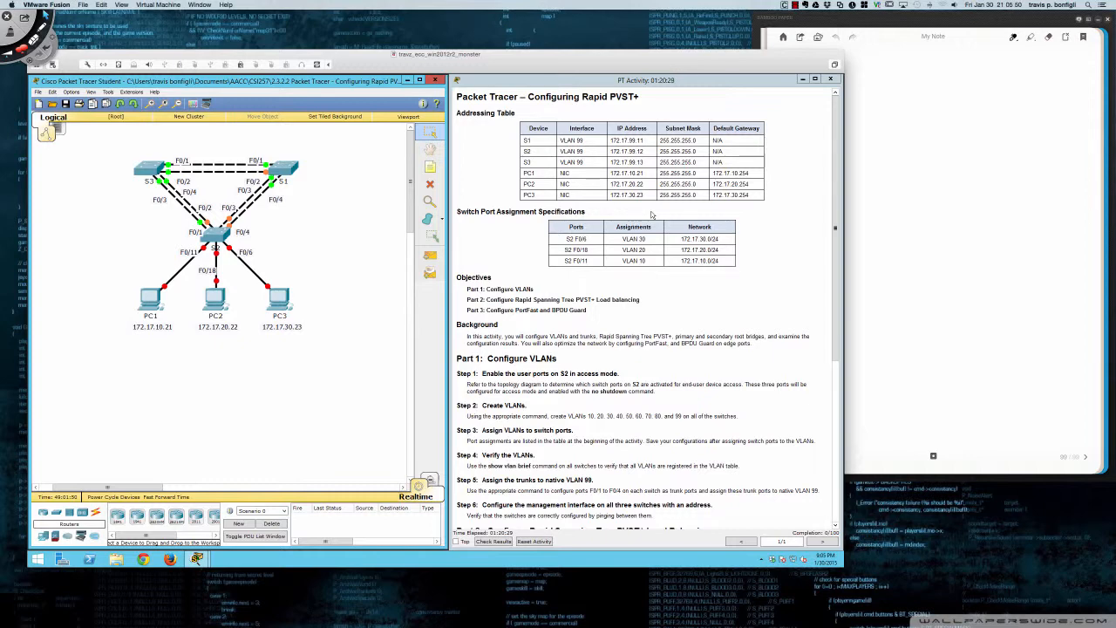
pyautogui.scroll(-3, 651, 214)
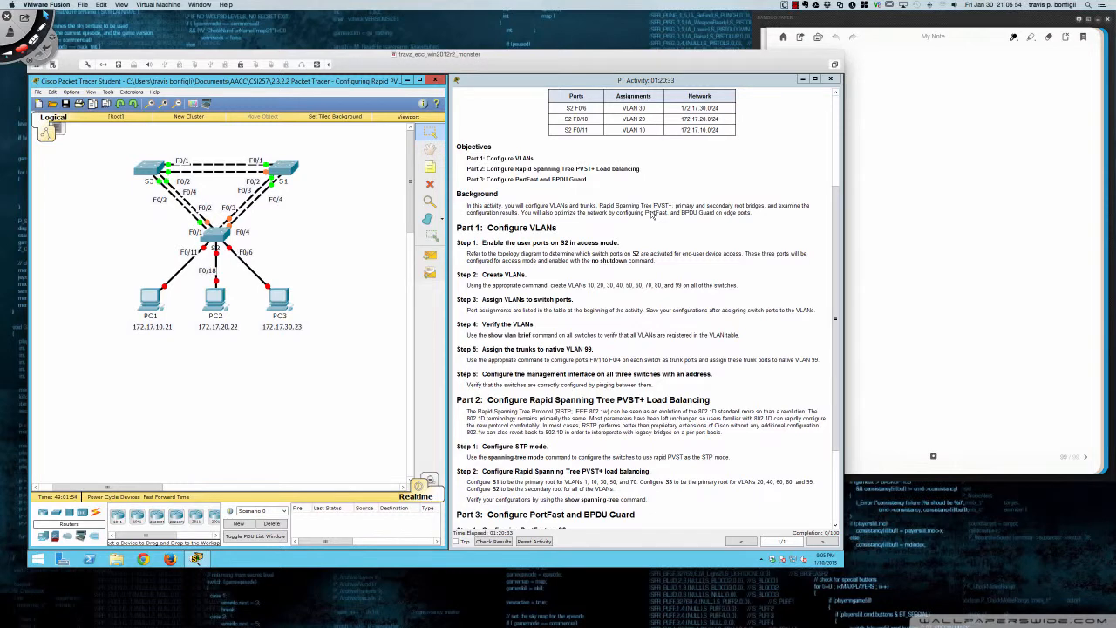
pyautogui.scroll(3, 650, 214)
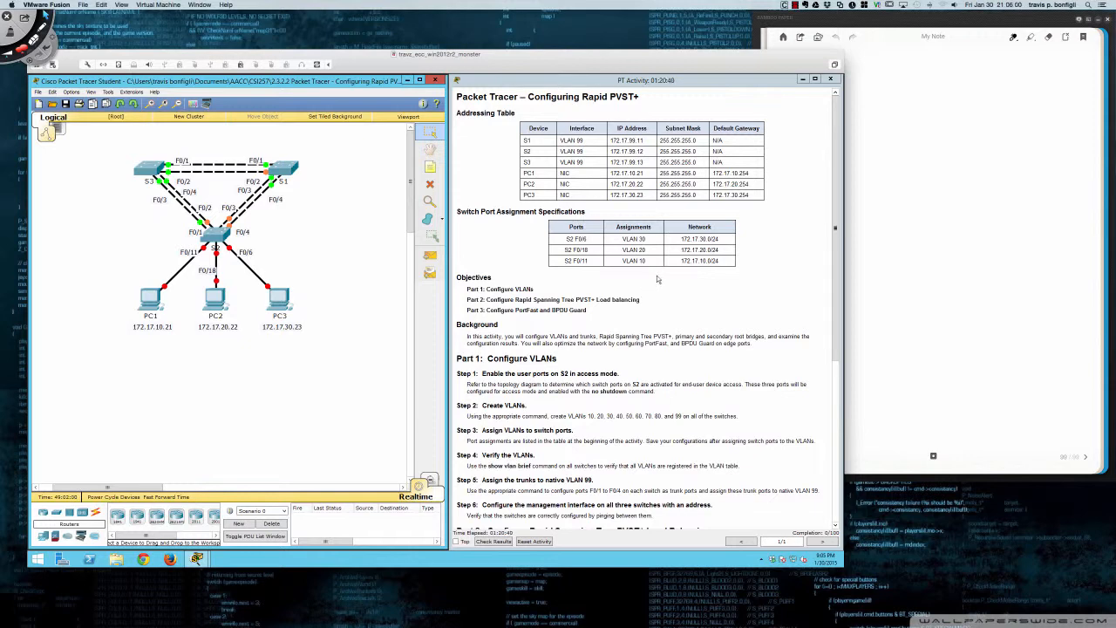
pyautogui.scroll(-5, 655, 282)
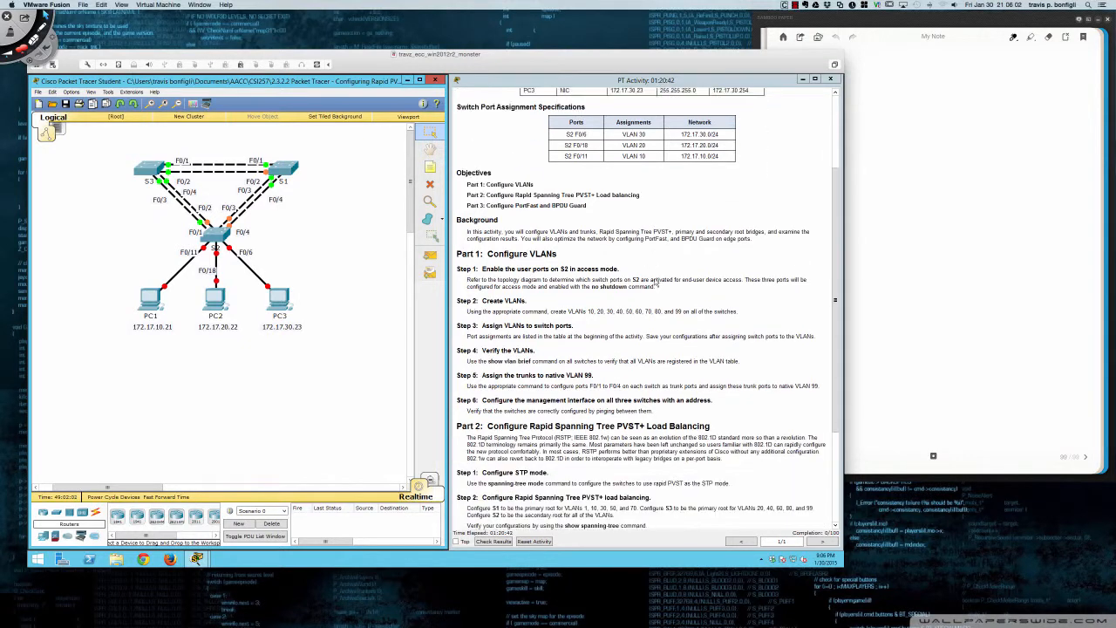
pyautogui.scroll(-1, 655, 282)
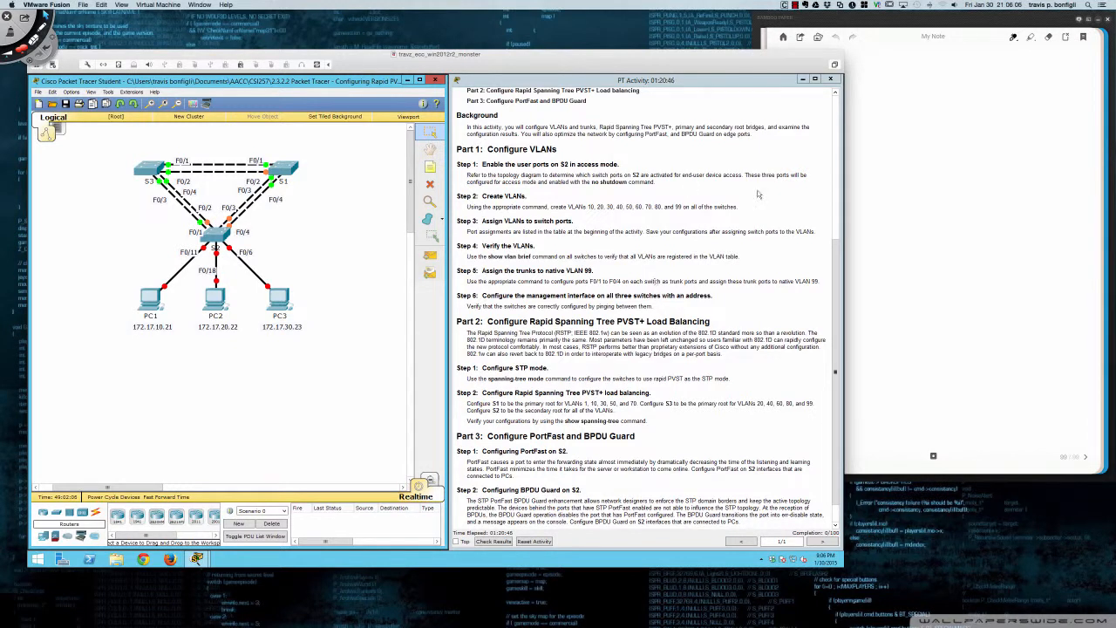
# Switch to the Bamboo note, handwrite "802.1D STP" with "PVST → ISL" and "PVST+ → 802.1Q" plus a down arrow, and divide the page vertically
pyautogui.click(892, 146)
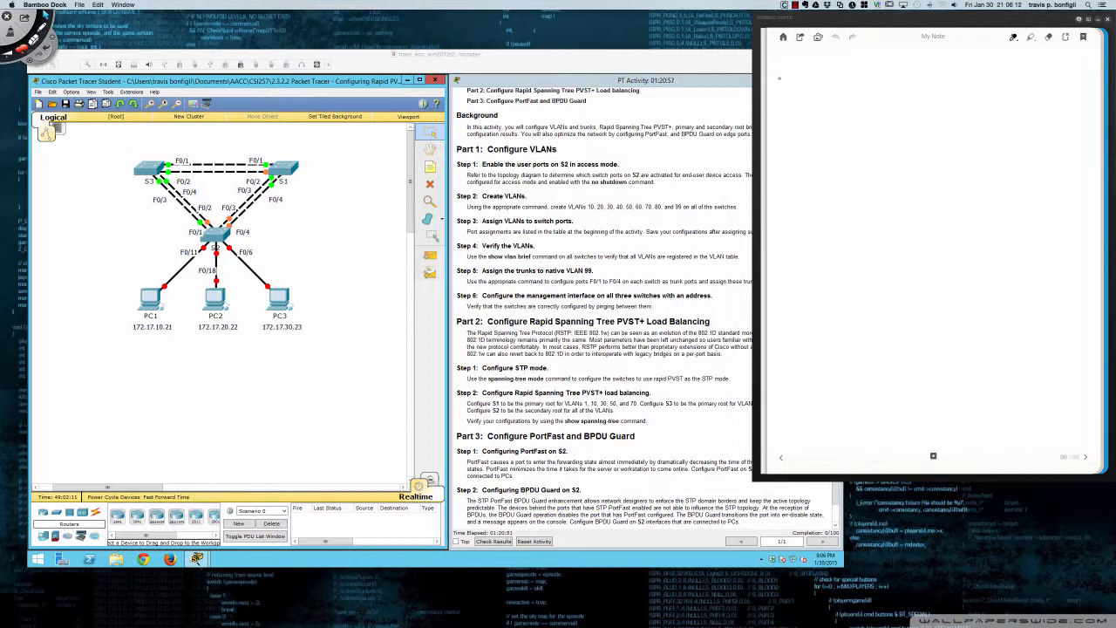
pyautogui.moveTo(780, 79)
pyautogui.mouseDown()
pyautogui.moveTo(829, 79)
pyautogui.moveTo(796, 100)
pyautogui.moveTo(814, 88)
pyautogui.mouseUp()
pyautogui.moveTo(817, 90)
pyautogui.mouseDown()
pyautogui.moveTo(817, 102)
pyautogui.moveTo(794, 105)
pyautogui.moveTo(837, 104)
pyautogui.moveTo(784, 125)
pyautogui.moveTo(798, 111)
pyautogui.mouseUp()
pyautogui.moveTo(804, 111); pyautogui.dragTo(796, 123)
pyautogui.moveTo(810, 111)
pyautogui.mouseDown()
pyautogui.moveTo(810, 124)
pyautogui.moveTo(821, 108)
pyautogui.moveTo(783, 117)
pyautogui.moveTo(785, 144)
pyautogui.moveTo(798, 130)
pyautogui.moveTo(800, 145)
pyautogui.moveTo(826, 129)
pyautogui.moveTo(837, 137)
pyautogui.mouseUp()
pyautogui.moveTo(830, 131)
pyautogui.mouseDown()
pyautogui.moveTo(830, 145)
pyautogui.moveTo(842, 115)
pyautogui.moveTo(852, 124)
pyautogui.moveTo(859, 109)
pyautogui.moveTo(860, 122)
pyautogui.mouseUp()
pyautogui.moveTo(866, 109); pyautogui.dragTo(860, 123)
pyautogui.moveTo(868, 108)
pyautogui.mouseDown()
pyautogui.moveTo(875, 123)
pyautogui.moveTo(859, 135)
pyautogui.mouseUp()
pyautogui.moveTo(859, 135); pyautogui.dragTo(872, 132)
pyautogui.moveTo(878, 132)
pyautogui.mouseDown()
pyautogui.moveTo(901, 141)
pyautogui.moveTo(901, 130)
pyautogui.mouseUp()
pyautogui.moveTo(897, 138)
pyautogui.mouseDown()
pyautogui.moveTo(903, 146)
pyautogui.moveTo(898, 138)
pyautogui.mouseUp()
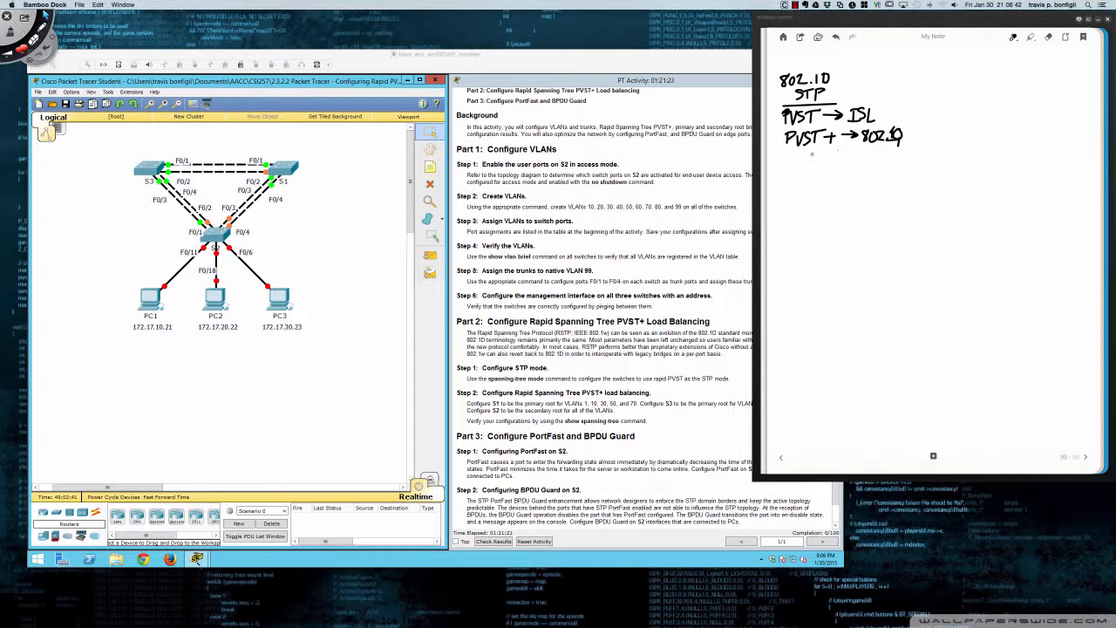
pyautogui.moveTo(812, 149)
pyautogui.mouseDown()
pyautogui.moveTo(811, 171)
pyautogui.moveTo(818, 160)
pyautogui.mouseUp()
pyautogui.moveTo(920, 56); pyautogui.dragTo(926, 433)
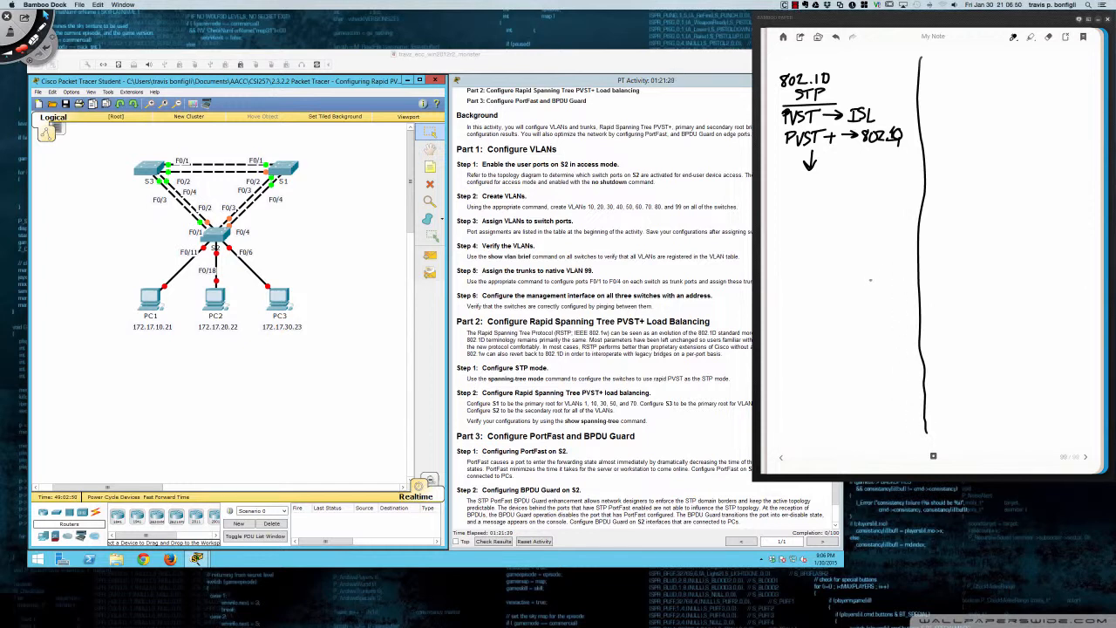
# Handwrite an underlined "Port Roles:" heading in the 802.1D column, followed by Root, Designated and Blocking Port
pyautogui.moveTo(773, 202)
pyautogui.mouseDown()
pyautogui.moveTo(776, 213)
pyautogui.moveTo(815, 201)
pyautogui.moveTo(849, 211)
pyautogui.mouseUp()
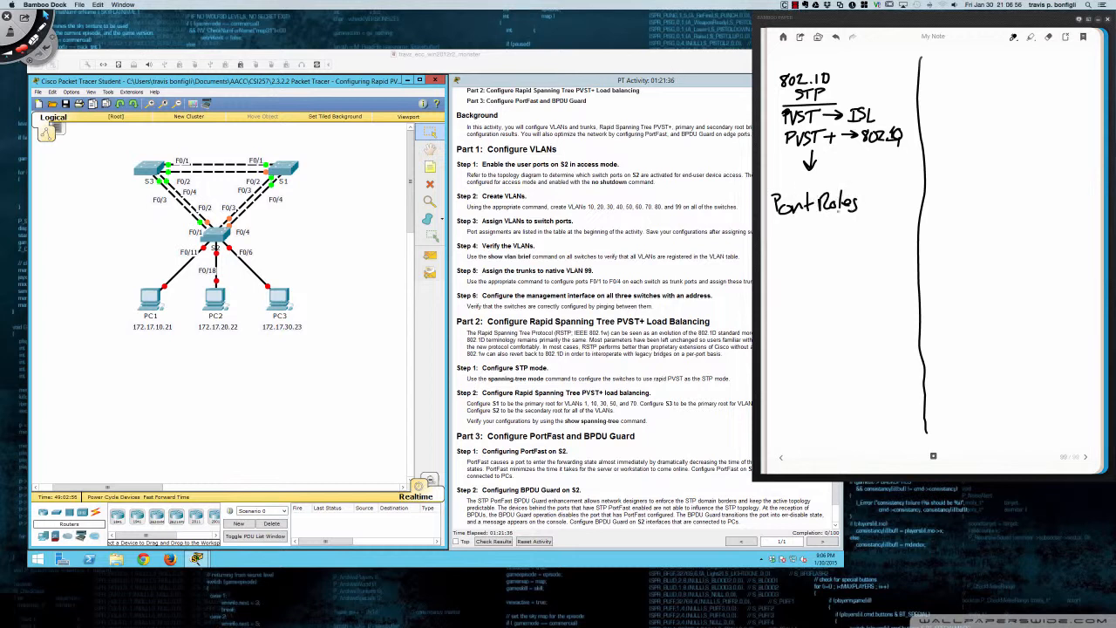
pyautogui.moveTo(775, 217); pyautogui.dragTo(861, 214)
pyautogui.moveTo(776, 230)
pyautogui.mouseDown()
pyautogui.moveTo(790, 244)
pyautogui.moveTo(819, 232)
pyautogui.moveTo(783, 262)
pyautogui.moveTo(858, 251)
pyautogui.mouseUp()
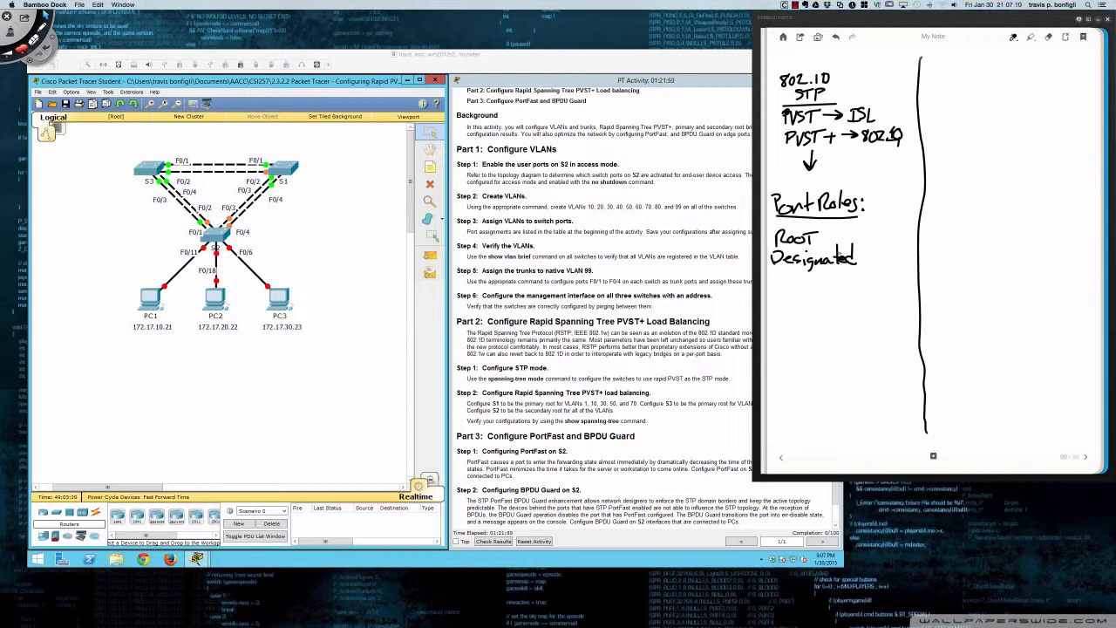
pyautogui.moveTo(772, 278)
pyautogui.mouseDown()
pyautogui.moveTo(780, 292)
pyautogui.moveTo(785, 277)
pyautogui.moveTo(802, 288)
pyautogui.moveTo(877, 277)
pyautogui.mouseUp()
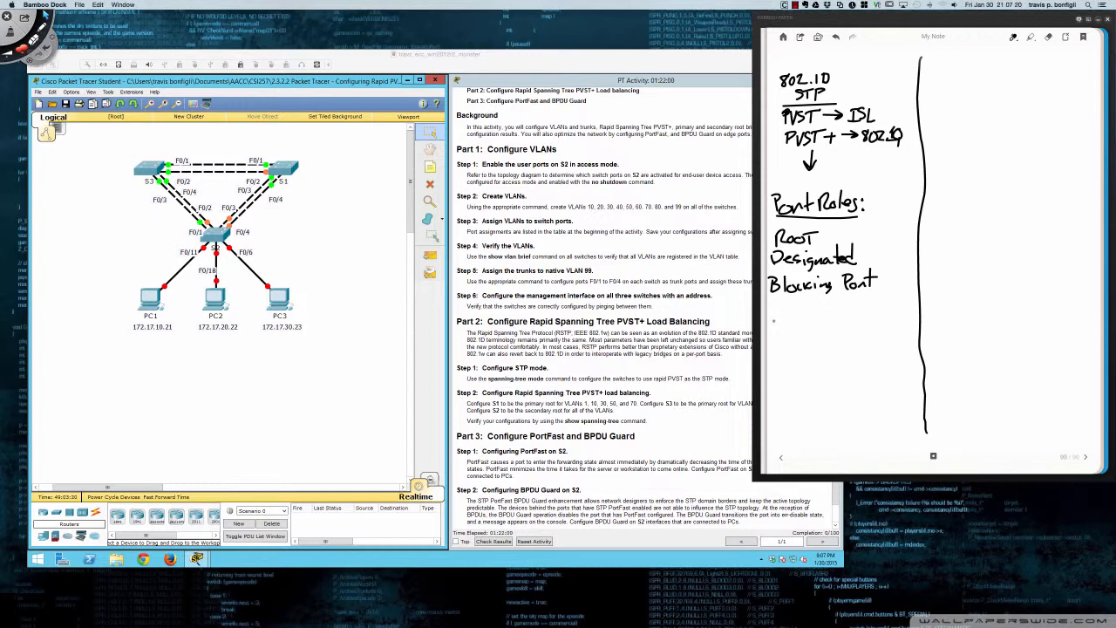
# Handwrite an underlined "STATES:" heading below the 802.1D port roles, with "1. Disabled" as its first entry
pyautogui.moveTo(779, 317)
pyautogui.mouseDown()
pyautogui.moveTo(772, 328)
pyautogui.moveTo(786, 327)
pyautogui.mouseUp()
pyautogui.moveTo(781, 315); pyautogui.dragTo(834, 317)
pyautogui.moveTo(771, 332); pyautogui.dragTo(840, 332)
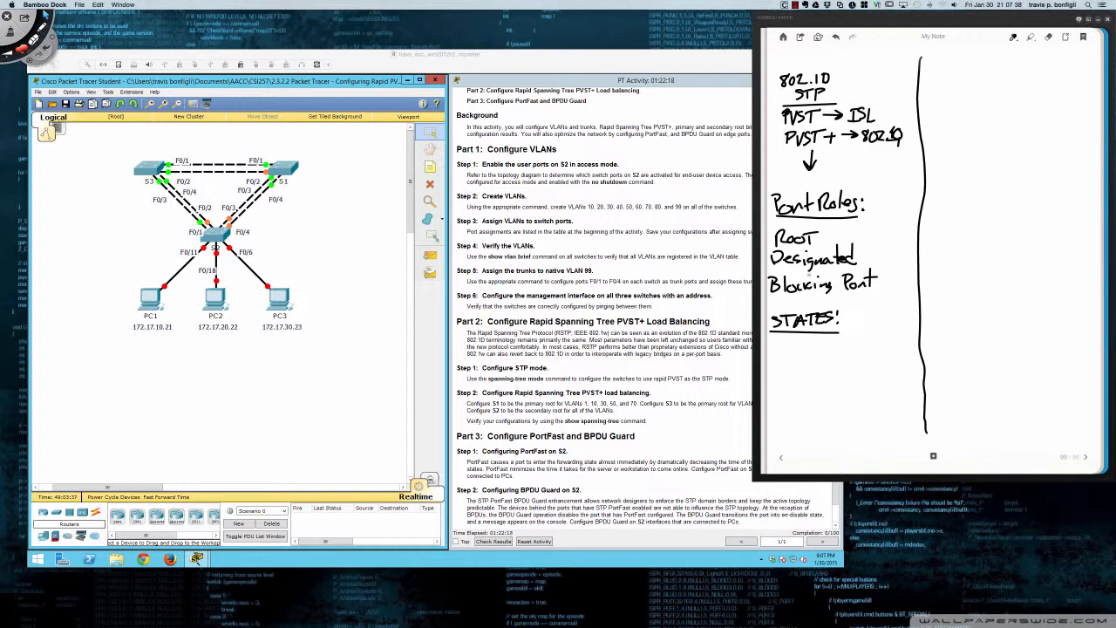
pyautogui.moveTo(773, 339); pyautogui.dragTo(772, 349)
pyautogui.click(776, 348)
pyautogui.moveTo(782, 339)
pyautogui.mouseDown()
pyautogui.moveTo(783, 351)
pyautogui.moveTo(839, 350)
pyautogui.moveTo(845, 335)
pyautogui.mouseUp()
# Continue the 802.1D states list with "2. Blocking", "3. Listening", "4. Learning" and "5. Forwarding"
pyautogui.moveTo(775, 356); pyautogui.dragTo(788, 363)
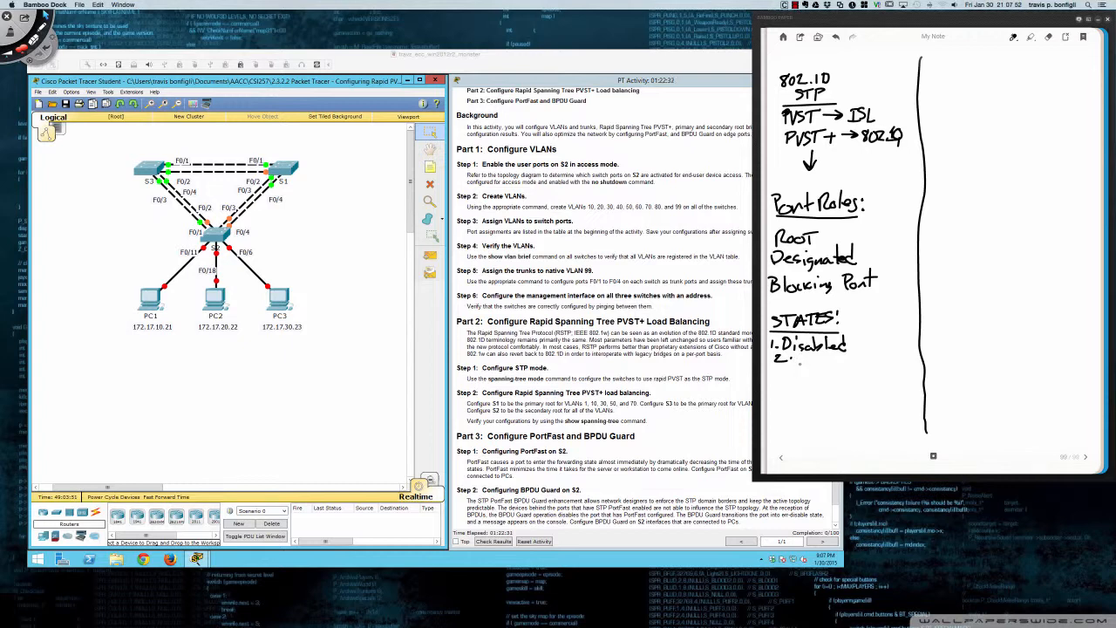
pyautogui.moveTo(793, 363)
pyautogui.mouseDown()
pyautogui.moveTo(850, 365)
pyautogui.moveTo(853, 374)
pyautogui.moveTo(780, 381)
pyautogui.moveTo(822, 383)
pyautogui.mouseUp()
pyautogui.moveTo(817, 376); pyautogui.dragTo(834, 383)
pyautogui.moveTo(832, 376)
pyautogui.mouseDown()
pyautogui.moveTo(860, 380)
pyautogui.moveTo(864, 397)
pyautogui.mouseUp()
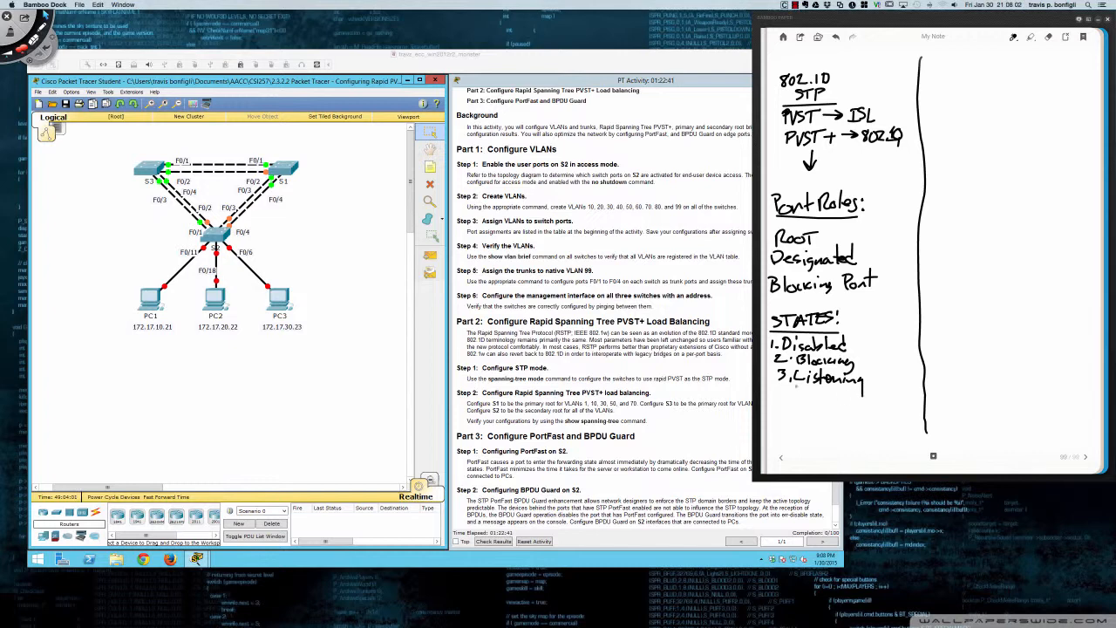
pyautogui.moveTo(780, 385); pyautogui.dragTo(788, 394)
pyautogui.moveTo(785, 386)
pyautogui.mouseDown()
pyautogui.moveTo(783, 401)
pyautogui.moveTo(856, 412)
pyautogui.mouseUp()
pyautogui.moveTo(840, 389); pyautogui.dragTo(842, 391)
pyautogui.moveTo(776, 413)
pyautogui.mouseDown()
pyautogui.moveTo(778, 425)
pyautogui.moveTo(789, 409)
pyautogui.moveTo(800, 426)
pyautogui.mouseUp()
pyautogui.moveTo(798, 413)
pyautogui.mouseDown()
pyautogui.moveTo(855, 425)
pyautogui.moveTo(863, 407)
pyautogui.moveTo(884, 434)
pyautogui.mouseUp()
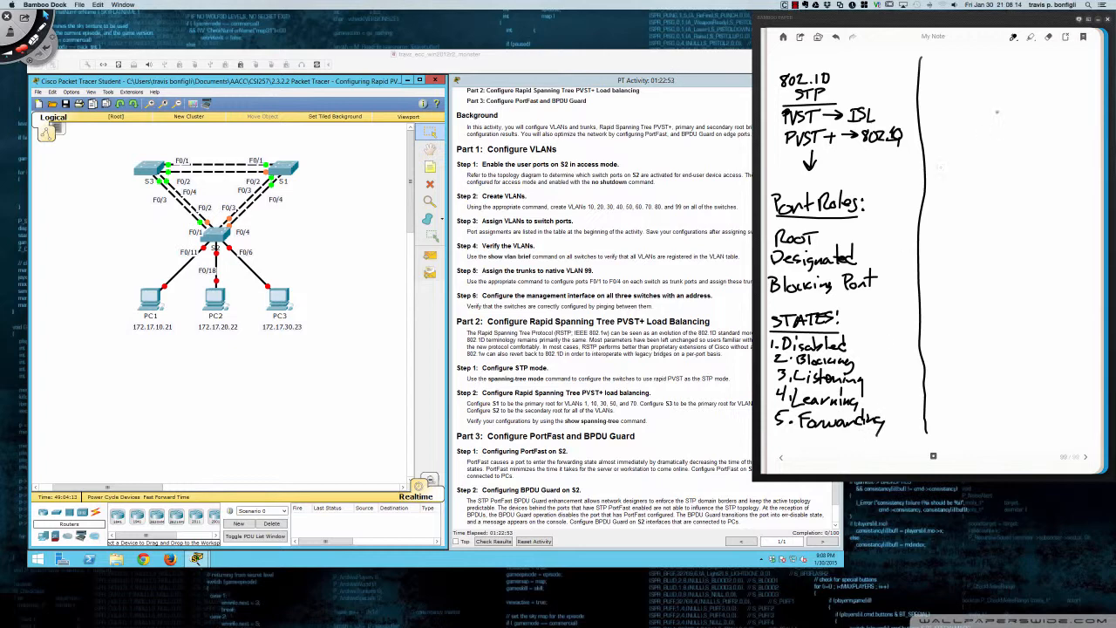
# Head the empty column with an arrow, "802.1w" and "RSTP – IEEE", and add "– IEEE" beside STP in the 802.1D column
pyautogui.moveTo(988, 64)
pyautogui.mouseDown()
pyautogui.moveTo(982, 71)
pyautogui.moveTo(1020, 80)
pyautogui.moveTo(1038, 70)
pyautogui.mouseUp()
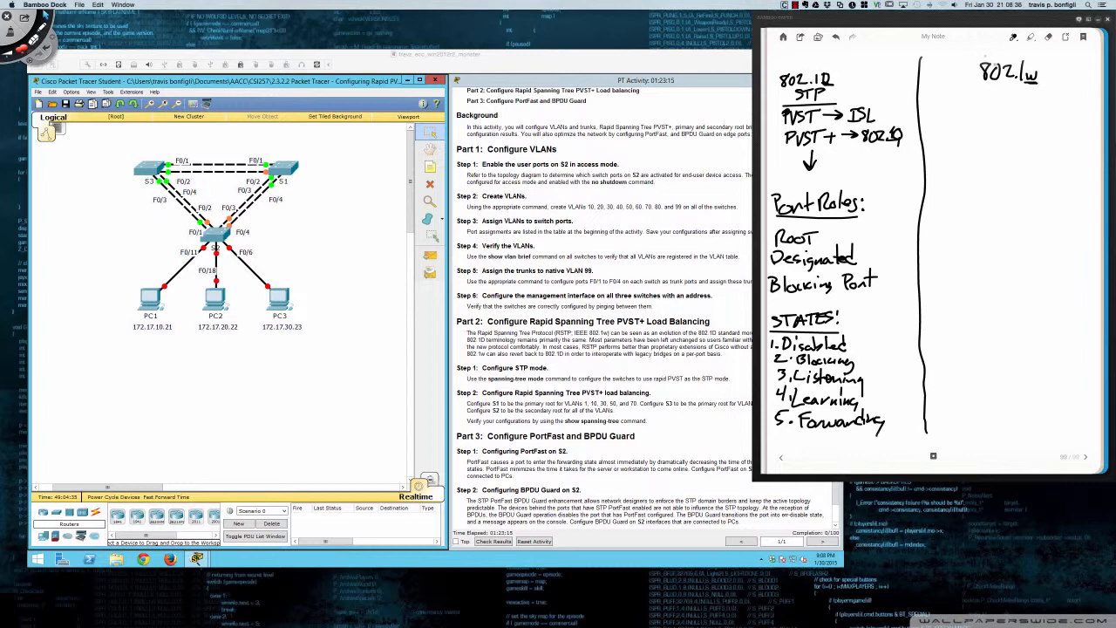
pyautogui.moveTo(944, 73)
pyautogui.mouseDown()
pyautogui.moveTo(973, 74)
pyautogui.moveTo(966, 80)
pyautogui.mouseUp()
pyautogui.moveTo(979, 95); pyautogui.dragTo(997, 102)
pyautogui.moveTo(990, 89); pyautogui.dragTo(1066, 97)
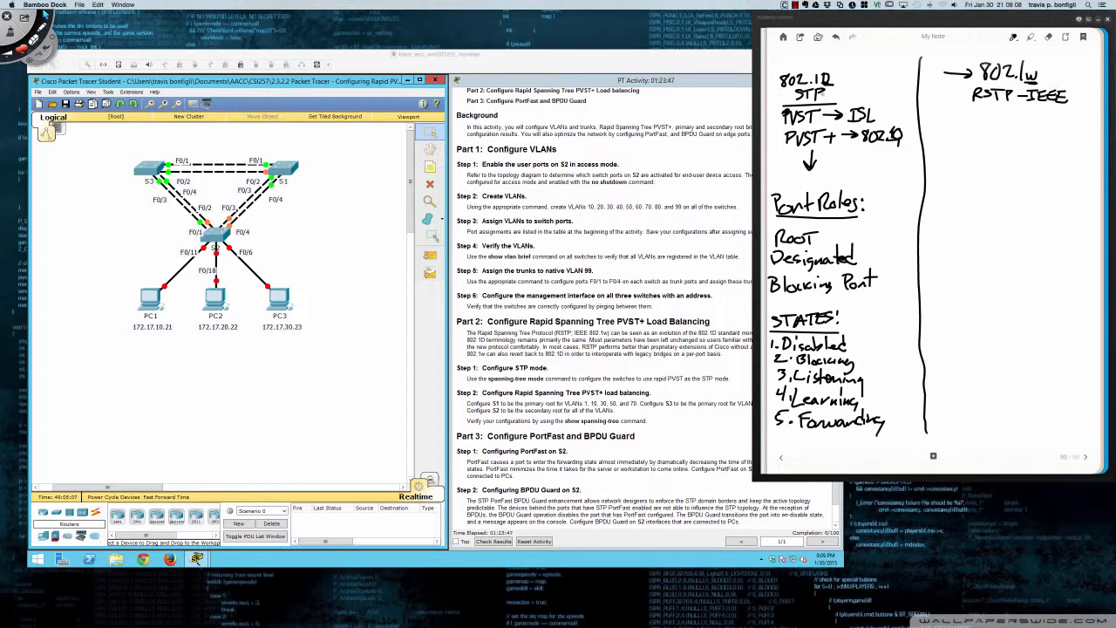
pyautogui.moveTo(823, 93); pyautogui.dragTo(888, 91)
# Draw an arrow from RSTP to handwritten "RPVST → ISL" and "RPVST+ → 802.1Q", and label the variants in both columns "MODES"
pyautogui.moveTo(973, 98)
pyautogui.mouseDown()
pyautogui.moveTo(943, 125)
pyautogui.moveTo(960, 121)
pyautogui.moveTo(931, 134)
pyautogui.moveTo(943, 134)
pyautogui.mouseUp()
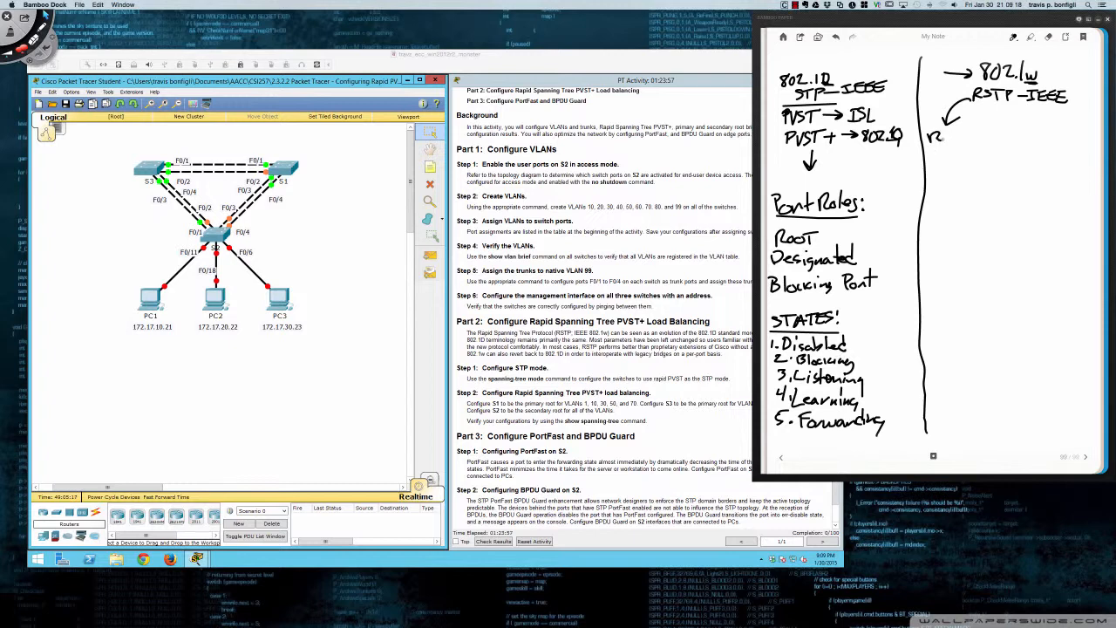
pyautogui.press('super+z')
pyautogui.moveTo(931, 135); pyautogui.dragTo(932, 146)
pyautogui.moveTo(930, 134)
pyautogui.mouseDown()
pyautogui.moveTo(964, 131)
pyautogui.moveTo(965, 143)
pyautogui.moveTo(982, 130)
pyautogui.mouseUp()
pyautogui.moveTo(976, 133)
pyautogui.mouseDown()
pyautogui.moveTo(976, 145)
pyautogui.moveTo(933, 165)
pyautogui.moveTo(961, 152)
pyautogui.mouseUp()
pyautogui.moveTo(968, 152); pyautogui.dragTo(961, 165)
pyautogui.moveTo(968, 151)
pyautogui.mouseDown()
pyautogui.moveTo(978, 151)
pyautogui.moveTo(974, 166)
pyautogui.mouseUp()
pyautogui.moveTo(980, 158)
pyautogui.mouseDown()
pyautogui.moveTo(1012, 129)
pyautogui.moveTo(1008, 138)
pyautogui.moveTo(1044, 138)
pyautogui.moveTo(1002, 162)
pyautogui.moveTo(1059, 153)
pyautogui.moveTo(1065, 166)
pyautogui.mouseUp()
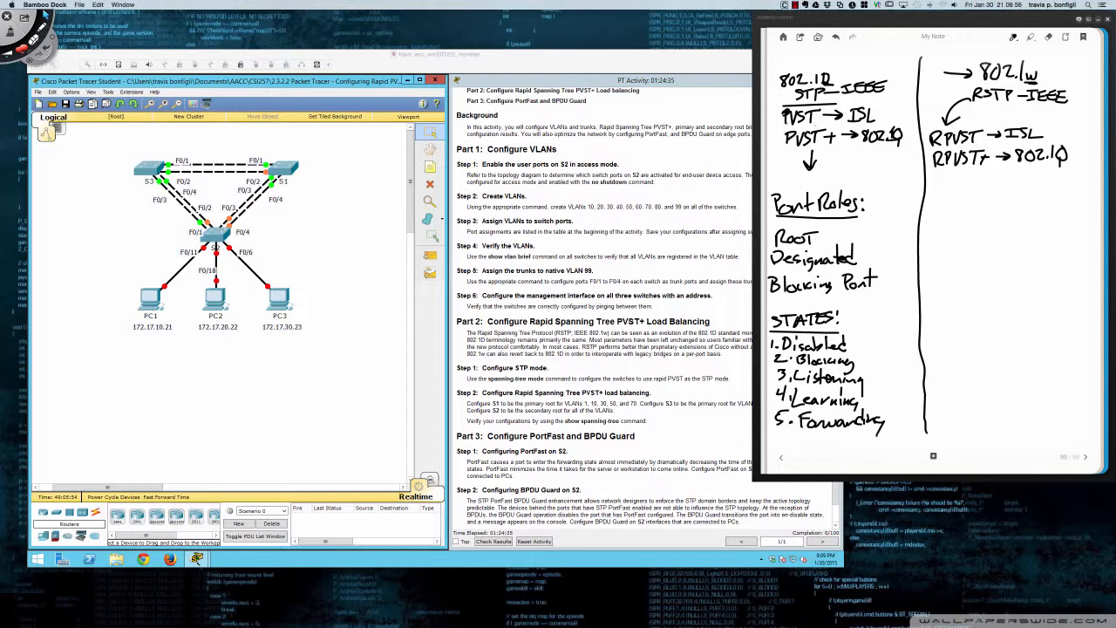
pyautogui.moveTo(879, 111)
pyautogui.mouseDown()
pyautogui.moveTo(914, 103)
pyautogui.moveTo(879, 120)
pyautogui.moveTo(888, 123)
pyautogui.mouseUp()
pyautogui.moveTo(975, 116)
pyautogui.mouseDown()
pyautogui.moveTo(1019, 109)
pyautogui.moveTo(1017, 121)
pyautogui.mouseUp()
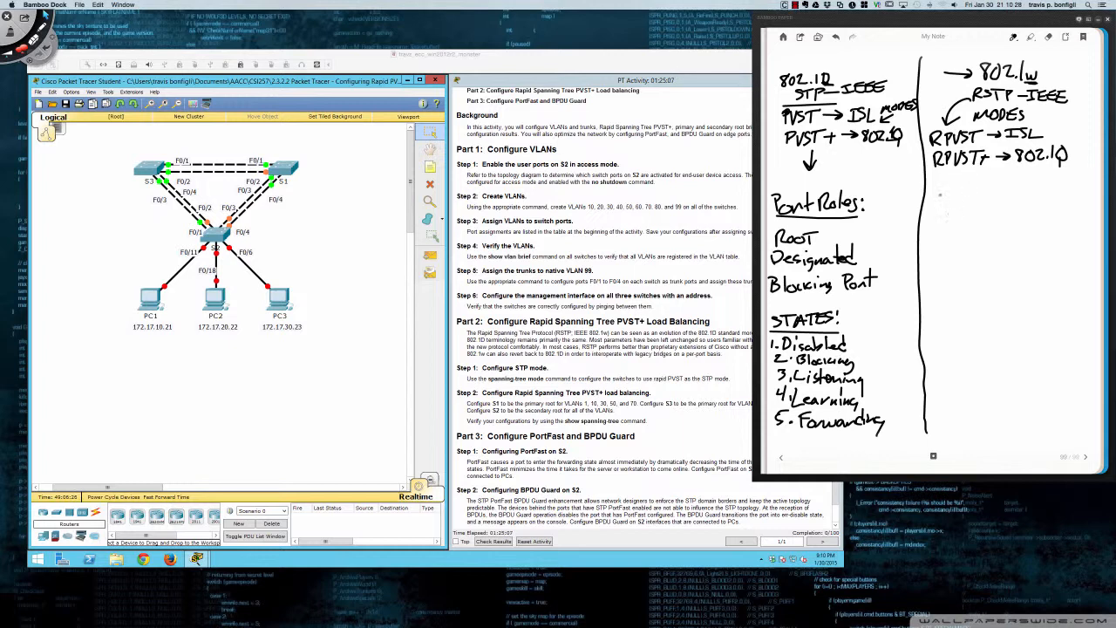
# Handwrite an underlined "Port Roles" heading in the 802.1w column, with "1. Root" as its first entry
pyautogui.moveTo(931, 190)
pyautogui.mouseDown()
pyautogui.moveTo(946, 202)
pyautogui.moveTo(959, 185)
pyautogui.moveTo(963, 201)
pyautogui.moveTo(985, 201)
pyautogui.mouseUp()
pyautogui.moveTo(990, 183); pyautogui.dragTo(999, 203)
pyautogui.moveTo(931, 207)
pyautogui.mouseDown()
pyautogui.moveTo(1016, 209)
pyautogui.moveTo(927, 223)
pyautogui.mouseUp()
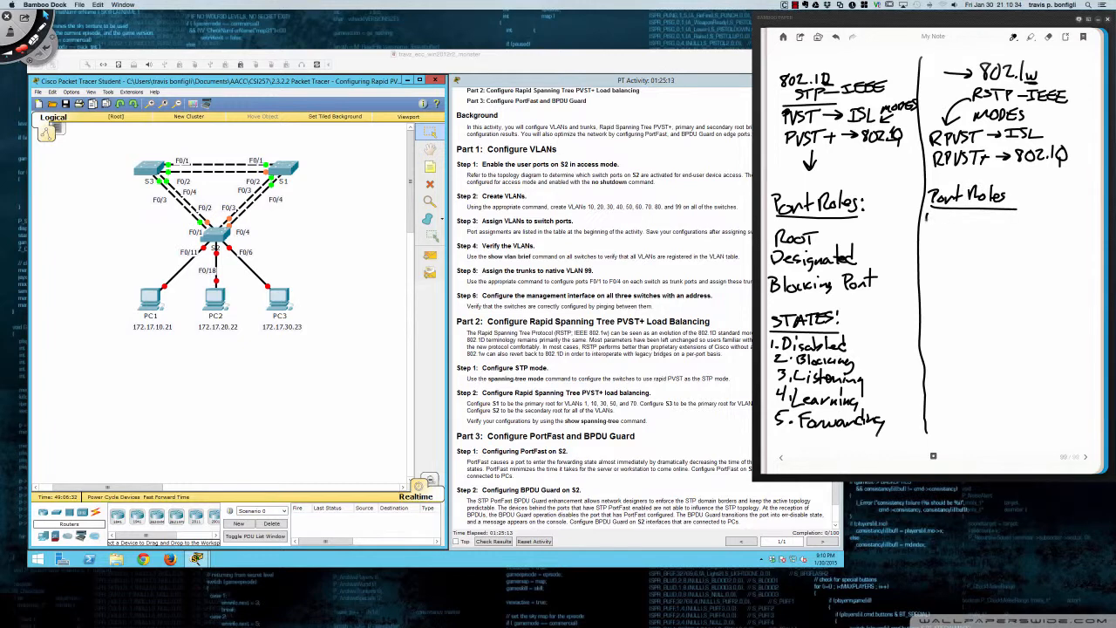
pyautogui.click(931, 221)
pyautogui.moveTo(937, 211)
pyautogui.mouseDown()
pyautogui.moveTo(938, 222)
pyautogui.moveTo(959, 221)
pyautogui.mouseUp()
pyautogui.moveTo(961, 213); pyautogui.dragTo(975, 212)
# Continue the 802.1w port roles list with "2. Designated", "3. Alternate Port" and "4. Backup"
pyautogui.moveTo(968, 212); pyautogui.dragTo(933, 239)
pyautogui.moveTo(943, 226)
pyautogui.mouseDown()
pyautogui.moveTo(945, 238)
pyautogui.moveTo(1020, 223)
pyautogui.mouseUp()
pyautogui.moveTo(925, 249)
pyautogui.mouseDown()
pyautogui.moveTo(926, 259)
pyautogui.moveTo(948, 247)
pyautogui.moveTo(970, 256)
pyautogui.mouseUp()
pyautogui.moveTo(965, 248)
pyautogui.mouseDown()
pyautogui.moveTo(996, 253)
pyautogui.moveTo(1005, 237)
pyautogui.moveTo(1011, 250)
pyautogui.moveTo(1053, 244)
pyautogui.mouseUp()
pyautogui.moveTo(929, 261); pyautogui.dragTo(932, 275)
pyautogui.click(939, 274)
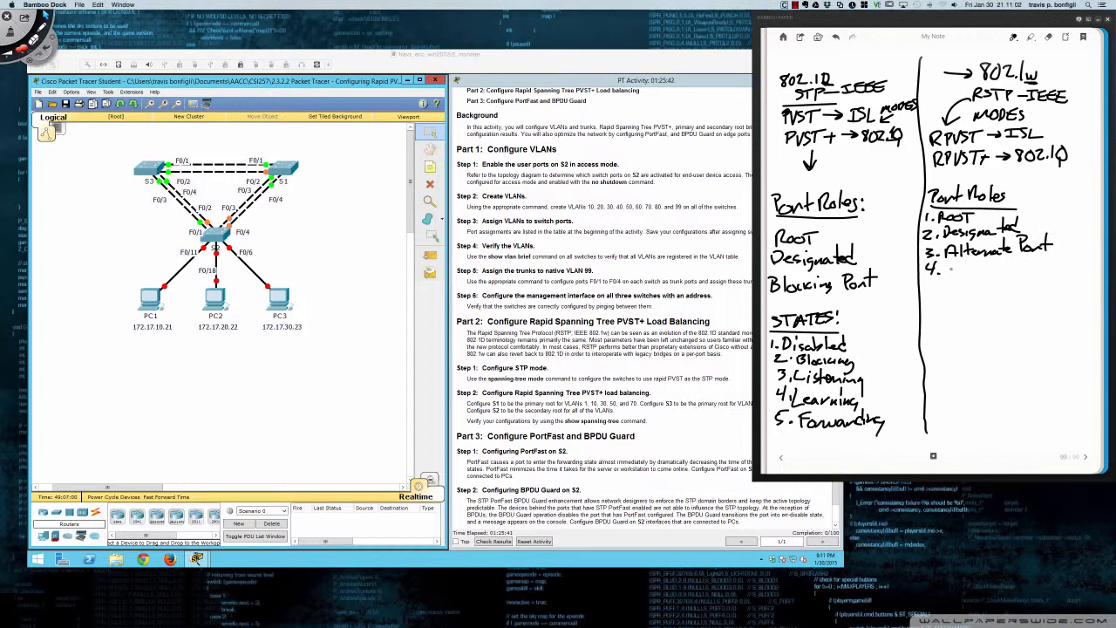
pyautogui.moveTo(943, 262)
pyautogui.mouseDown()
pyautogui.moveTo(946, 276)
pyautogui.moveTo(996, 270)
pyautogui.mouseUp()
# Handwrite an underlined "STATES" heading in the 802.1w column, listing "1. Discarding", "2. Learning" and "3. Forwarding"
pyautogui.moveTo(940, 301)
pyautogui.mouseDown()
pyautogui.moveTo(929, 314)
pyautogui.moveTo(998, 318)
pyautogui.mouseUp()
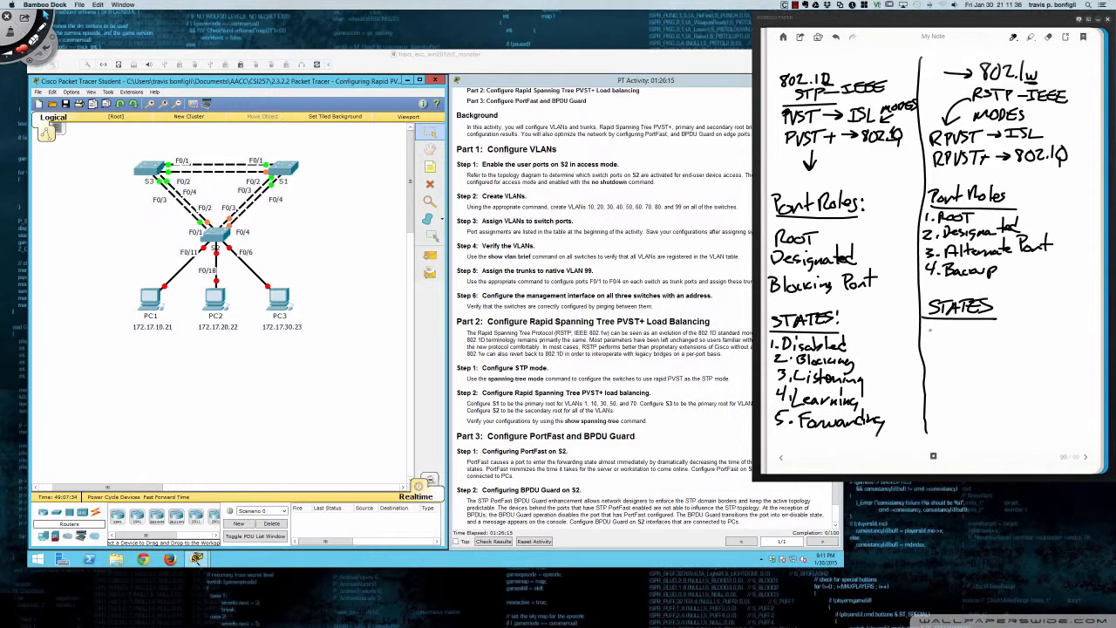
pyautogui.moveTo(930, 325); pyautogui.dragTo(929, 335)
pyautogui.click(934, 335)
pyautogui.moveTo(945, 323); pyautogui.dragTo(947, 338)
pyautogui.moveTo(958, 329)
pyautogui.mouseDown()
pyautogui.moveTo(976, 338)
pyautogui.moveTo(999, 319)
pyautogui.moveTo(1017, 344)
pyautogui.mouseUp()
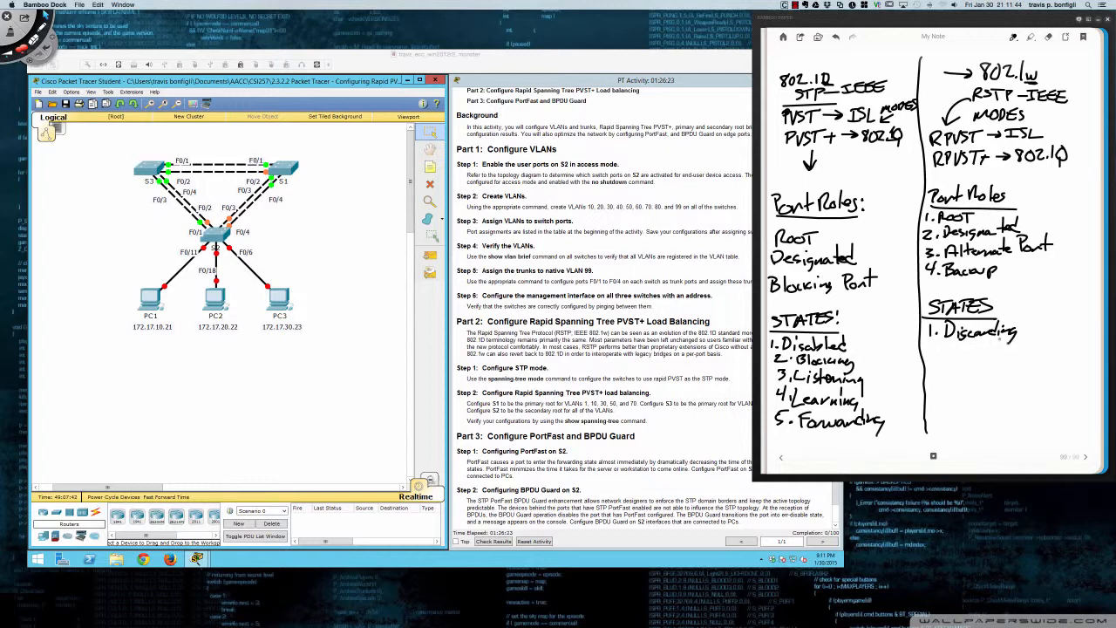
pyautogui.click(942, 357)
pyautogui.moveTo(927, 351); pyautogui.dragTo(1013, 371)
pyautogui.moveTo(933, 381); pyautogui.dragTo(949, 394)
pyautogui.moveTo(961, 378)
pyautogui.mouseDown()
pyautogui.moveTo(960, 391)
pyautogui.moveTo(974, 373)
pyautogui.mouseUp()
pyautogui.moveTo(961, 383)
pyautogui.mouseDown()
pyautogui.moveTo(1015, 387)
pyautogui.moveTo(1024, 371)
pyautogui.moveTo(1043, 387)
pyautogui.moveTo(1036, 404)
pyautogui.mouseUp()
pyautogui.click(1030, 374)
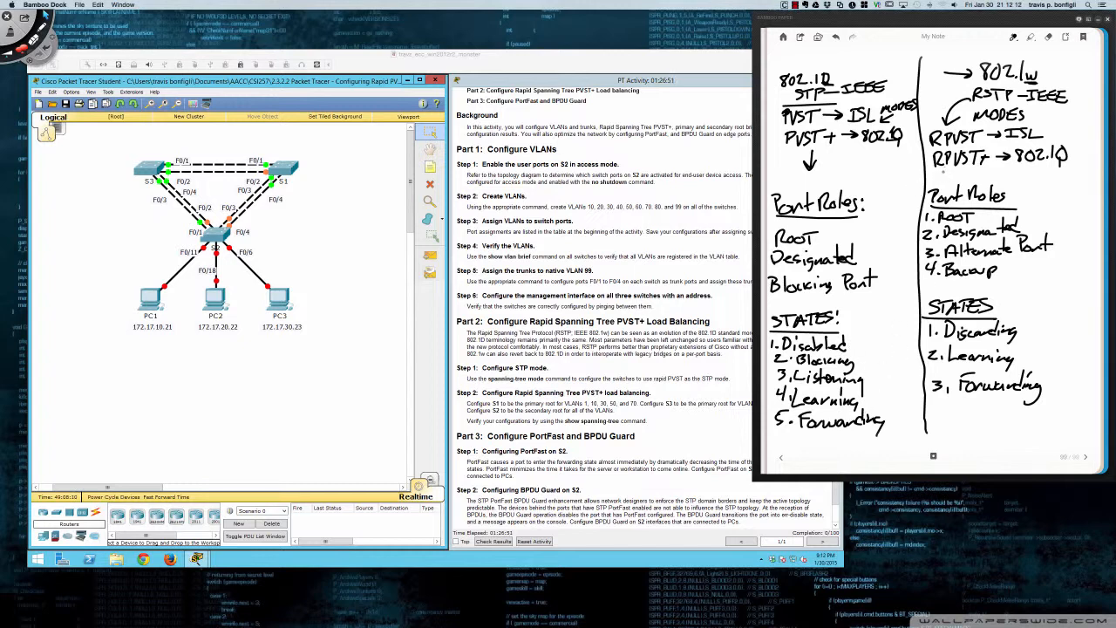
# Underline RPVST+ and RSTP in the 802.1w column, and handwrite "LEGACY" above the 802.1D column
pyautogui.moveTo(929, 170); pyautogui.dragTo(975, 171)
pyautogui.moveTo(974, 103)
pyautogui.mouseDown()
pyautogui.moveTo(1008, 104)
pyautogui.moveTo(977, 102)
pyautogui.mouseUp()
pyautogui.moveTo(804, 53)
pyautogui.mouseDown()
pyautogui.moveTo(816, 69)
pyautogui.moveTo(845, 70)
pyautogui.moveTo(852, 56)
pyautogui.moveTo(859, 66)
pyautogui.mouseUp()
pyautogui.moveTo(866, 58)
pyautogui.mouseDown()
pyautogui.moveTo(855, 68)
pyautogui.moveTo(870, 70)
pyautogui.mouseUp()
pyautogui.moveTo(876, 57); pyautogui.dragTo(867, 84)
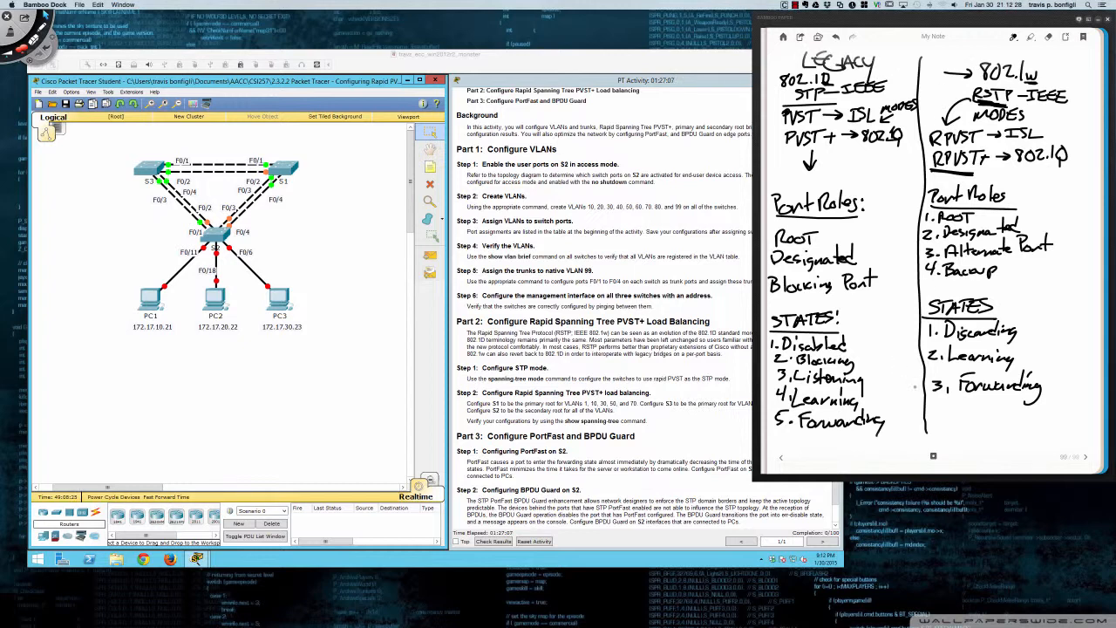
# Handwrite a circled "MST" below the 802.1w states list
pyautogui.moveTo(966, 443); pyautogui.dragTo(987, 441)
pyautogui.moveTo(1004, 430)
pyautogui.mouseDown()
pyautogui.moveTo(1004, 441)
pyautogui.moveTo(1015, 426)
pyautogui.moveTo(950, 422)
pyautogui.moveTo(994, 403)
pyautogui.mouseUp()
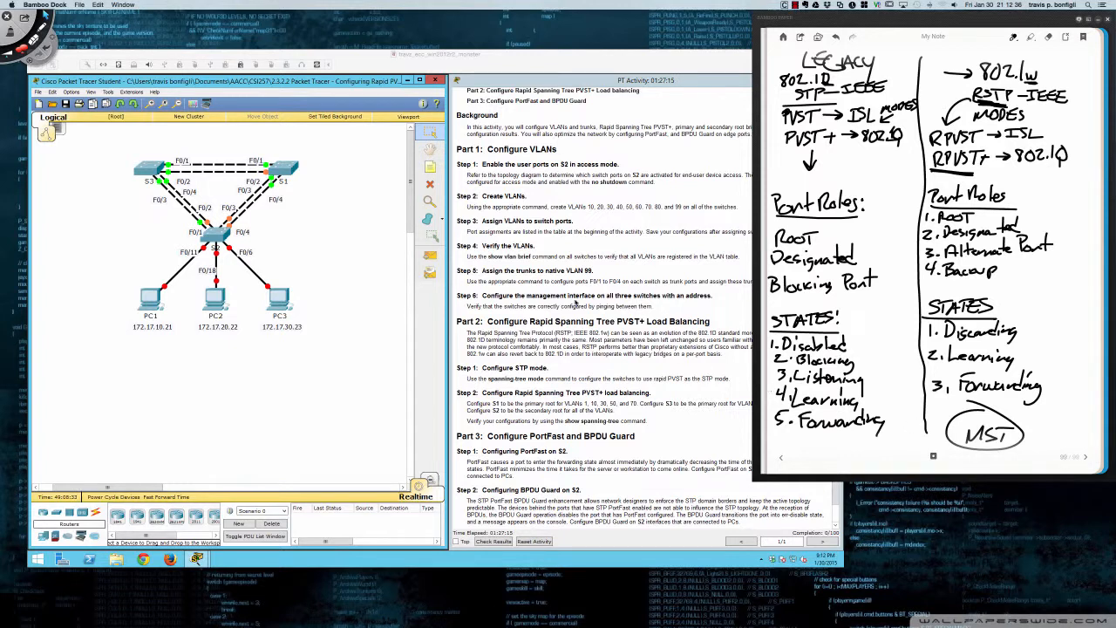
# Switch to Packet Tracer and bring up switch S2's command-line prompt in a widened window over the lower part of the topology
pyautogui.click(582, 299)
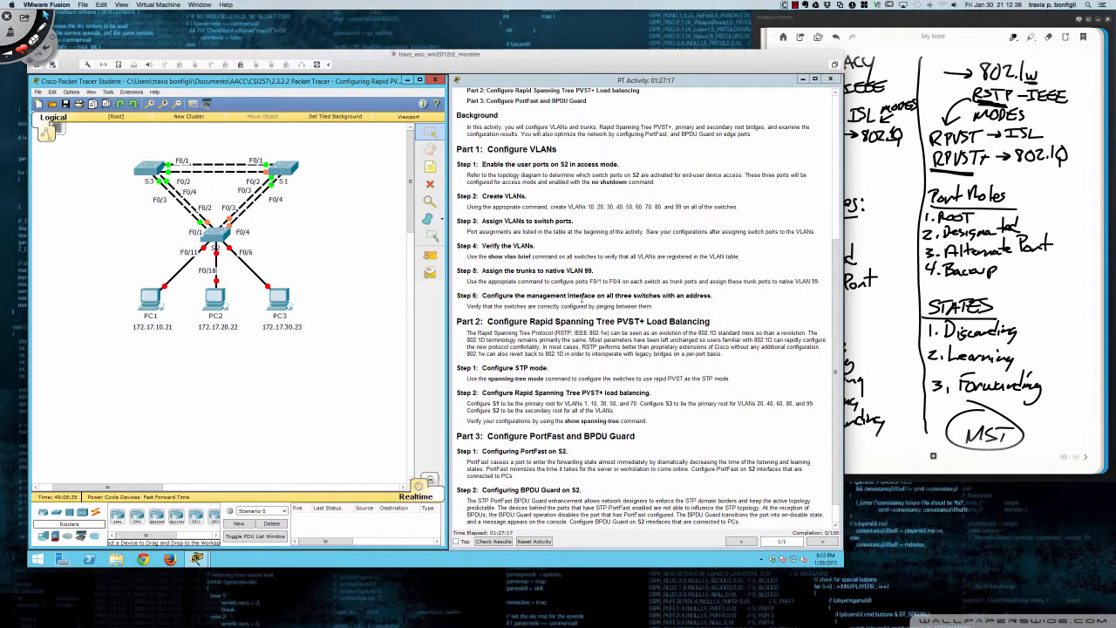
pyautogui.scroll(3, 587, 297)
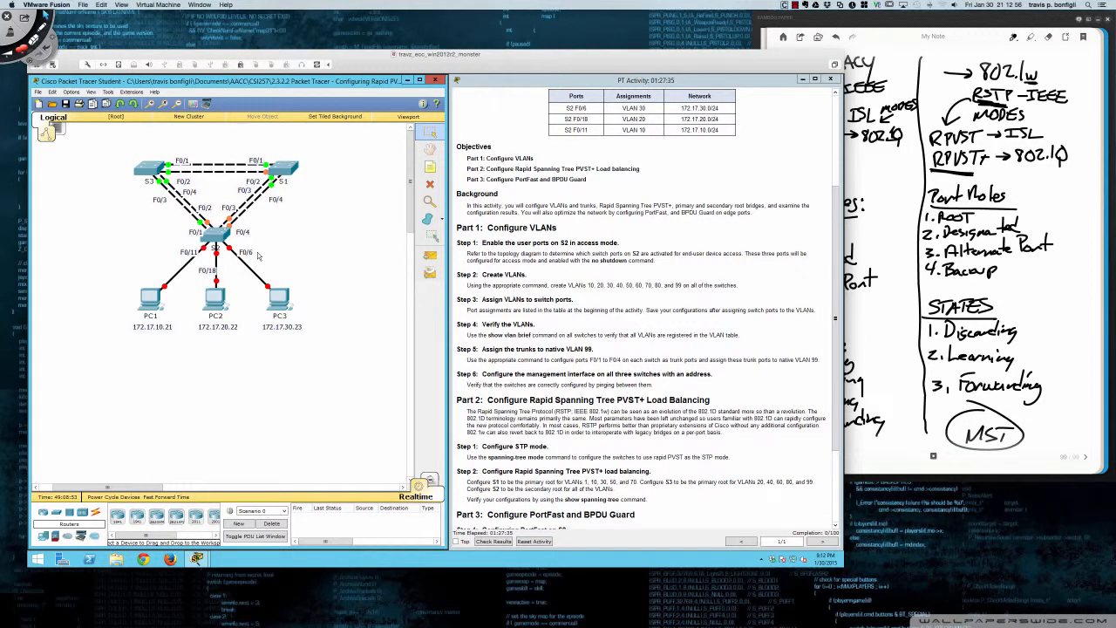
pyautogui.click(211, 235)
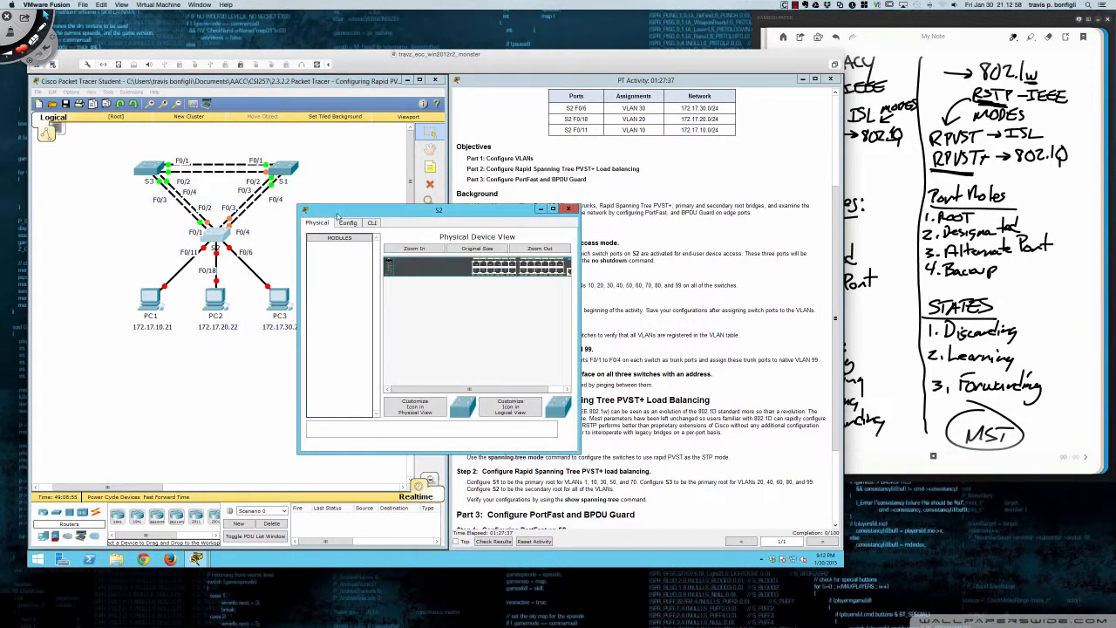
pyautogui.moveTo(338, 218); pyautogui.dragTo(74, 312)
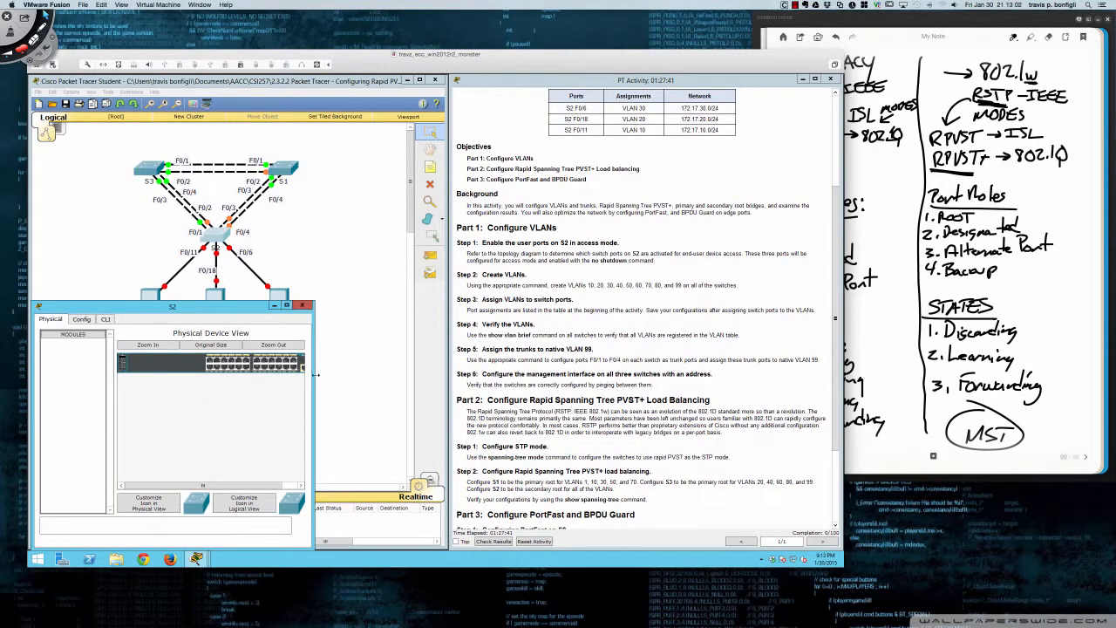
pyautogui.moveTo(312, 376); pyautogui.dragTo(446, 376)
pyautogui.click(105, 319)
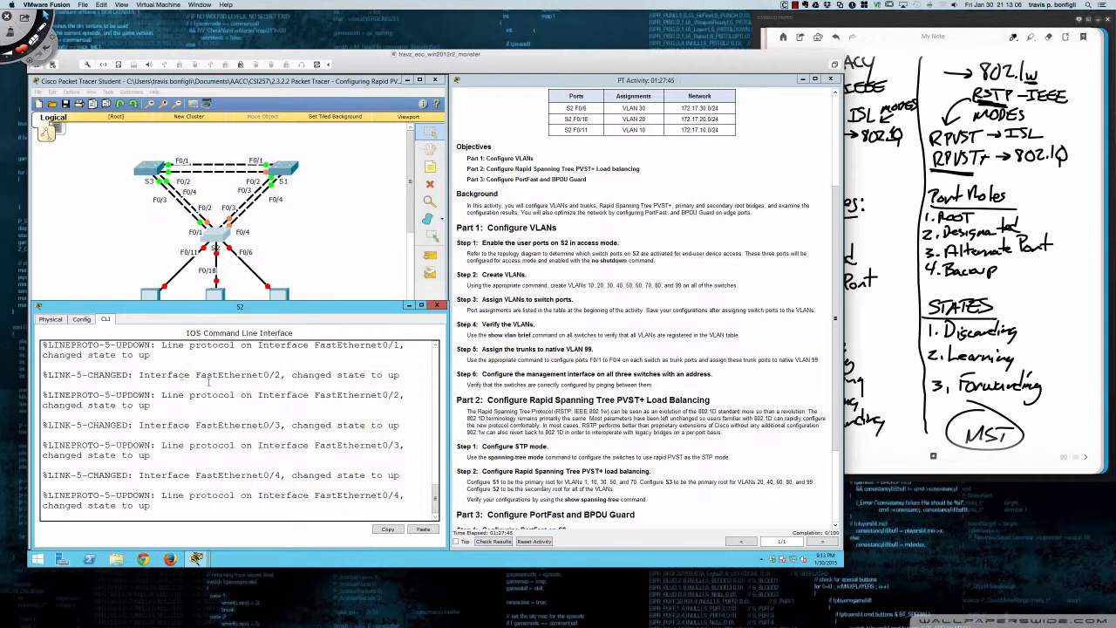
pyautogui.press('Return')
pyautogui.press('Return')
pyautogui.press('Return')
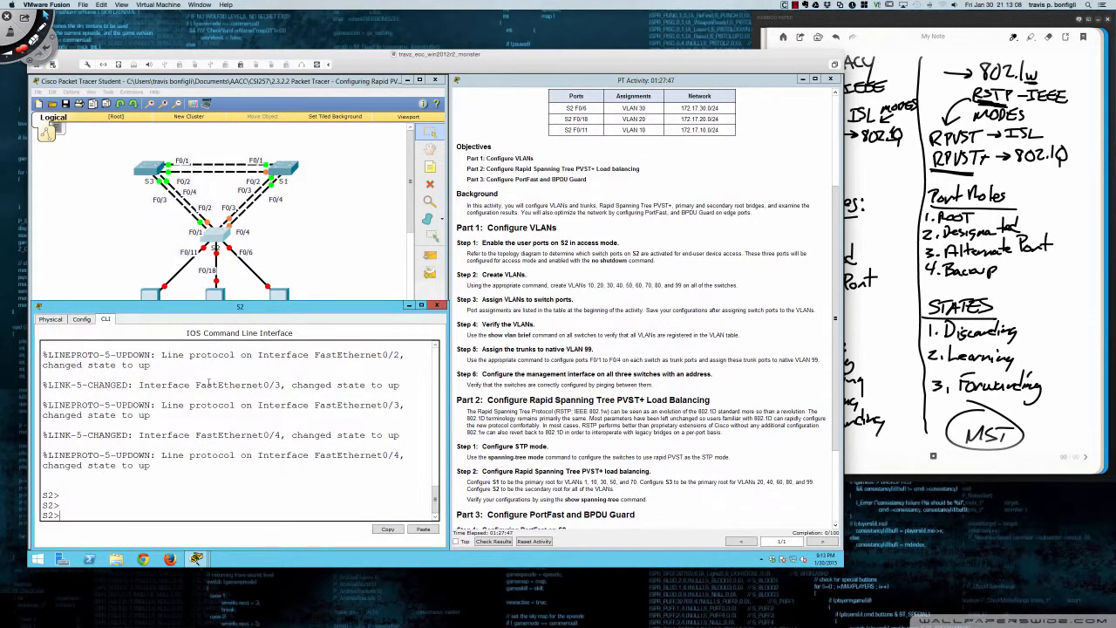
# Enter privileged EXEC mode on switch S2 with the enable command
pyautogui.write('en')
pyautogui.press('Tab')
pyautogui.press('Return')
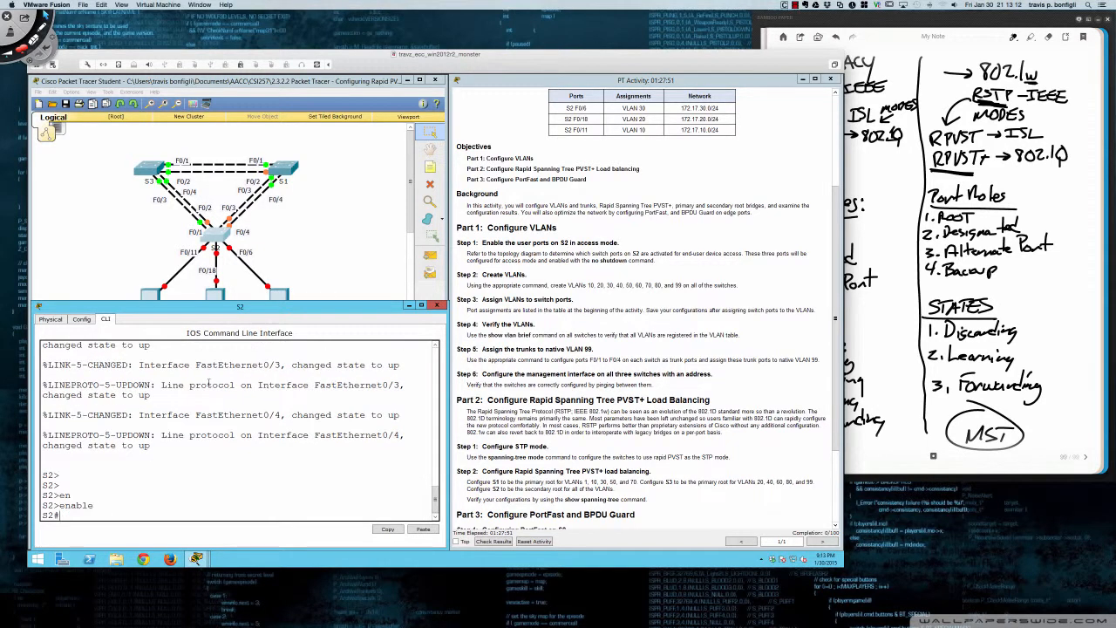
pyautogui.press('Return')
pyautogui.press('Return')
pyautogui.press('Return')
# Enter global configuration mode on S2 with the configure command, accepting the default terminal source
pyautogui.write('conf')
pyautogui.press('Tab')
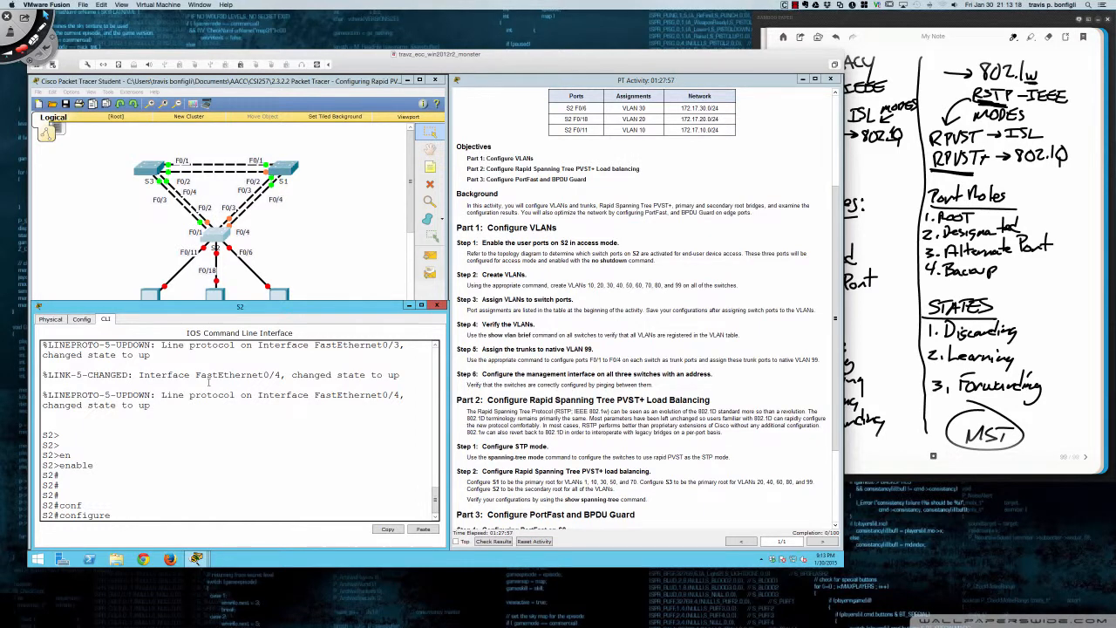
pyautogui.press('Return')
pyautogui.press('Return')
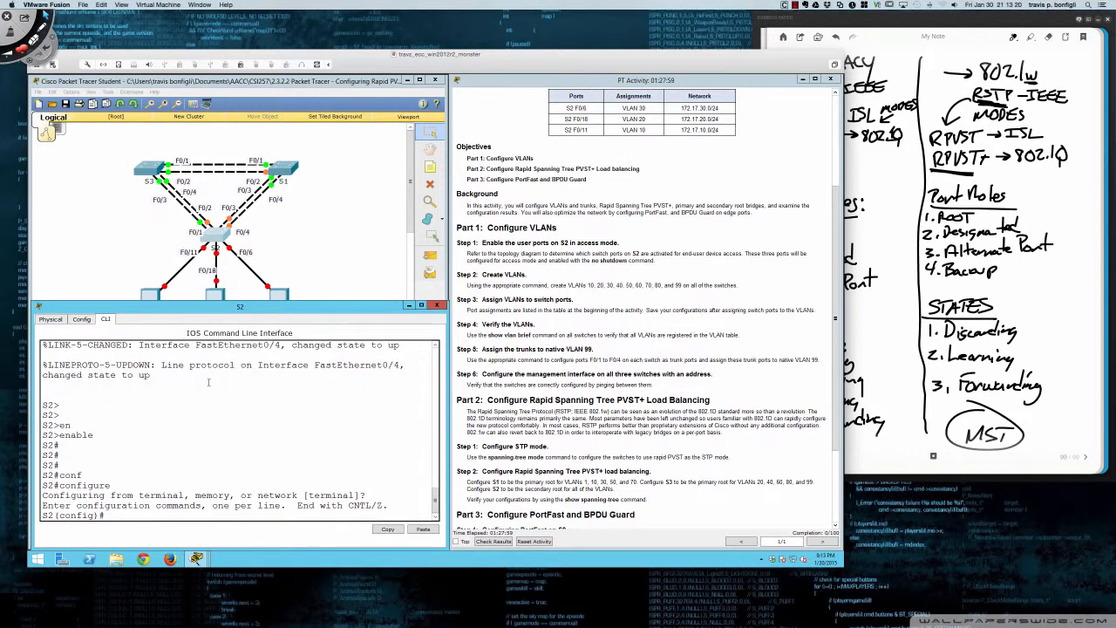
pyautogui.press('Return')
pyautogui.press('Return')
pyautogui.press('Return')
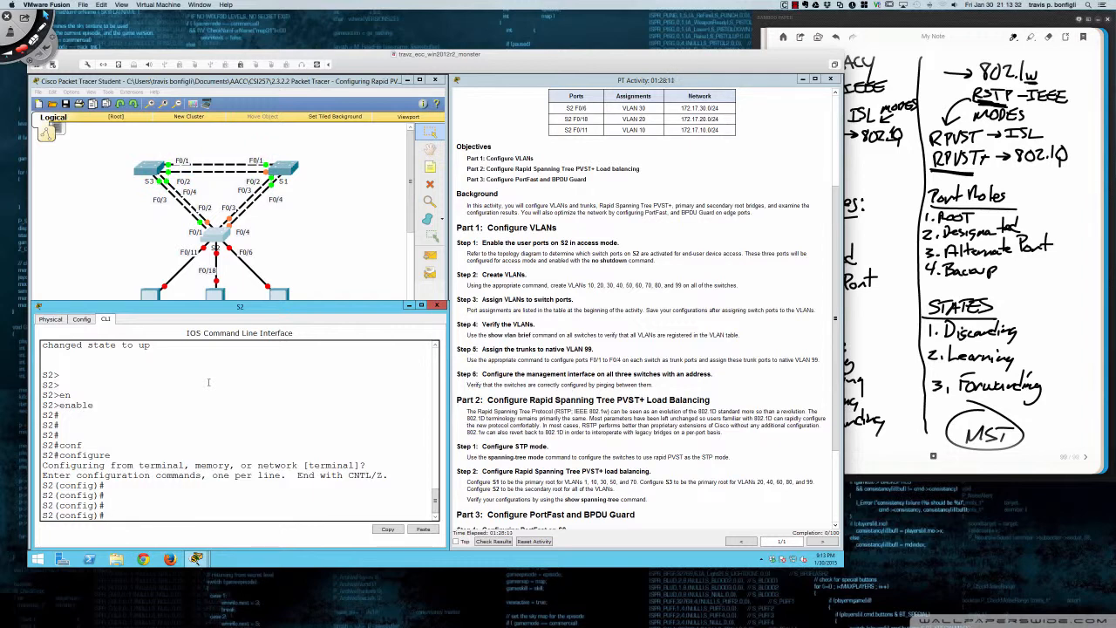
# Check the port assignments in the activity instructions and enter interface configuration for fa0/11 on S2
pyautogui.scroll(4, 550, 329)
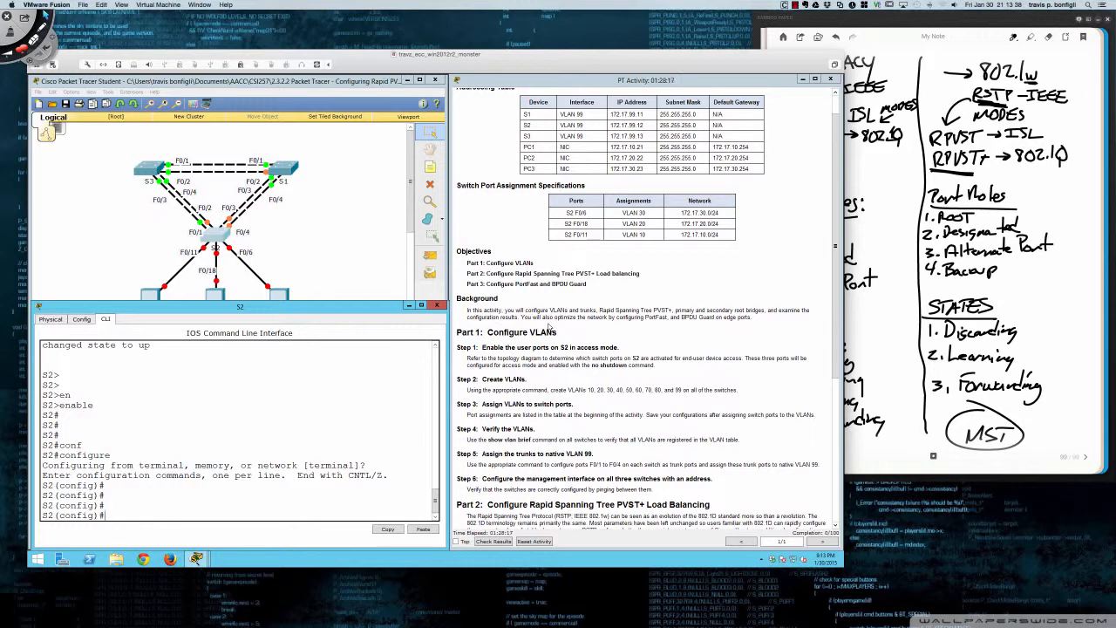
pyautogui.scroll(-3, 550, 329)
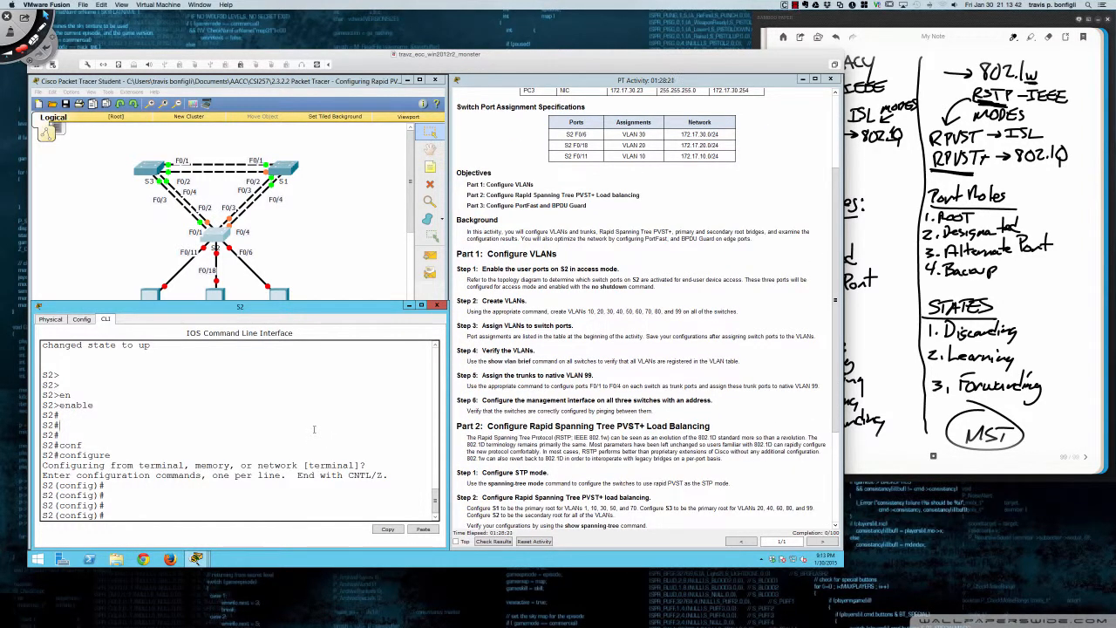
pyautogui.write('int fa0/11')
pyautogui.press('Return')
# Display S2's running configuration with do sh run and examine the FastEthernet0/11 settings
pyautogui.write('do sh run')
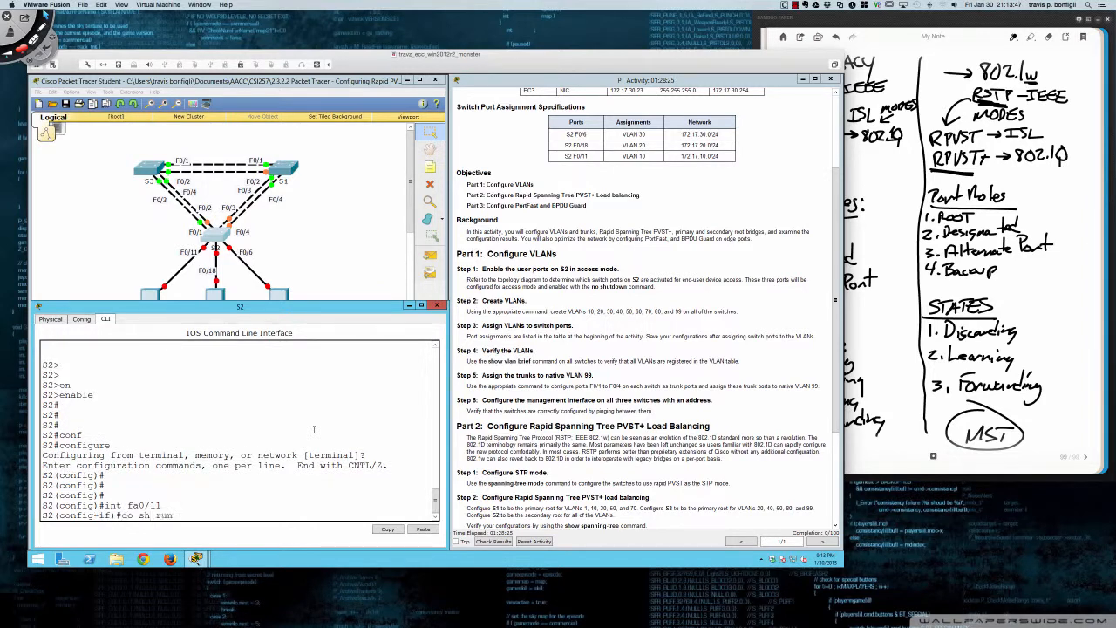
pyautogui.press('Return')
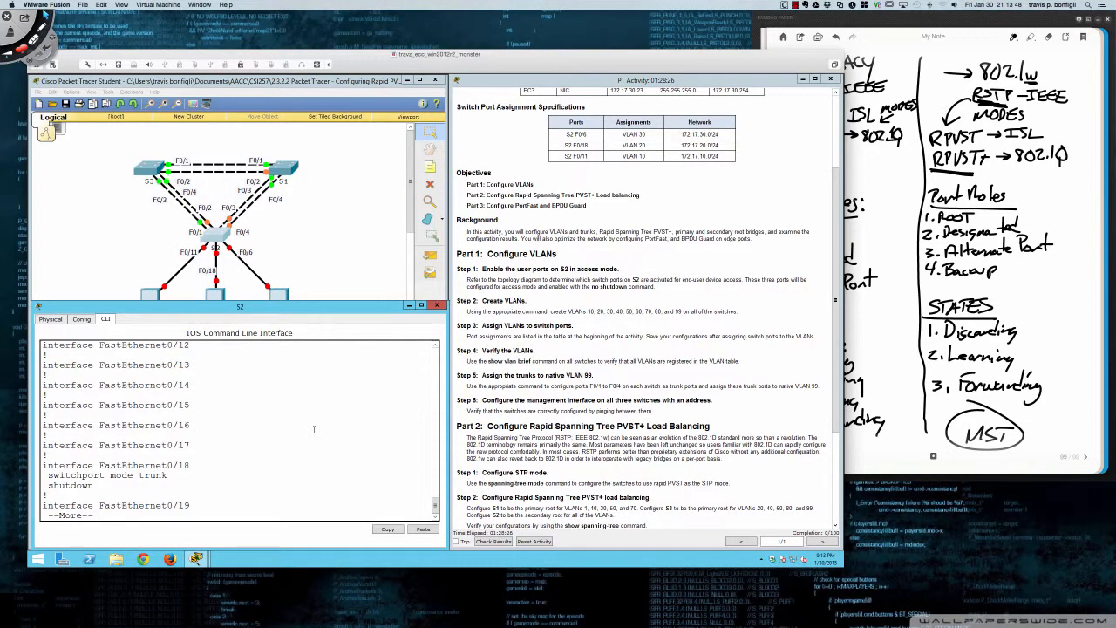
pyautogui.scroll(2, 314, 429)
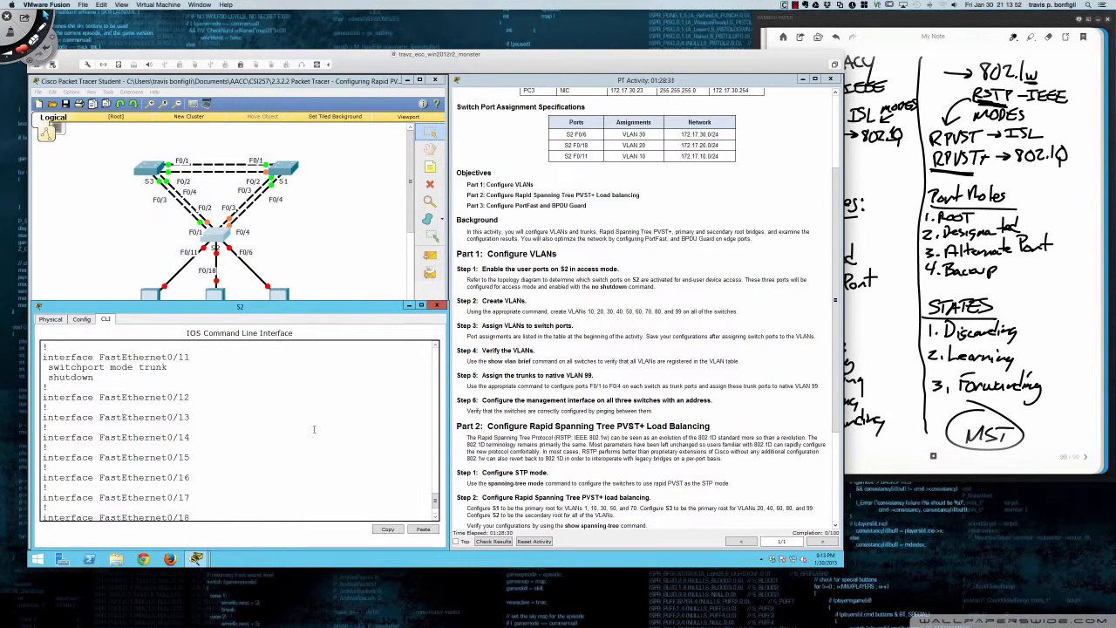
# Set interface fa0/11 on S2 to access mode with switchport mode access
pyautogui.write('swi')
pyautogui.press('Tab')
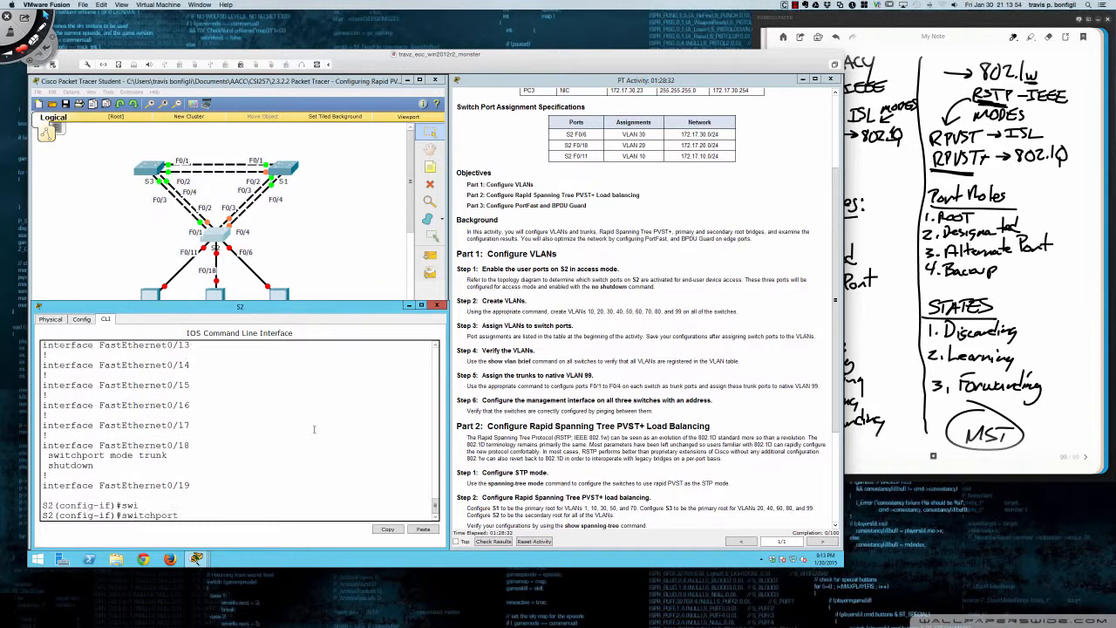
pyautogui.write('mode')
pyautogui.press('Tab')
pyautogui.write('acc')
pyautogui.press('Tab')
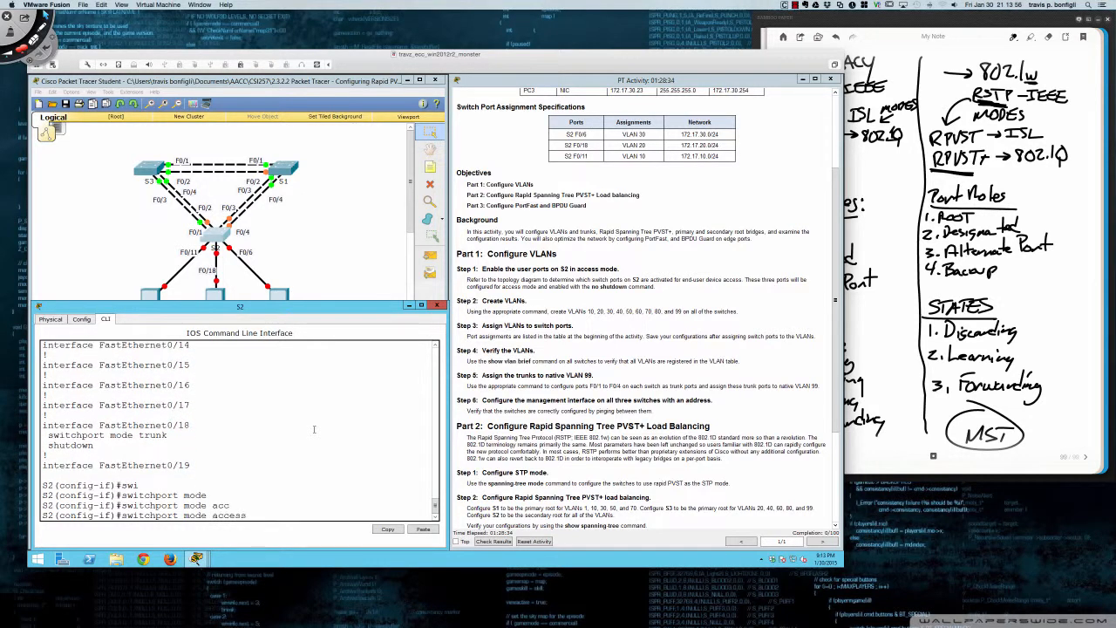
pyautogui.press('Return')
# Assign interface fa0/11 to VLAN 10 with switchport access vlan 10
pyautogui.write('swi')
pyautogui.press('Tab')
pyautogui.write('acc')
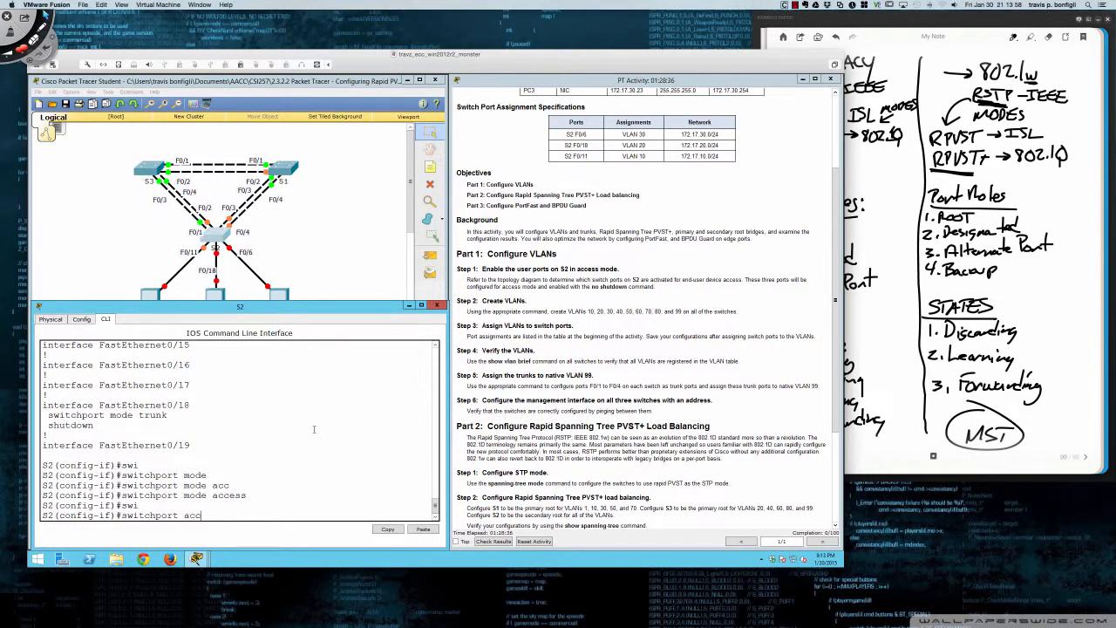
pyautogui.press('Tab')
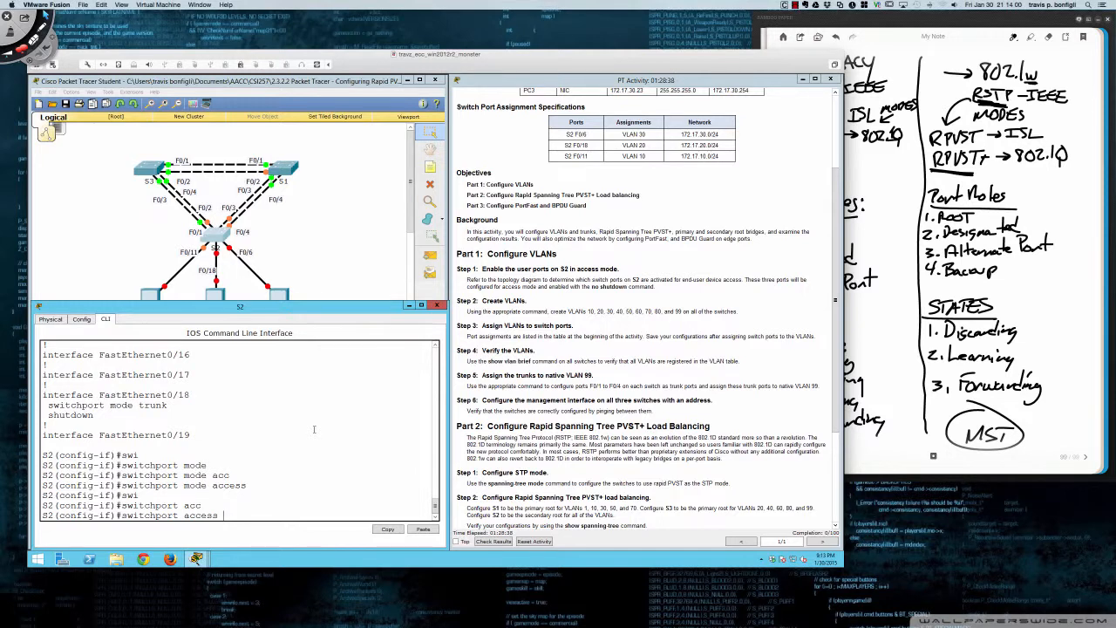
pyautogui.write('vlan 10')
pyautogui.press('Return')
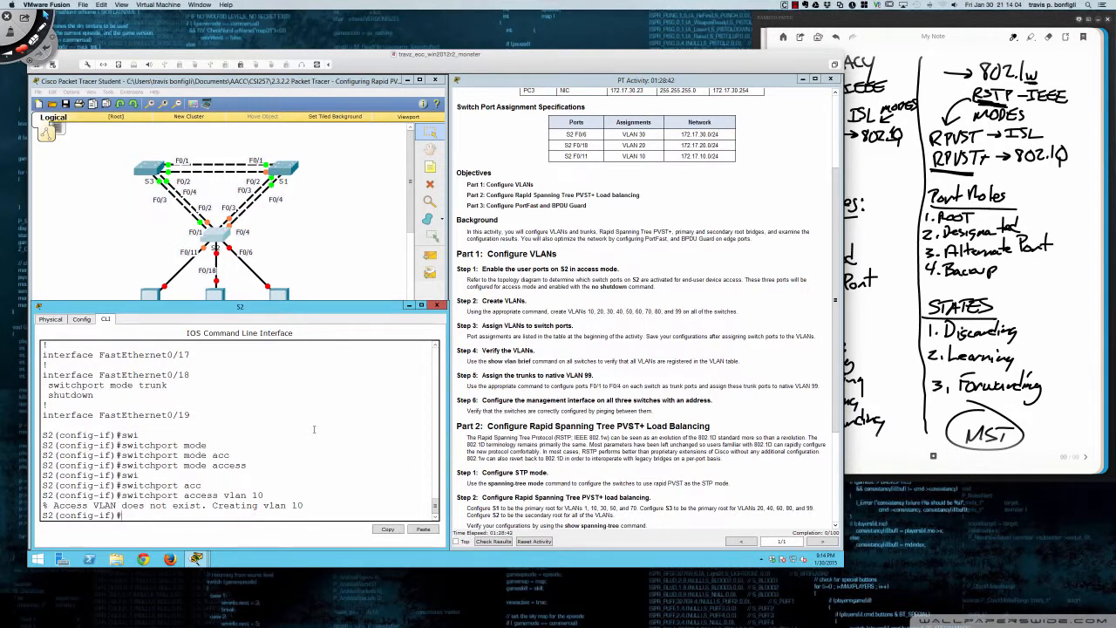
# Enable BPDU Guard on interface fa0/11 with spanning-tree bpduguard enable
pyautogui.press('Return')
pyautogui.press('Return')
pyautogui.write('span')
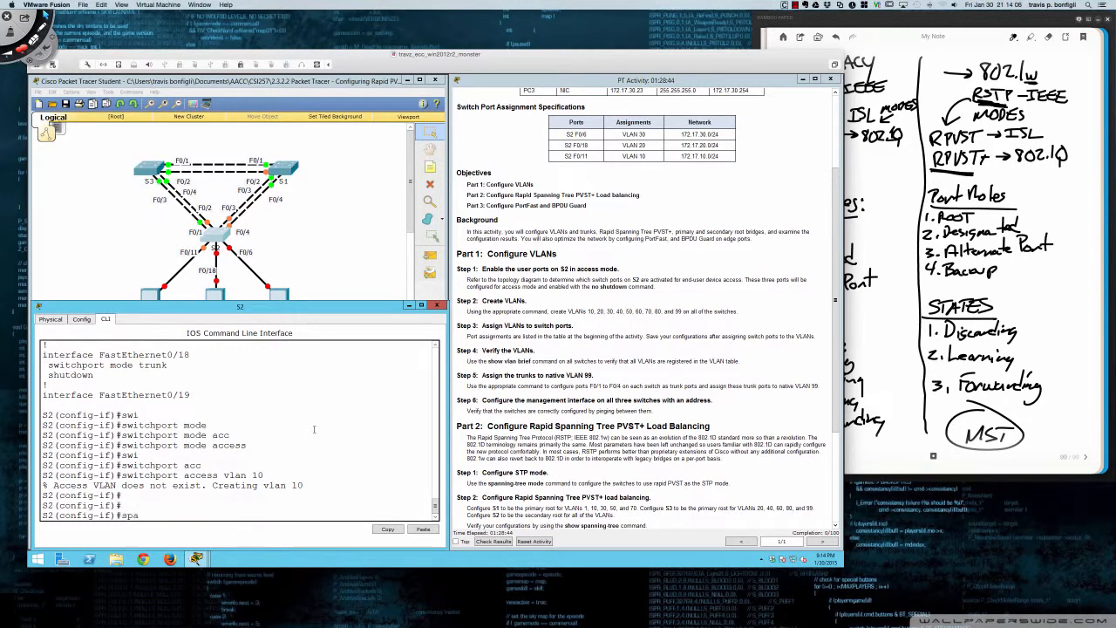
pyautogui.press('Tab')
pyautogui.write('bpdu')
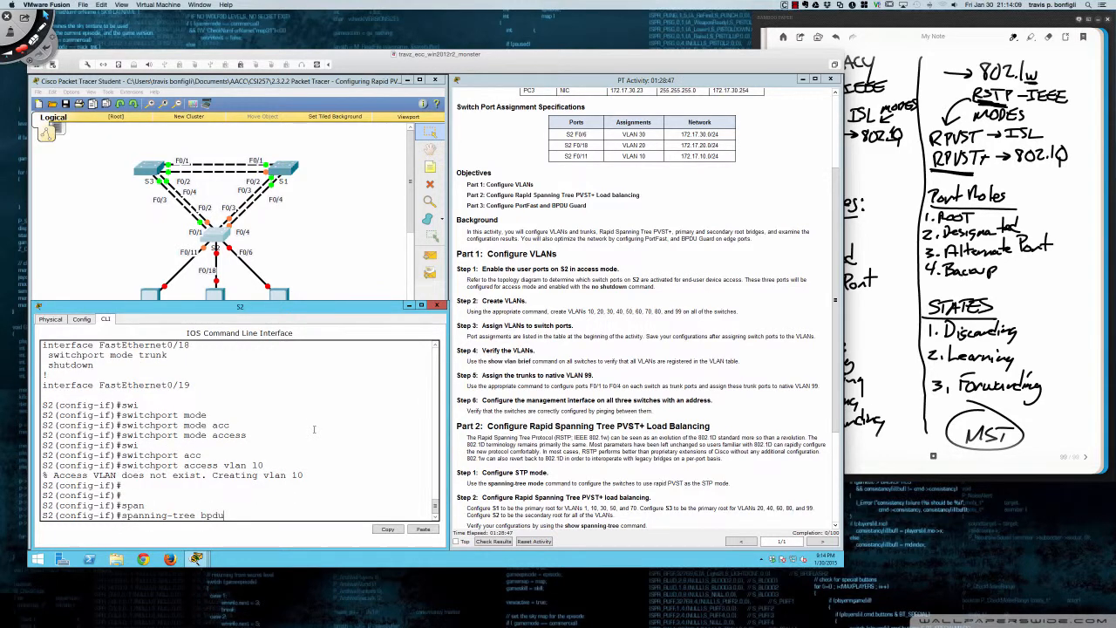
pyautogui.press('Tab')
pyautogui.write('en')
pyautogui.press('Tab')
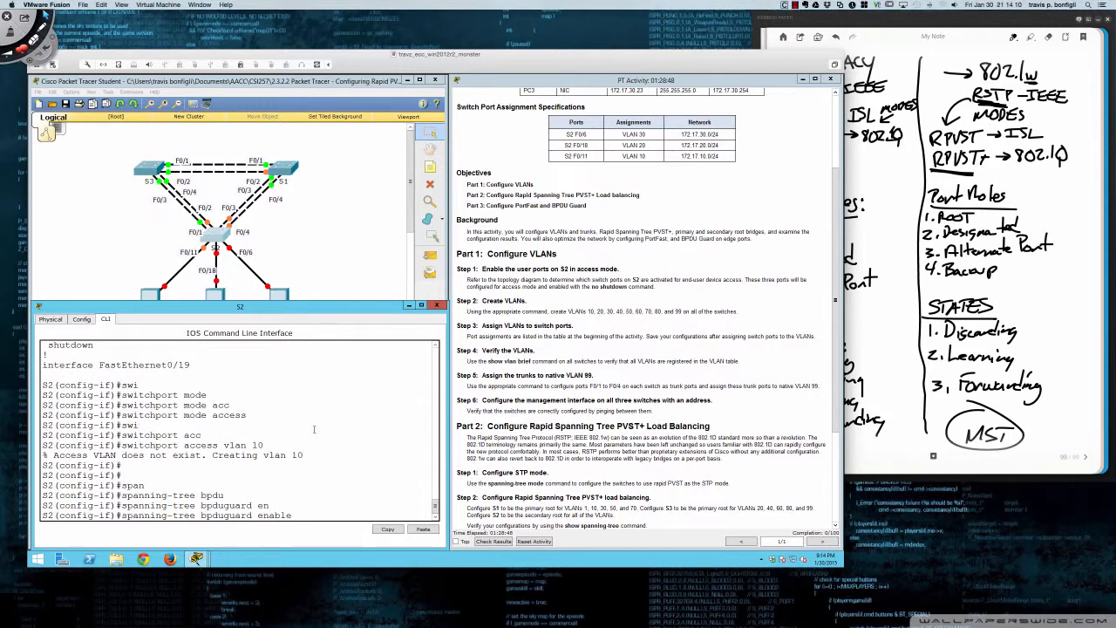
pyautogui.press('Return')
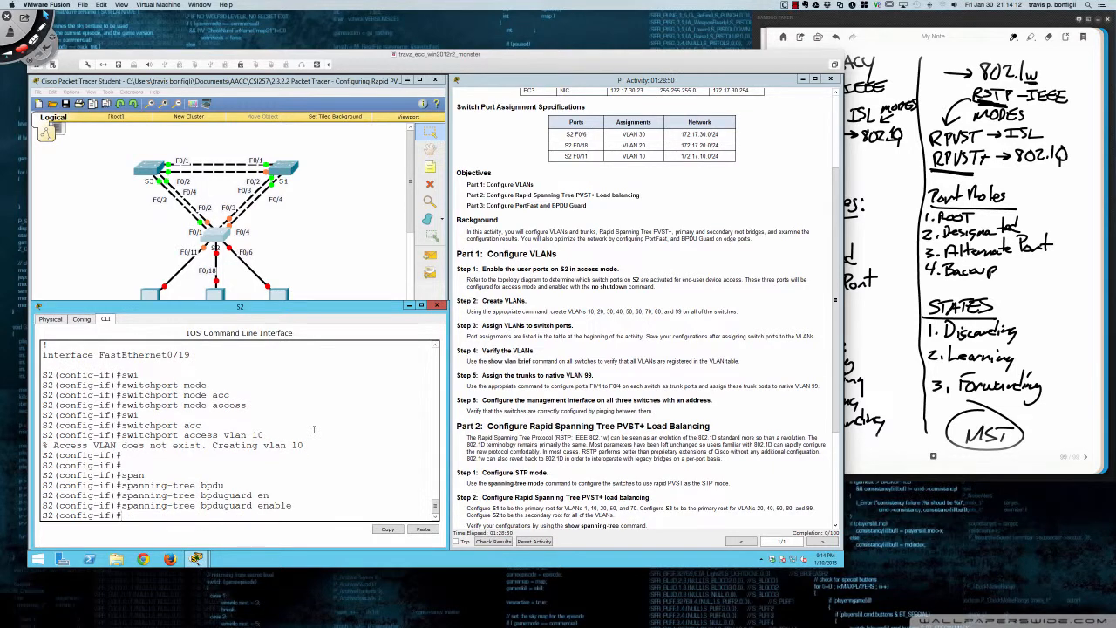
# List the spanning-tree portfast options and enable PortFast on interface fa0/11
pyautogui.write('sp')
pyautogui.press('Tab')
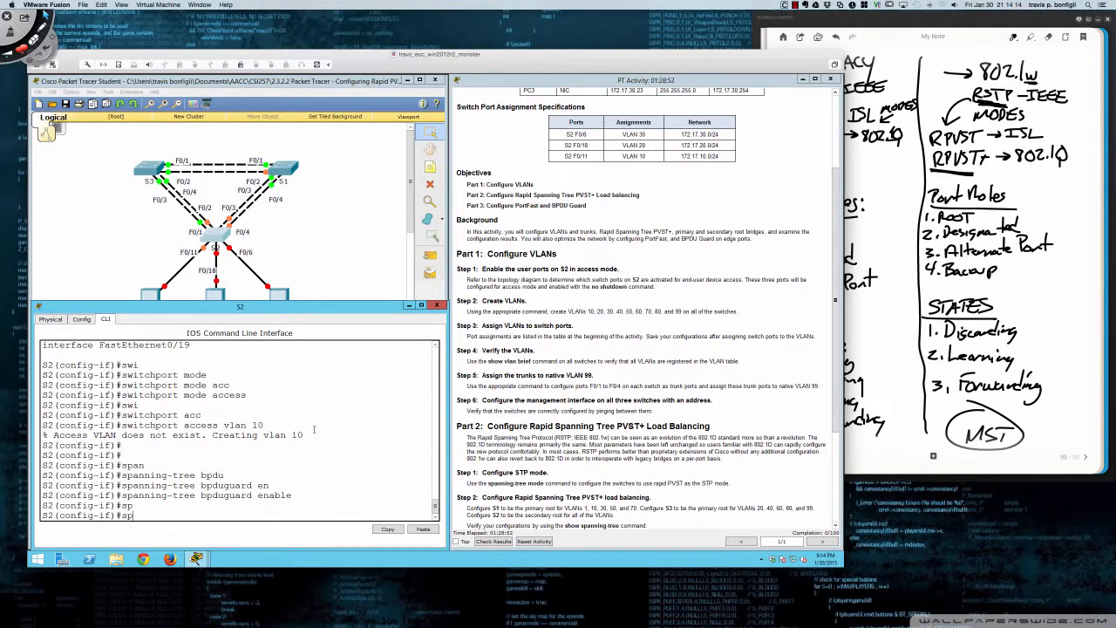
pyautogui.write('an')
pyautogui.press('Tab')
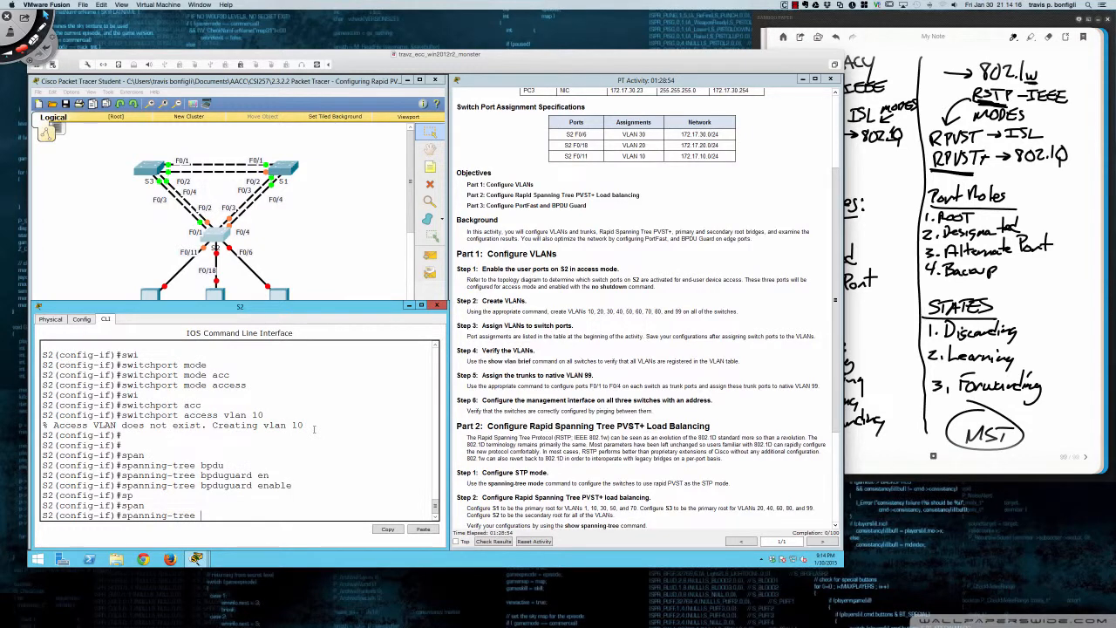
pyautogui.write('por')
pyautogui.press('Tab')
pyautogui.write('tfast ?')
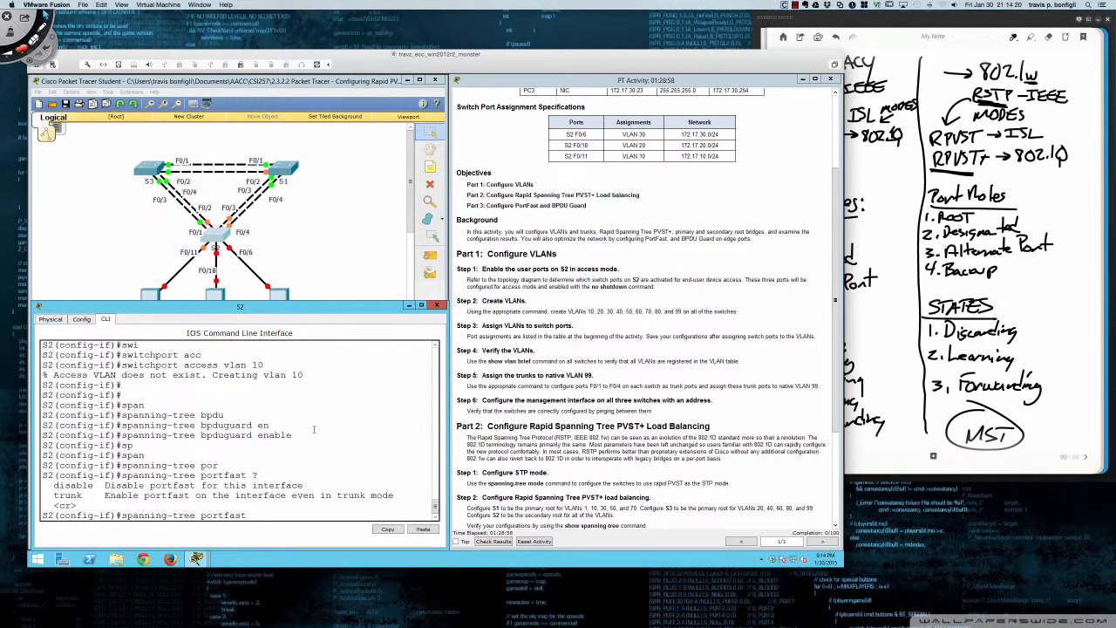
pyautogui.press('Return')
pyautogui.press('Return')
pyautogui.press('Return')
pyautogui.press('Return')
pyautogui.press('Return')
pyautogui.press('Return')
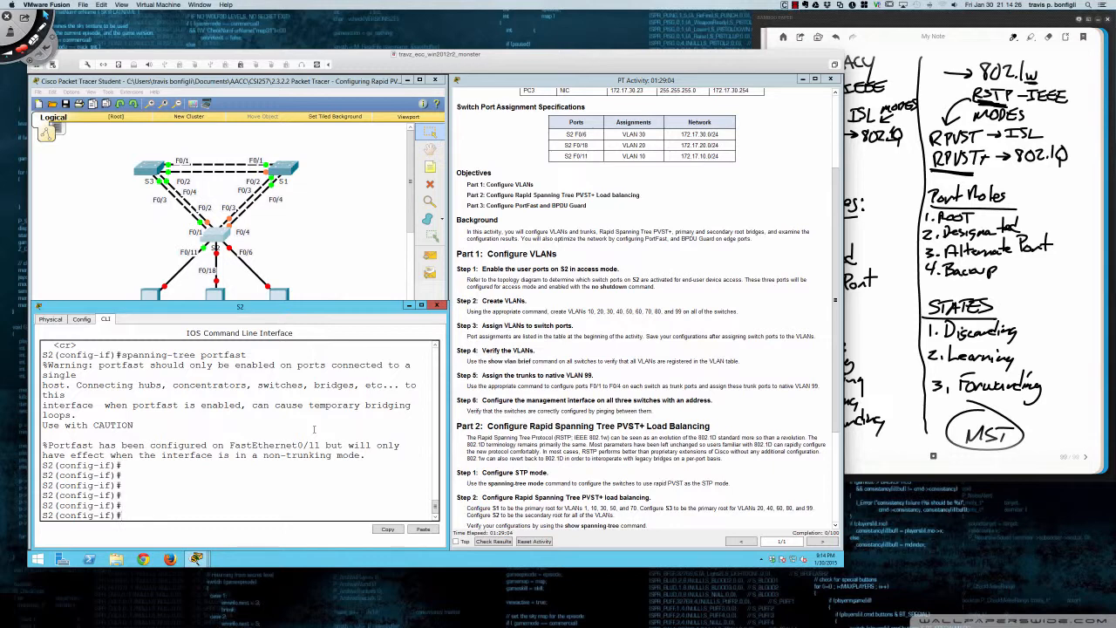
# Select interface fa0/18 on S2 and set it to trunk mode with switchport mode trunk
pyautogui.write('int fa0/18')
pyautogui.press('Return')
pyautogui.write('swi')
pyautogui.press('Tab')
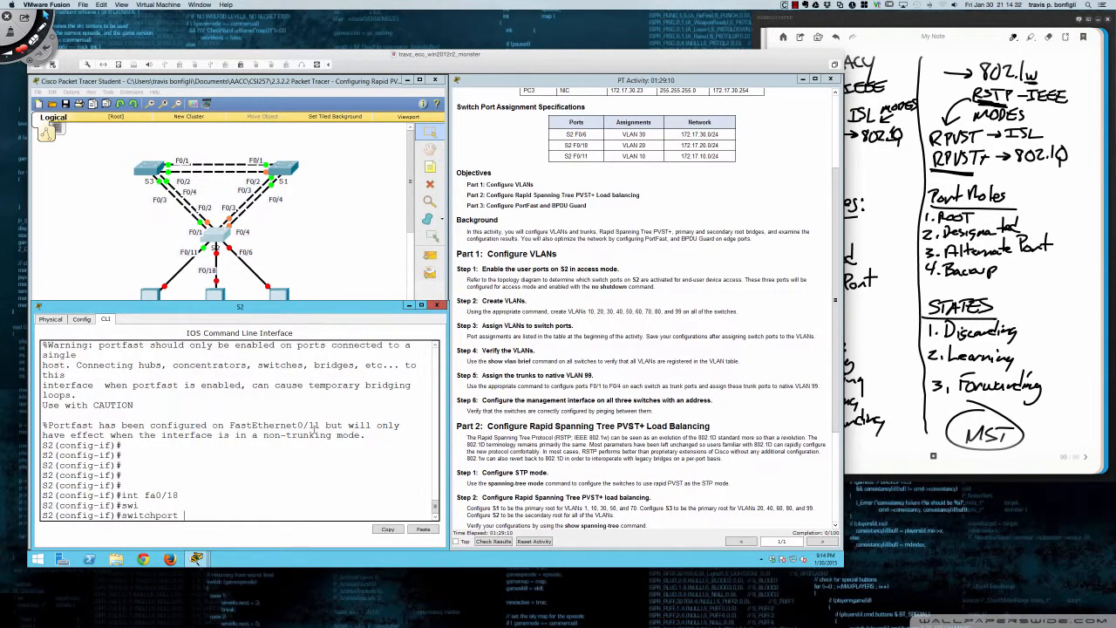
pyautogui.write('mode trunk')
pyautogui.press('Return')
# Return to interface fa0/11 on S2 and bring the port up with no shut
pyautogui.write('int fa0/11')
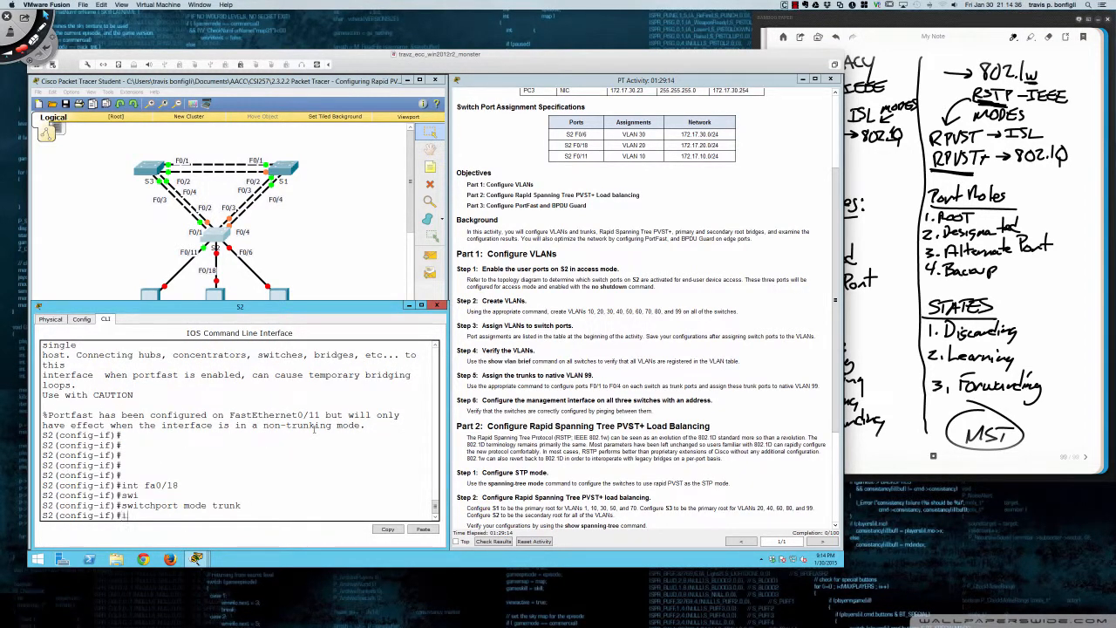
pyautogui.press('Return')
pyautogui.write('no shut')
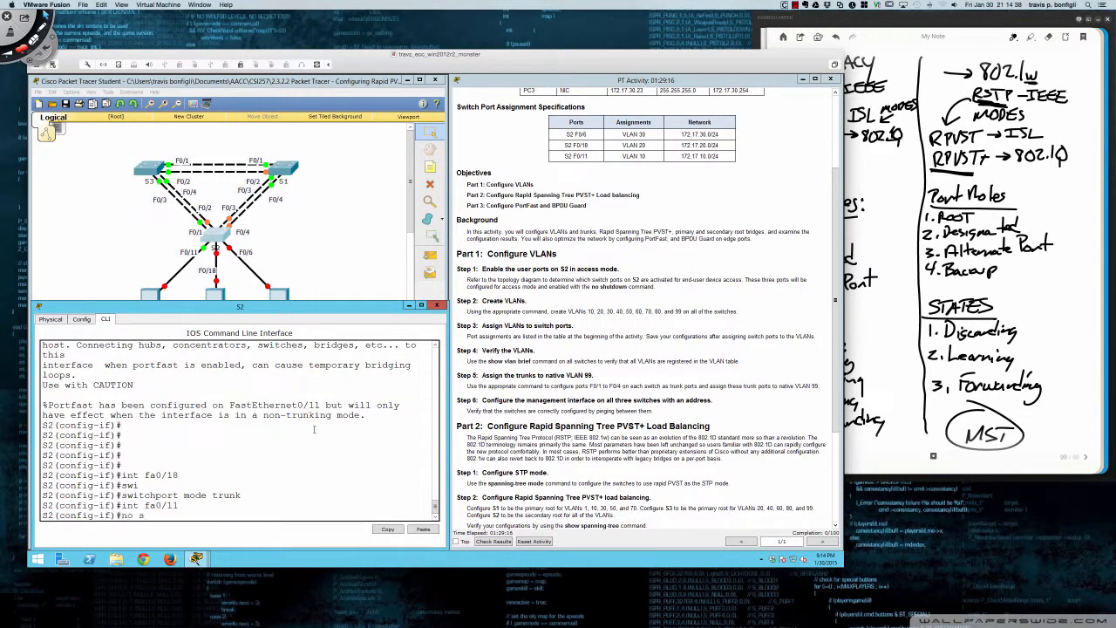
pyautogui.press('Return')
pyautogui.press('Return')
pyautogui.press('Return')
pyautogui.press('Return')
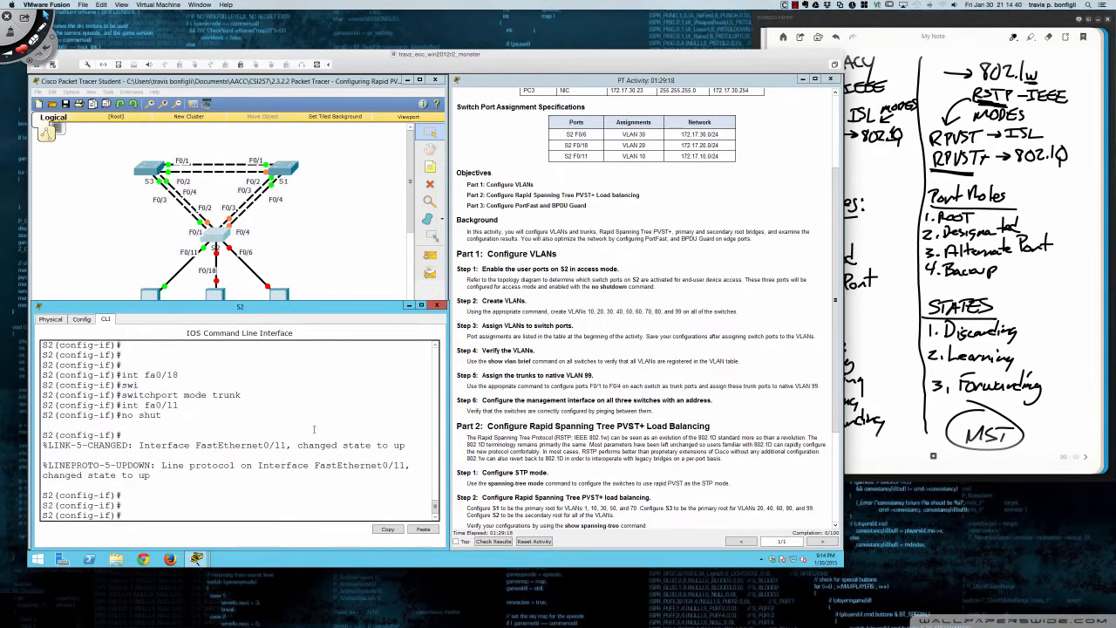
# Select interface fa0/18 on S2 and bring the port up with no shut
pyautogui.write('int fa0/18')
pyautogui.press('Return')
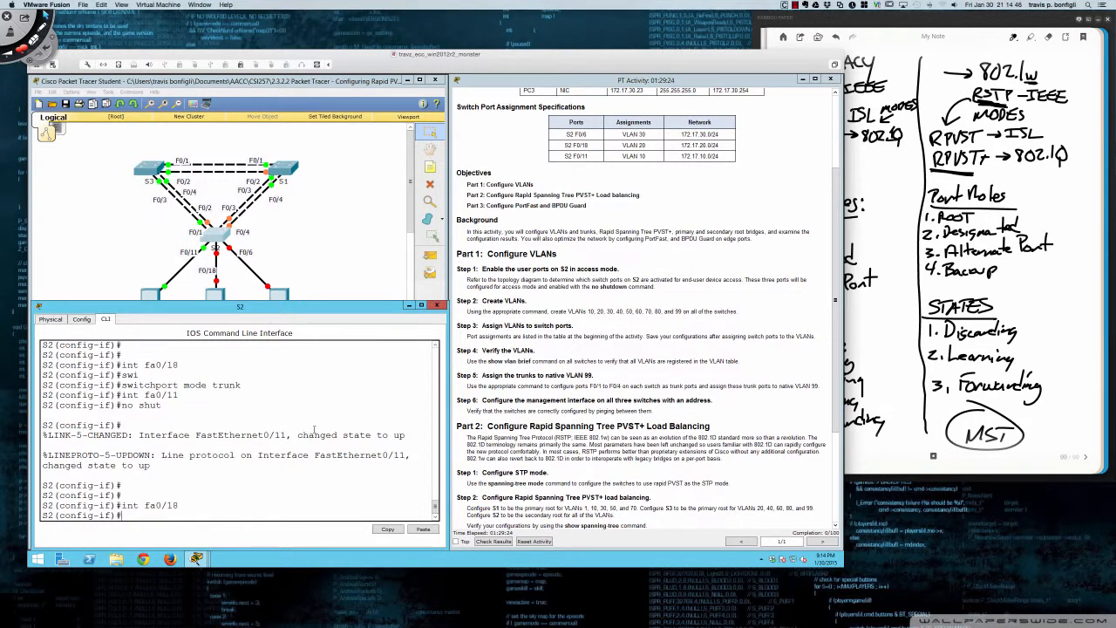
pyautogui.write('no shut')
pyautogui.press('Return')
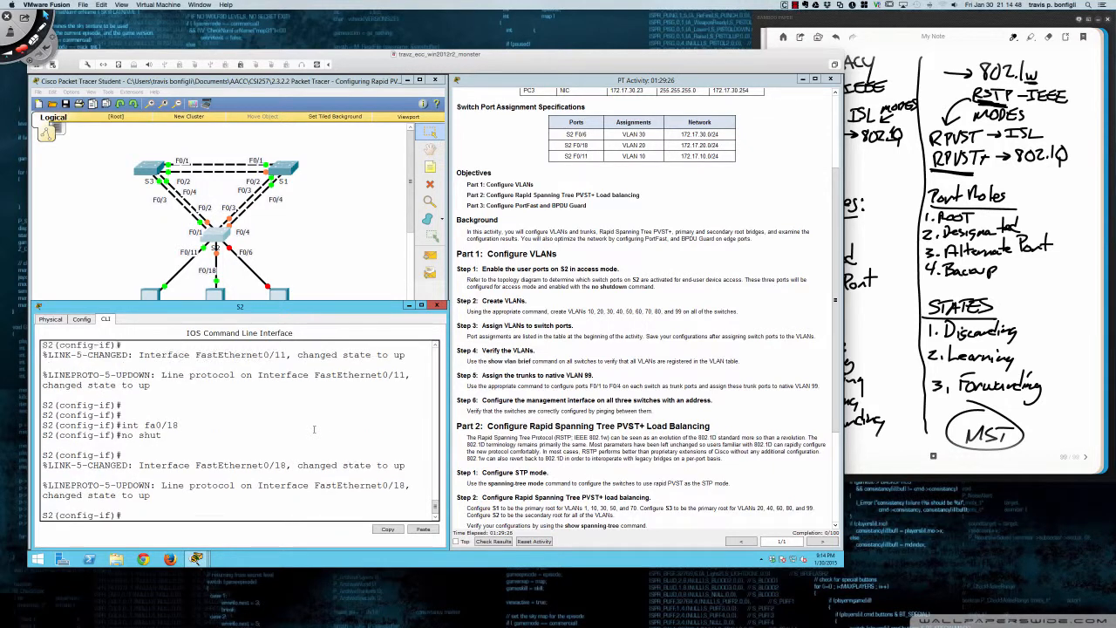
pyautogui.press('Return')
pyautogui.press('Return')
pyautogui.press('Return')
# Set interface fa0/18 on S2 to access mode with switchport mode access
pyautogui.write('swi')
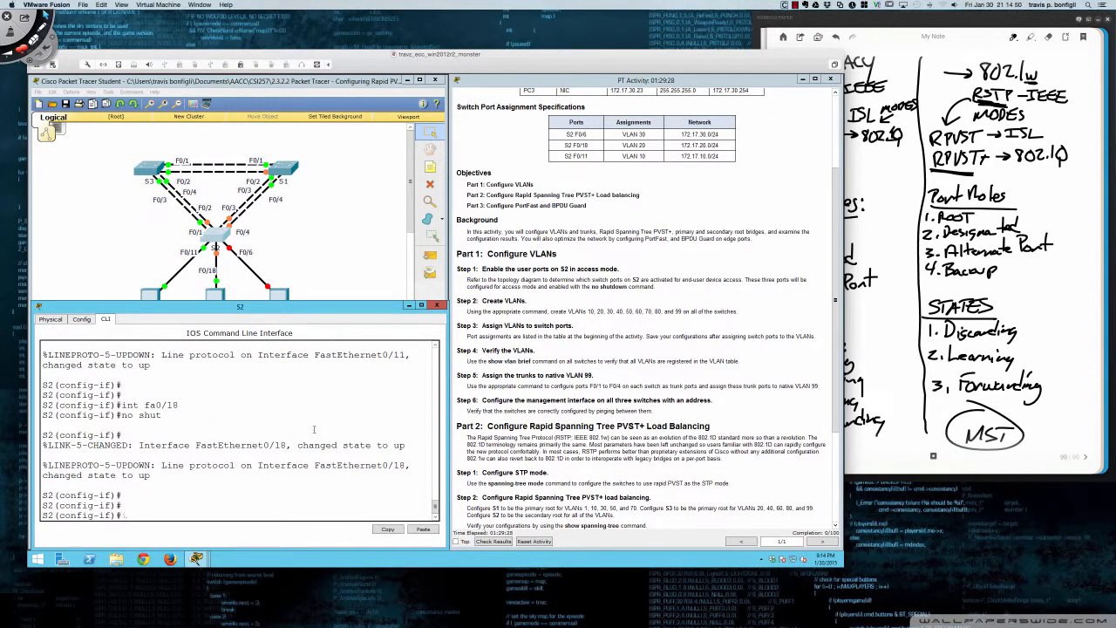
pyautogui.press('Tab')
pyautogui.write('mode access')
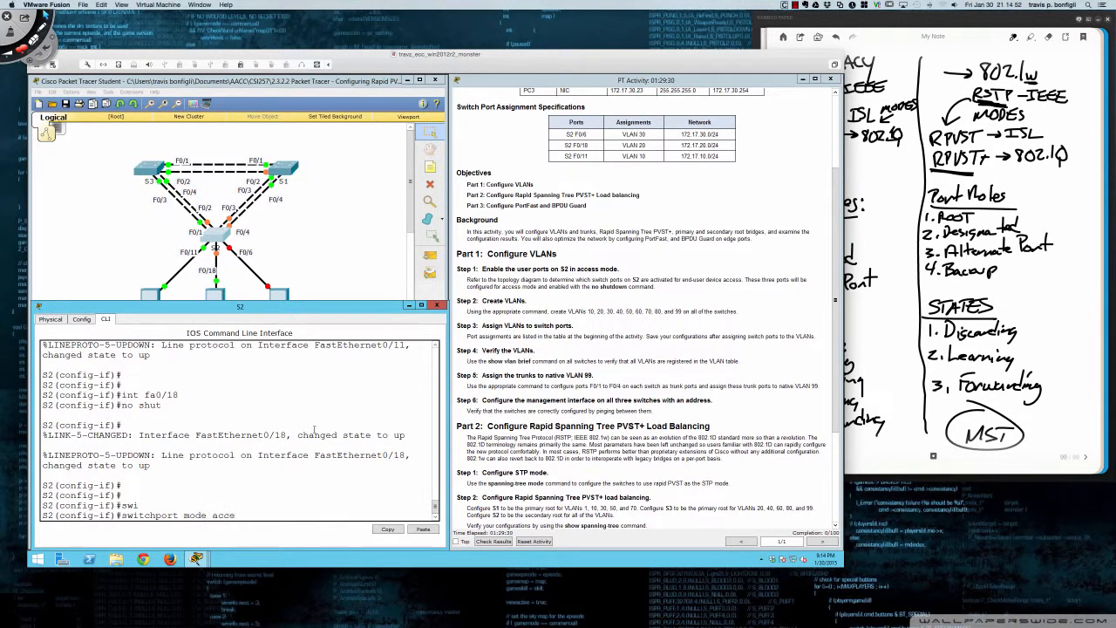
pyautogui.press('Tab')
pyautogui.press('Return')
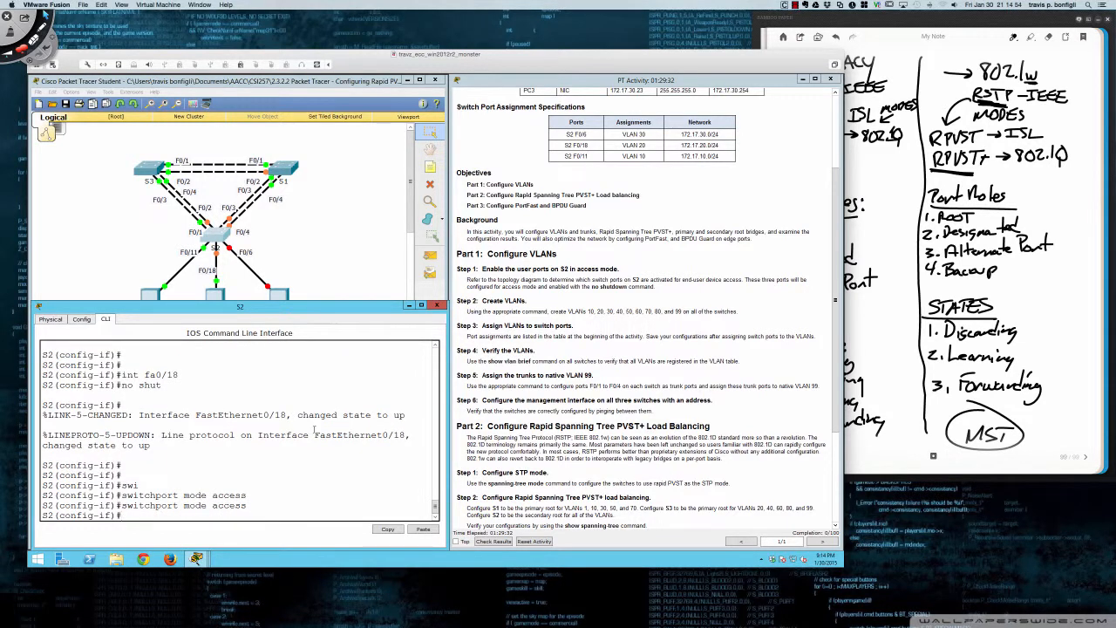
# Assign interface fa0/18 to VLAN 20 with switchport access vlan 20
pyautogui.write('swi')
pyautogui.press('Tab')
pyautogui.write('access')
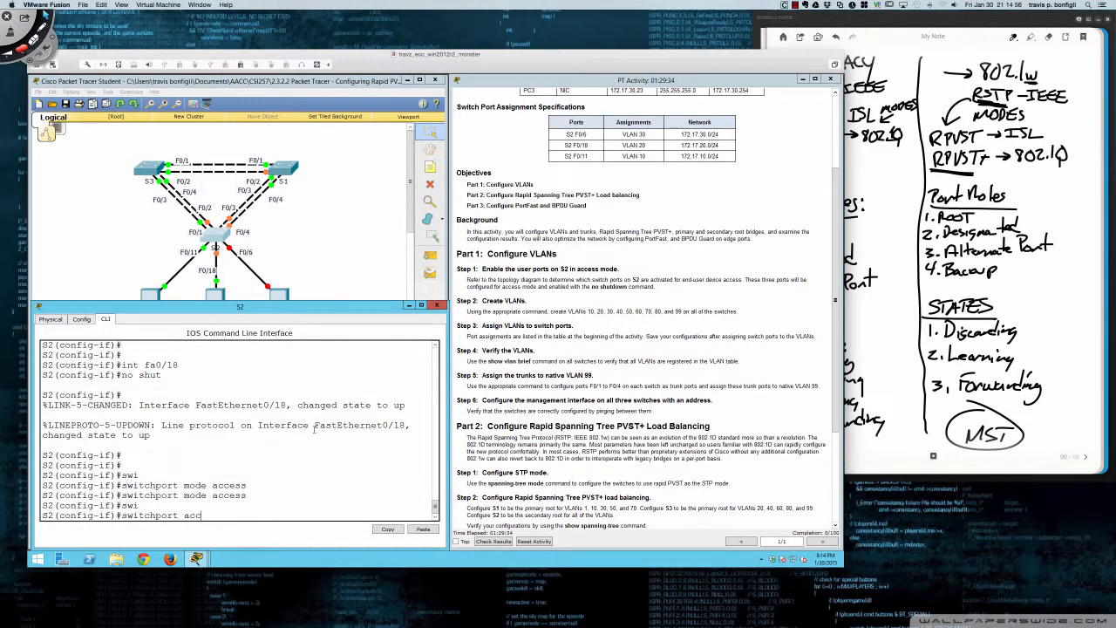
pyautogui.press('Tab')
pyautogui.write('vln')
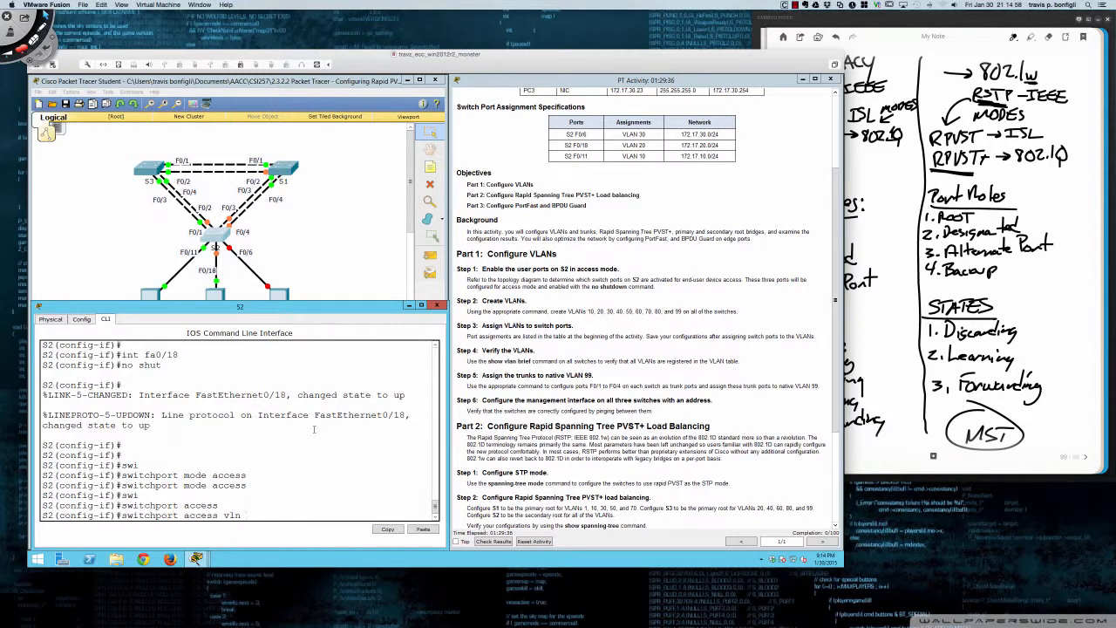
pyautogui.press('BackSpace')
pyautogui.write('an 20')
pyautogui.press('Return')
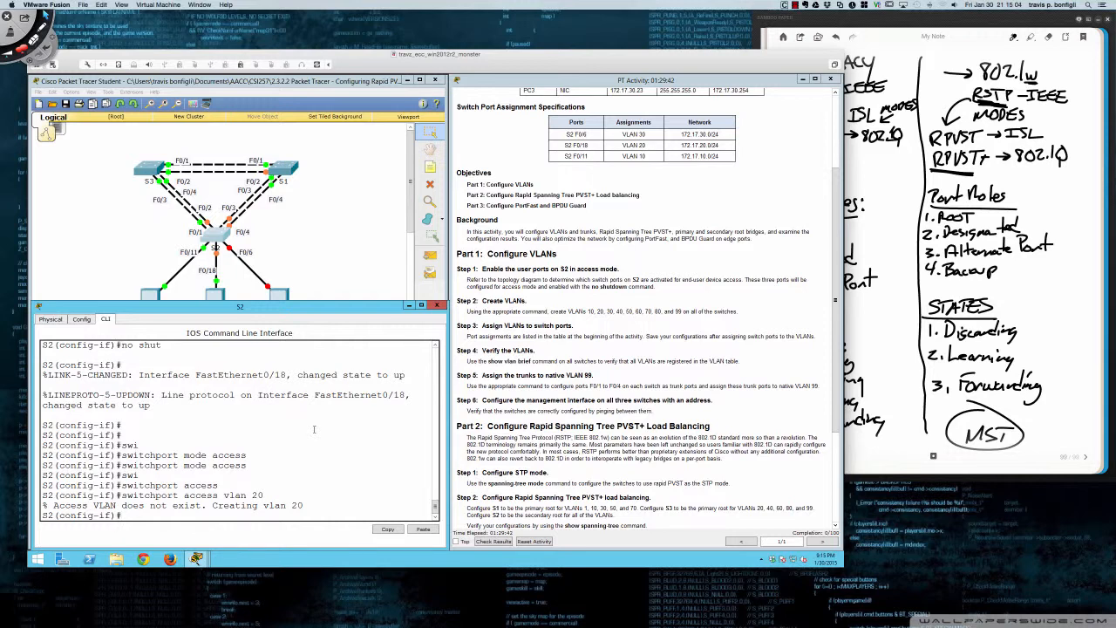
# Enable BPDU Guard on interface fa0/18 of S2 with spanning-tree bpduguard enable
pyautogui.write('span')
pyautogui.press('Tab')
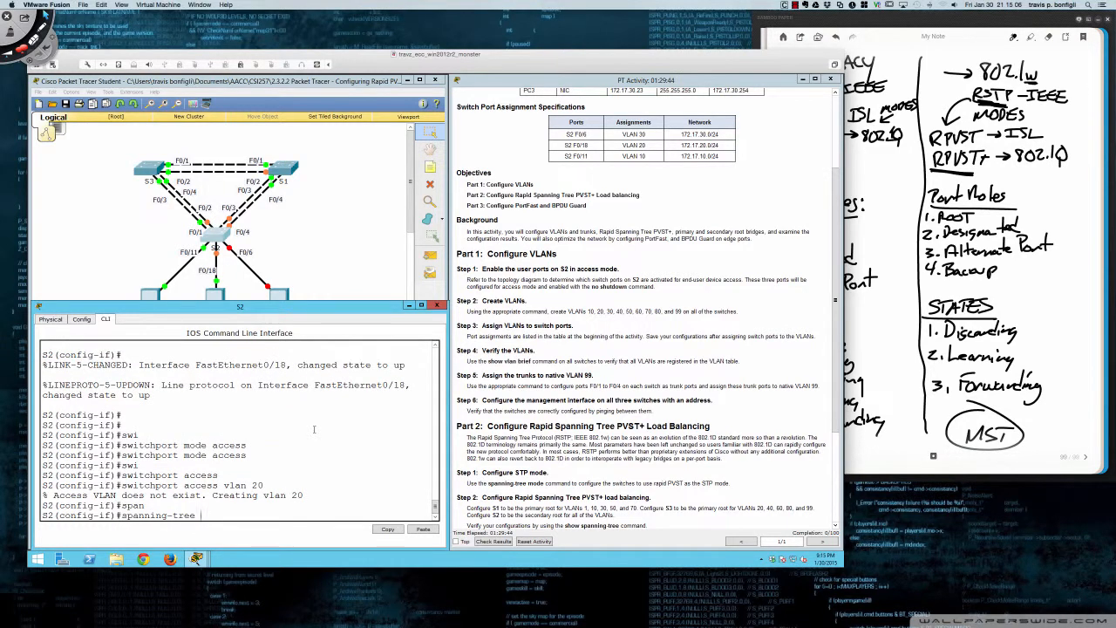
pyautogui.write('bpdug')
pyautogui.press('Tab')
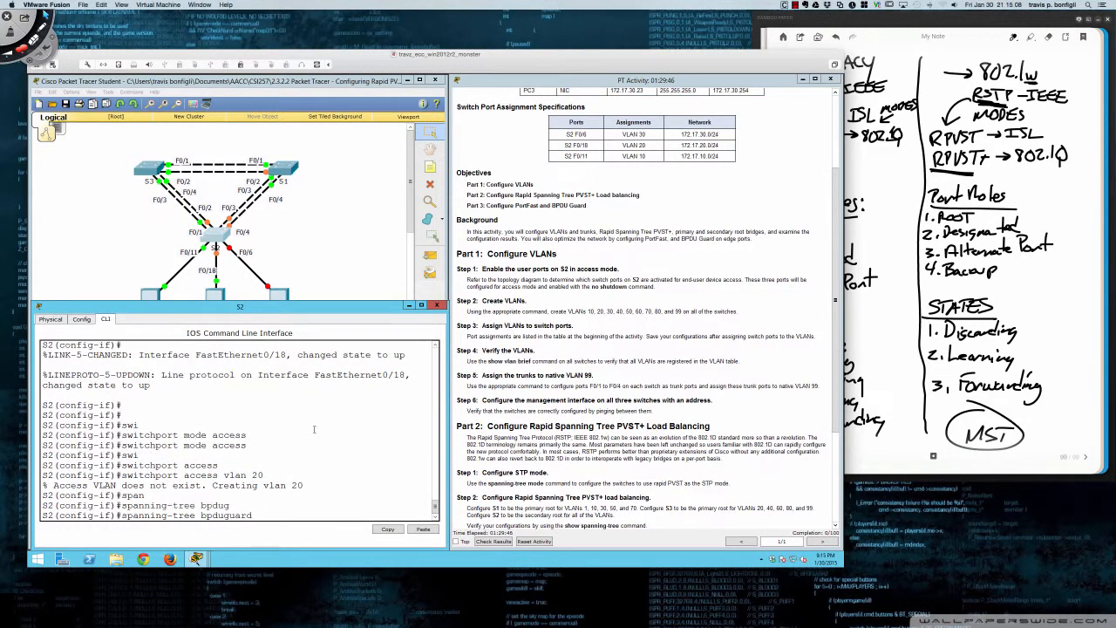
pyautogui.write('en')
pyautogui.press('Tab')
pyautogui.press('Return')
# Enable PortFast on interface fa0/18 of S2 with spanning-tree portfast
pyautogui.write('span')
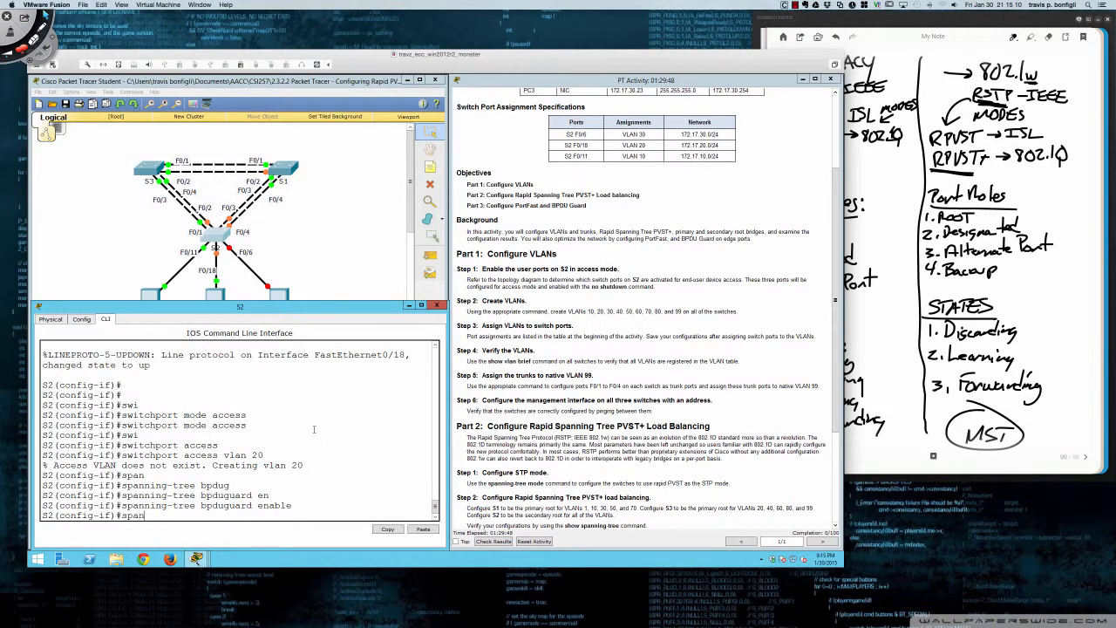
pyautogui.press('Tab')
pyautogui.write('port')
pyautogui.press('Tab')
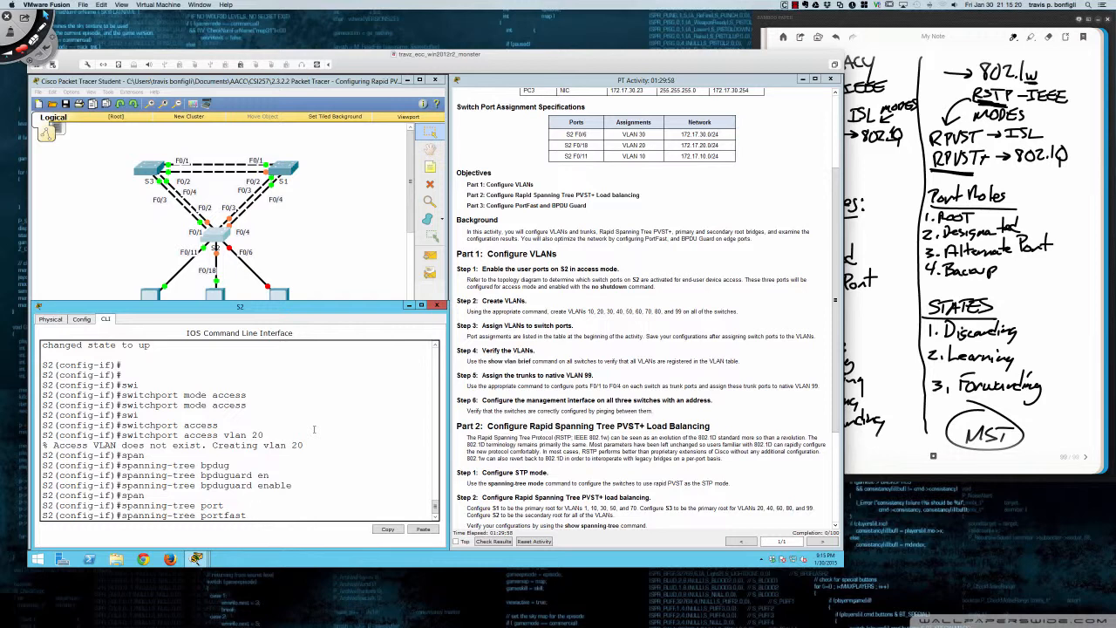
pyautogui.press('Return')
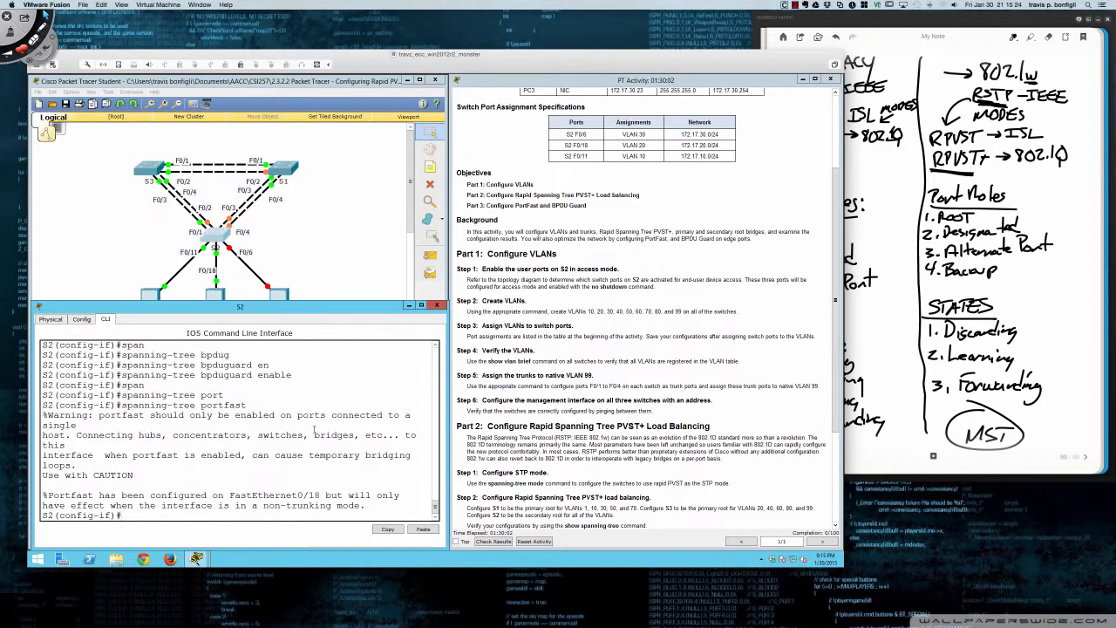
pyautogui.press('Return')
pyautogui.press('Return')
pyautogui.press('Return')
pyautogui.press('Return')
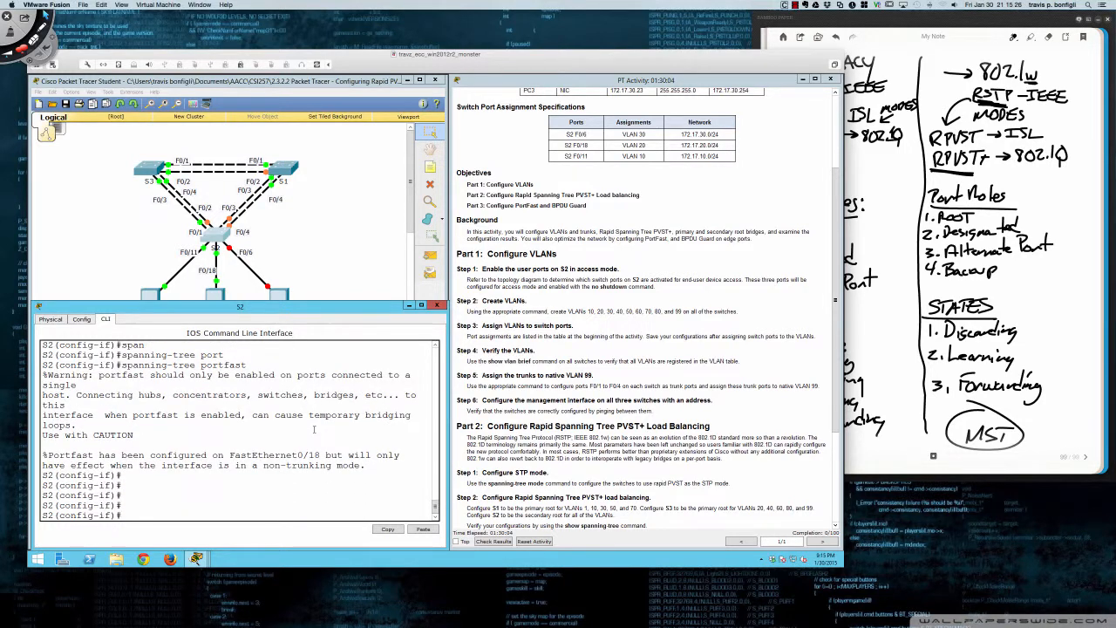
# Select interface fa0/6 on S2 and bring the port up with no shut
pyautogui.write('int fa0/6')
pyautogui.press('Return')
pyautogui.write('no shut')
pyautogui.press('Return')
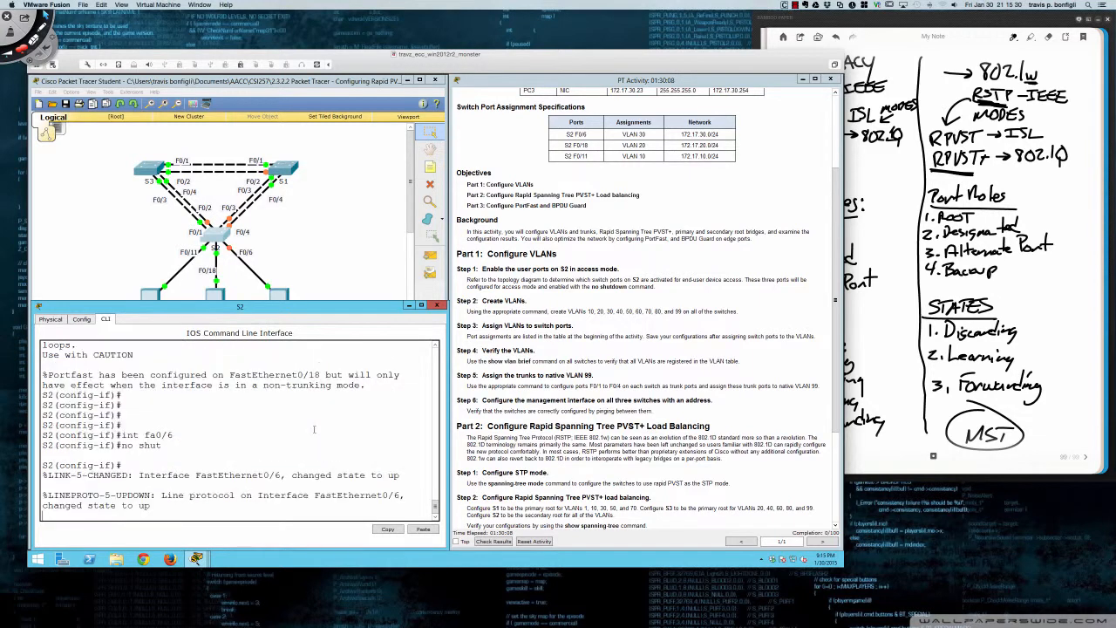
# Set interface fa0/6 on S2 to access mode with switchport mode acc
pyautogui.write('swi')
pyautogui.press('Tab')
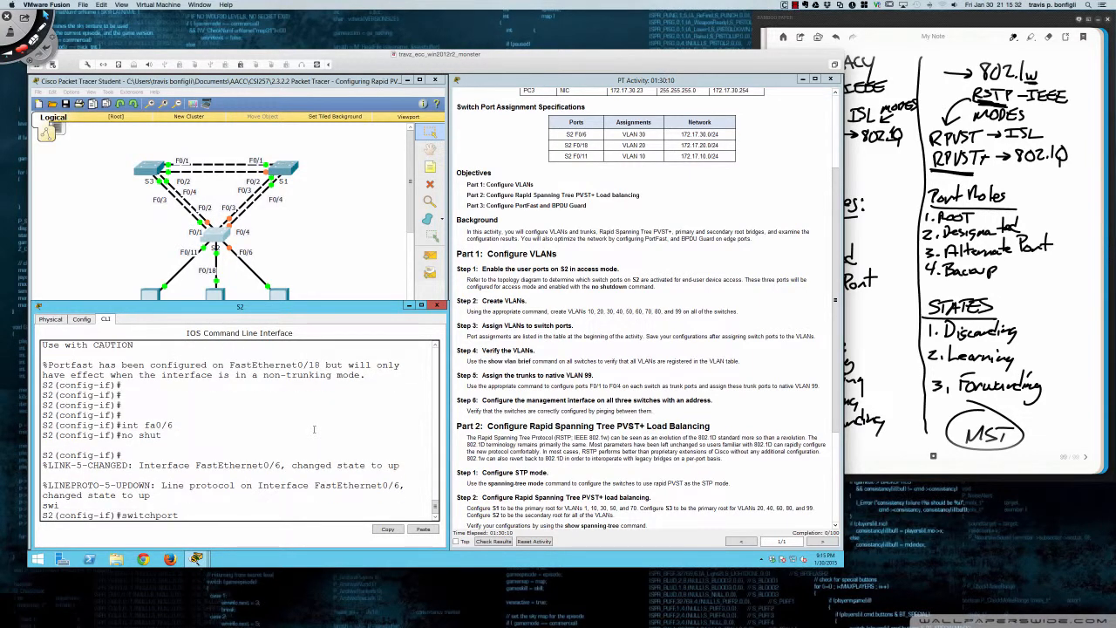
pyautogui.write('mode acc')
pyautogui.press('Return')
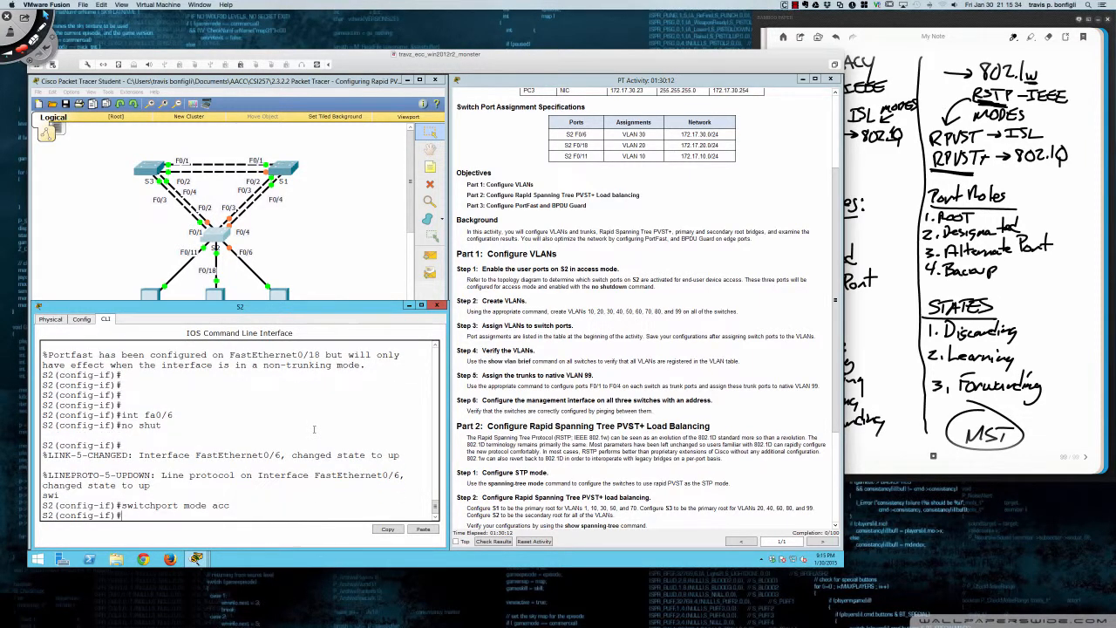
# Assign interface fa0/6 on S2 to VLAN 30 with switchport acc vlan 30
pyautogui.write('swi')
pyautogui.press('Tab')
pyautogui.write('acc va')
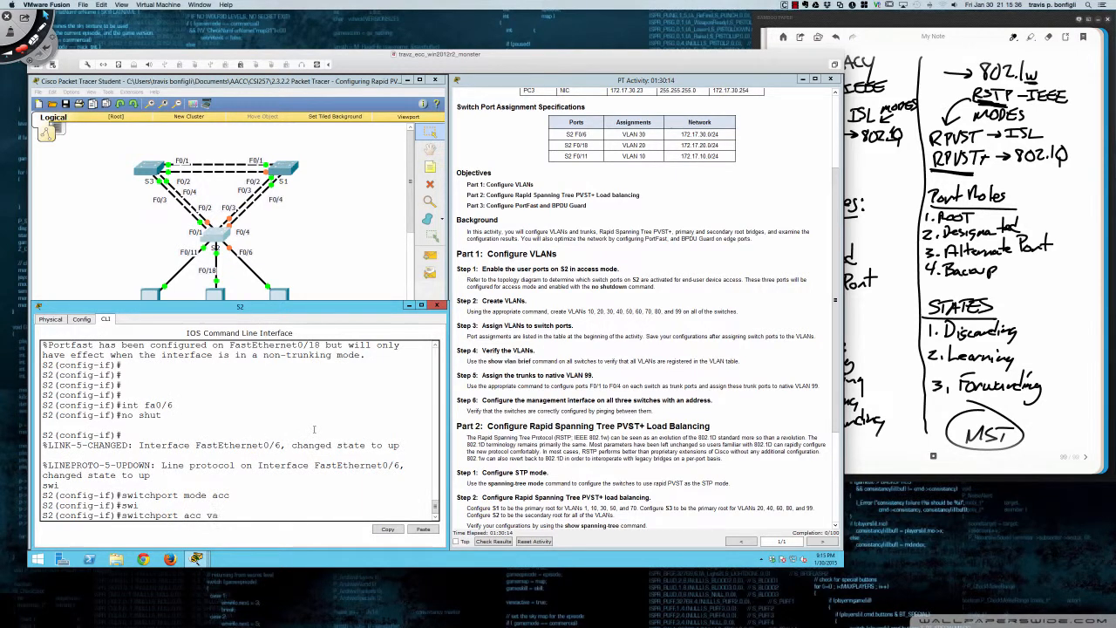
pyautogui.write('ln 30')
pyautogui.press('Return')
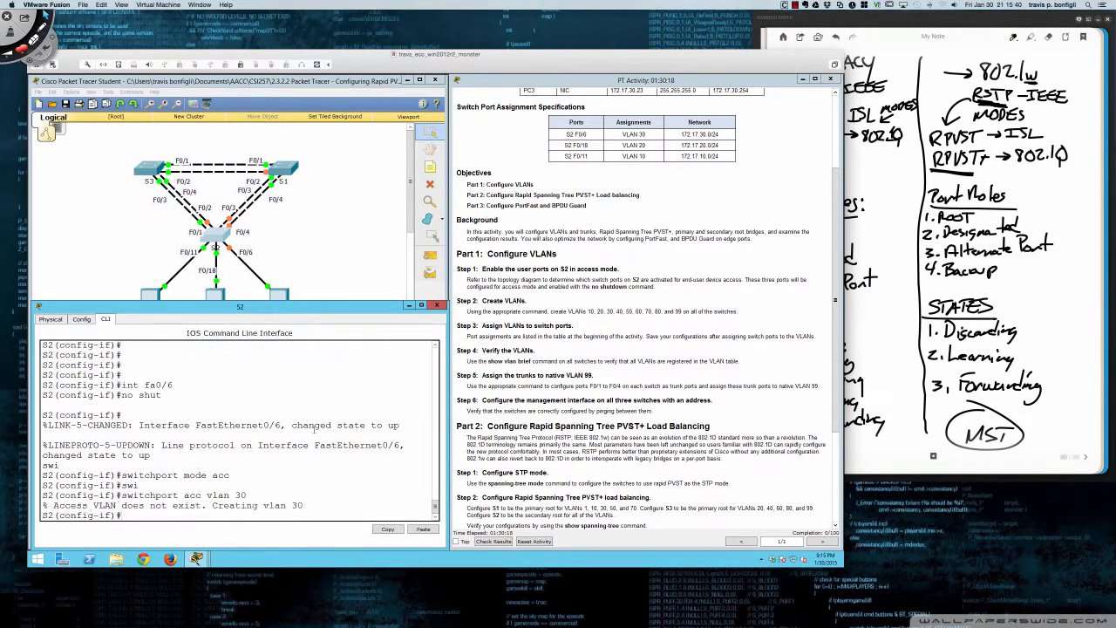
pyautogui.press('Return')
pyautogui.press('Return')
pyautogui.press('Return')
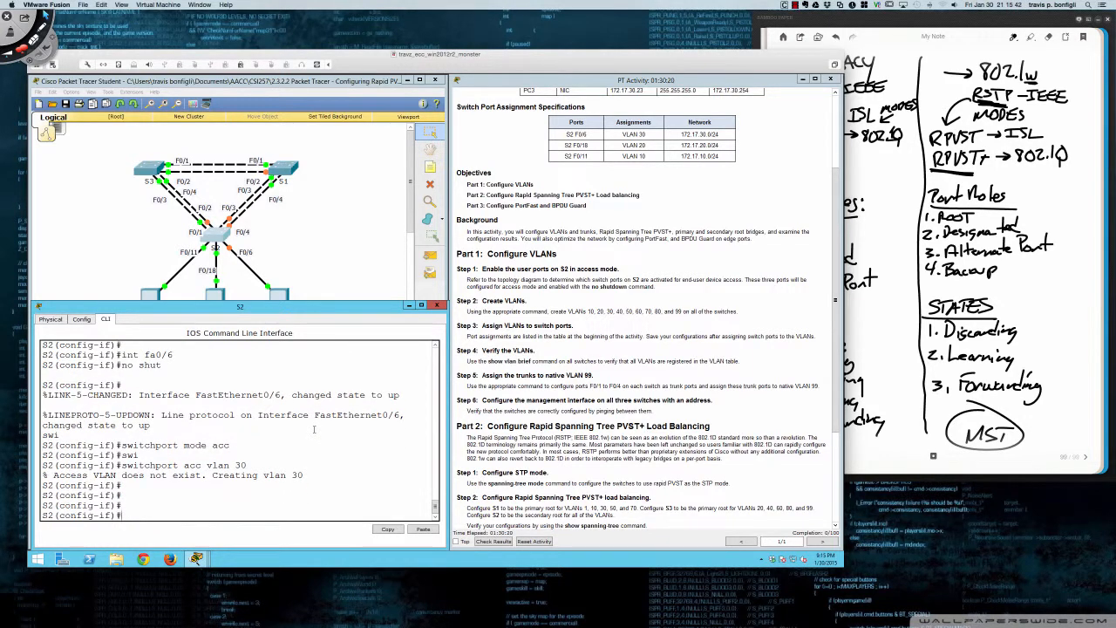
# Enable PortFast on interface fa0/6 of S2 with spanning-tree portfast
pyautogui.write('span')
pyautogui.press('Tab')
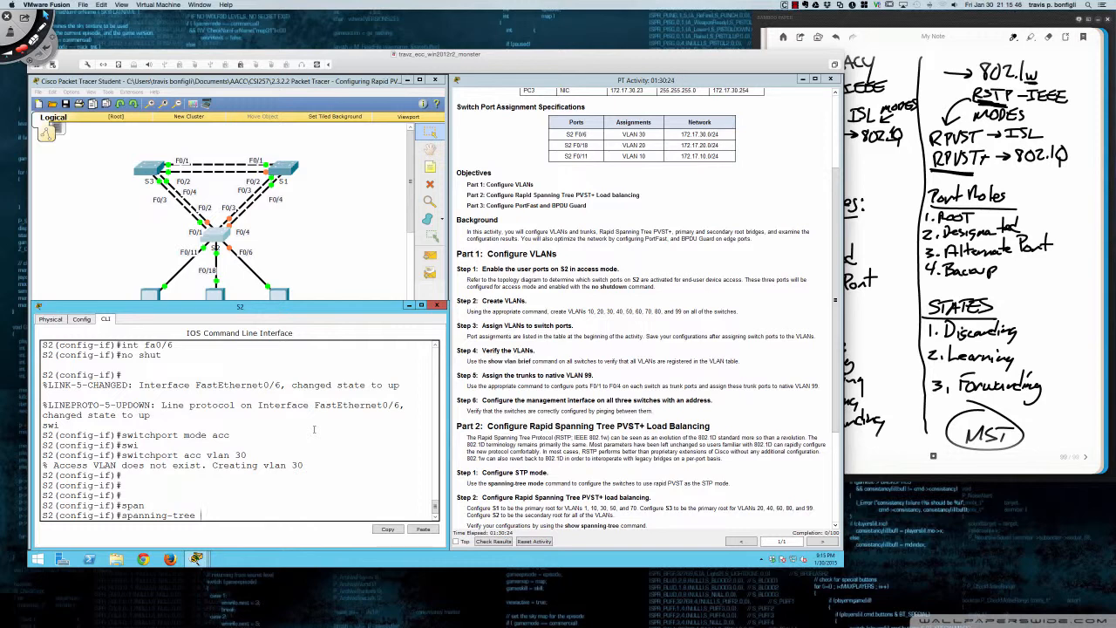
pyautogui.write('port')
pyautogui.press('Tab')
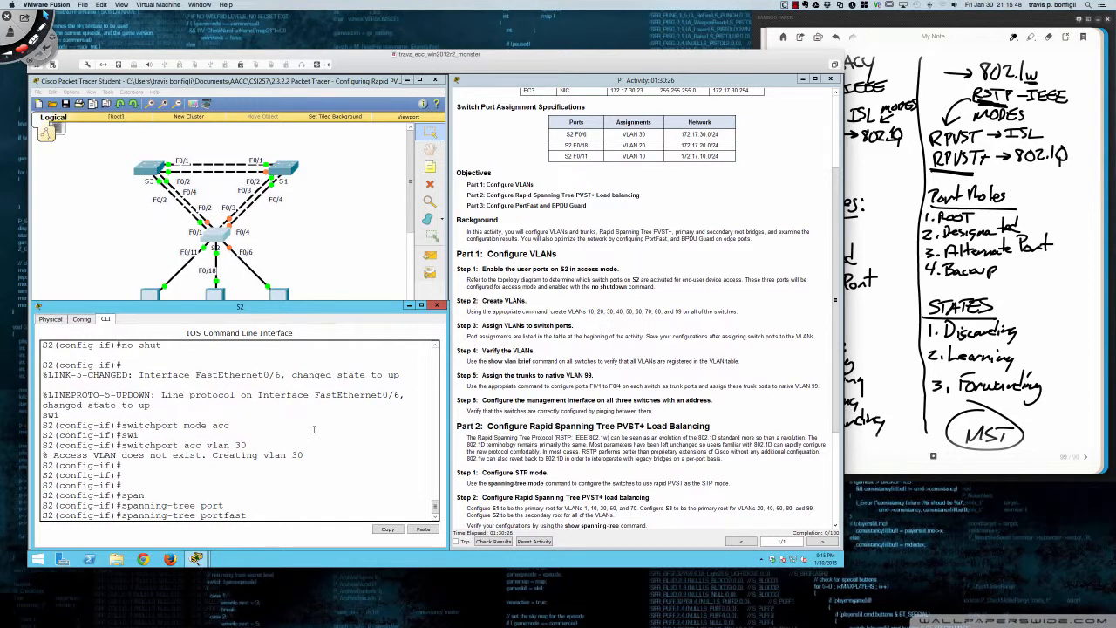
pyautogui.press('Return')
# Try to turn on BPDU Guard for interface fa0/6 of S2 with spanning-tree bpduguard
pyautogui.write('span')
pyautogui.press('Tab')
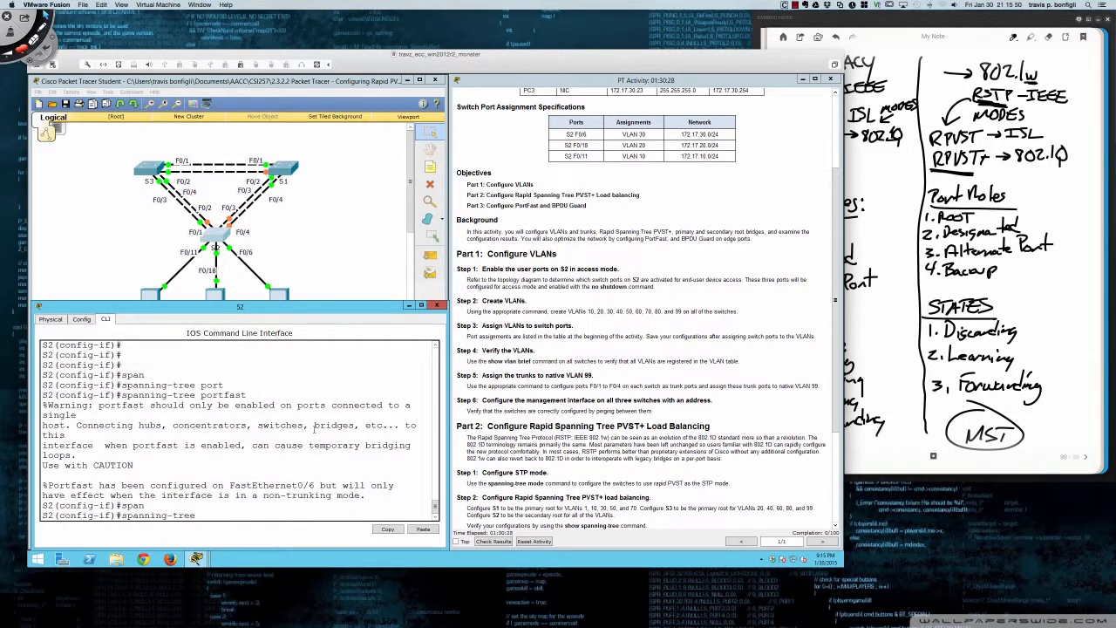
pyautogui.write('bpdu')
pyautogui.press('Tab')
pyautogui.press('Return')
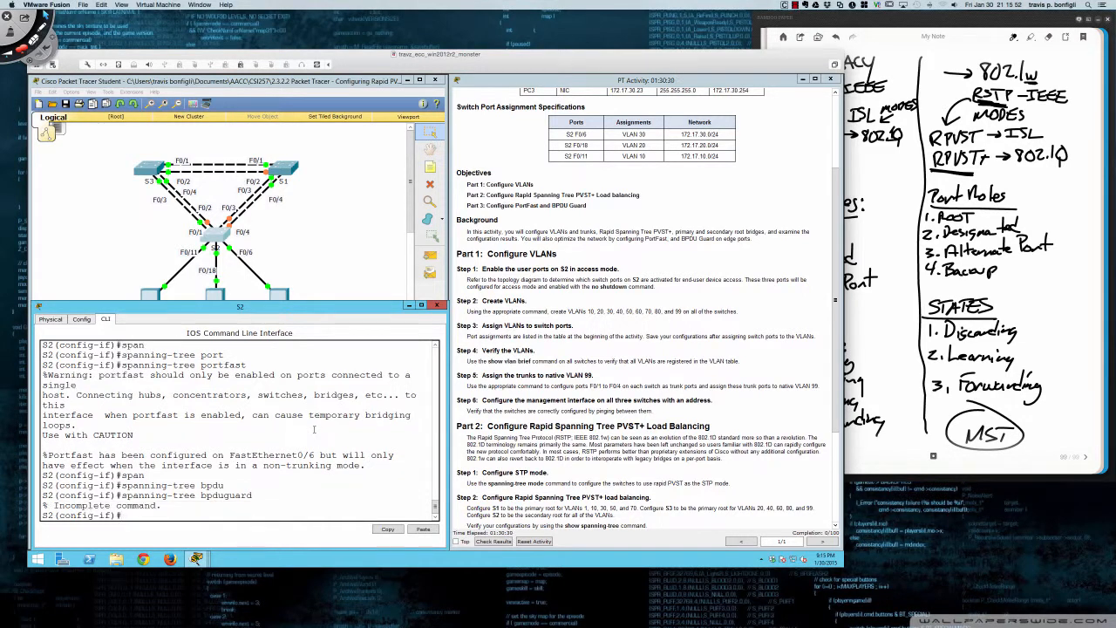
pyautogui.press('Return')
pyautogui.press('Return')
pyautogui.press('Return')
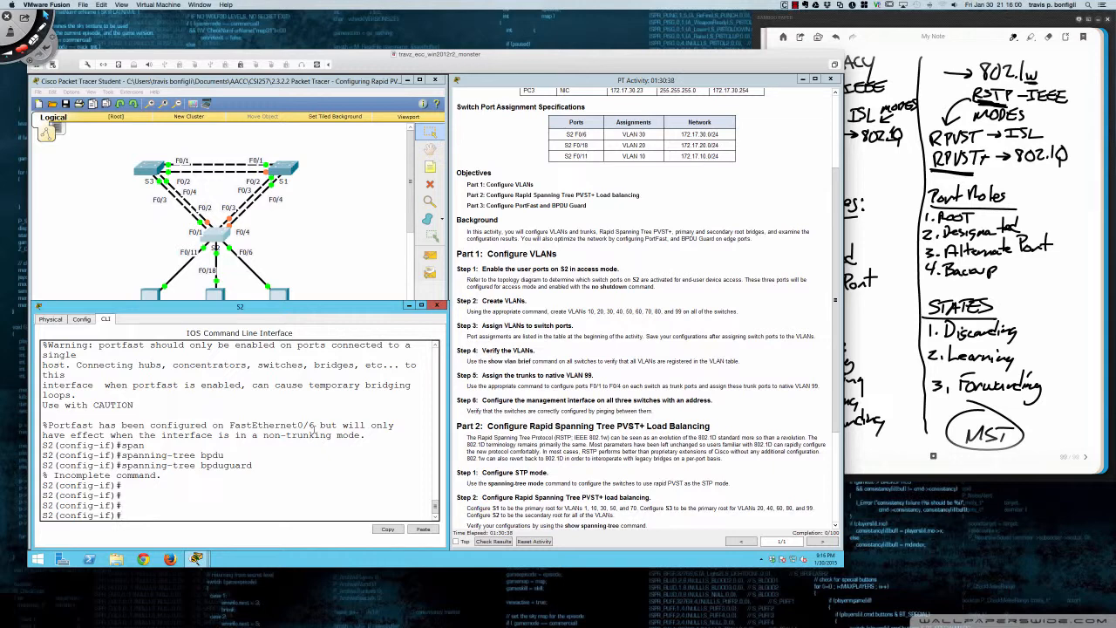
# Leave interface configuration on S2 and create VLANs 10, 20 and 30 with separate vlan commands
pyautogui.write('exit')
pyautogui.press('Return')
pyautogui.write('vlan ')
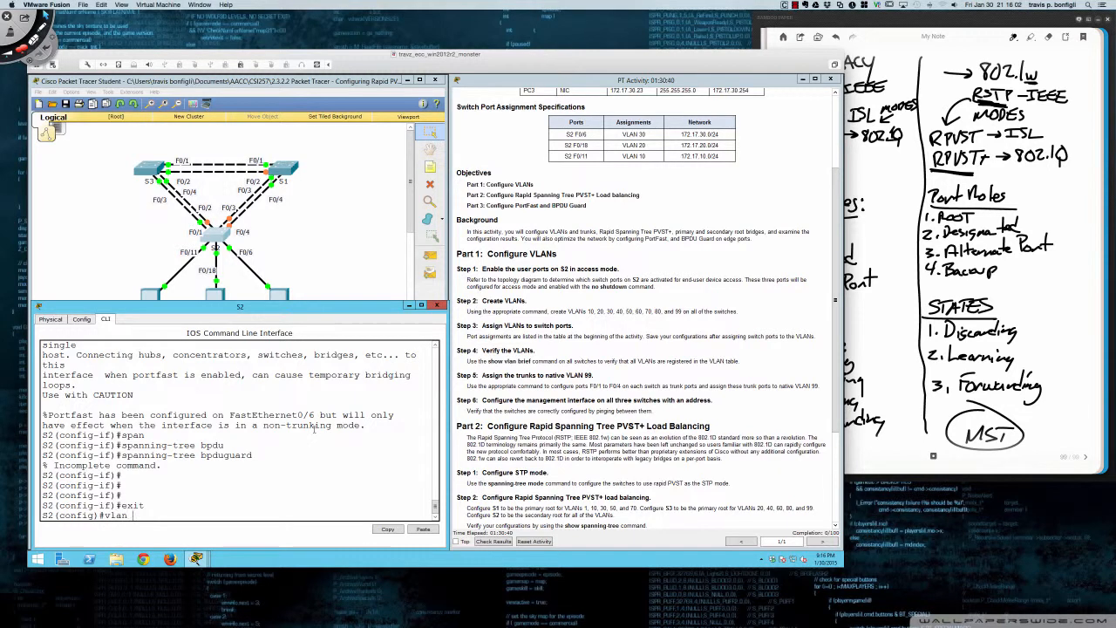
pyautogui.write('10')
pyautogui.press('Return')
pyautogui.write('vlan ')
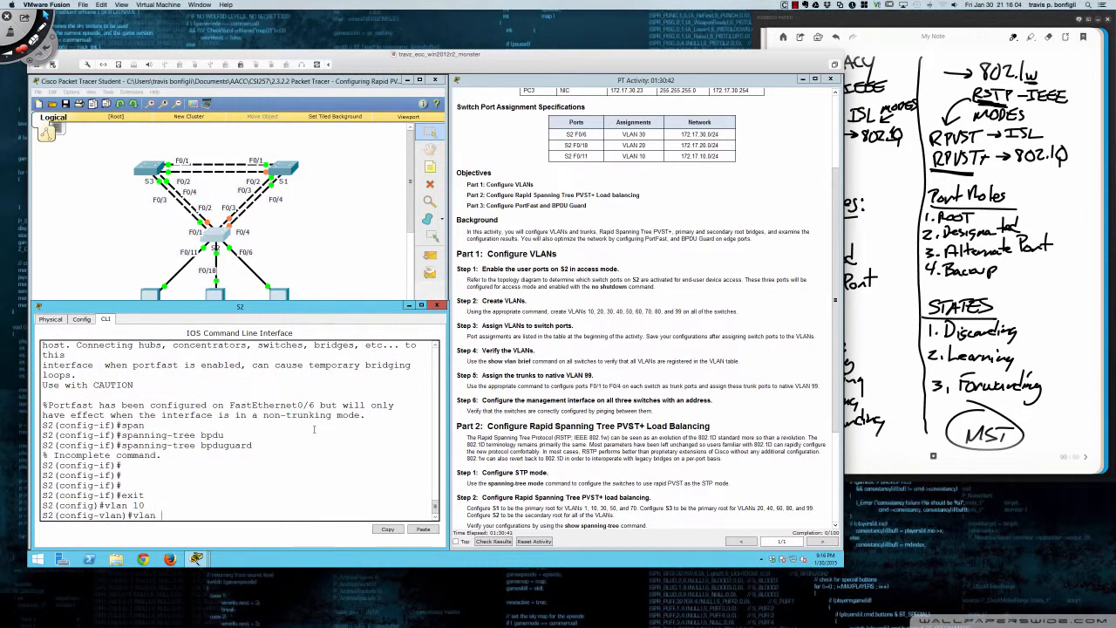
pyautogui.write('20')
pyautogui.press('Return')
pyautogui.write('vlan ')
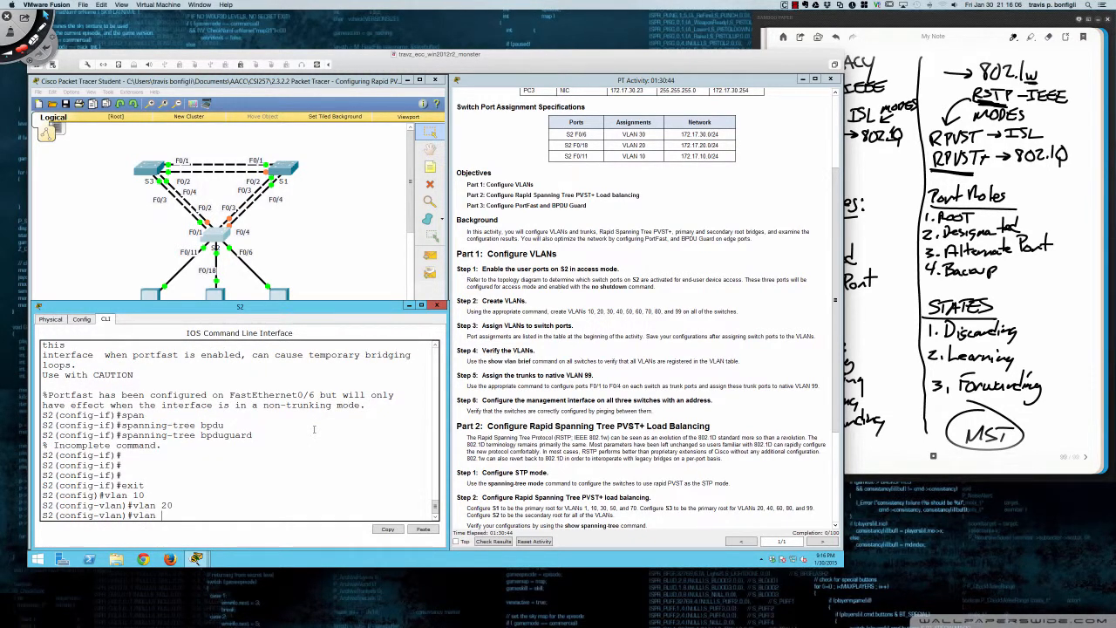
pyautogui.write('30')
pyautogui.press('Return')
pyautogui.write('vlan ')
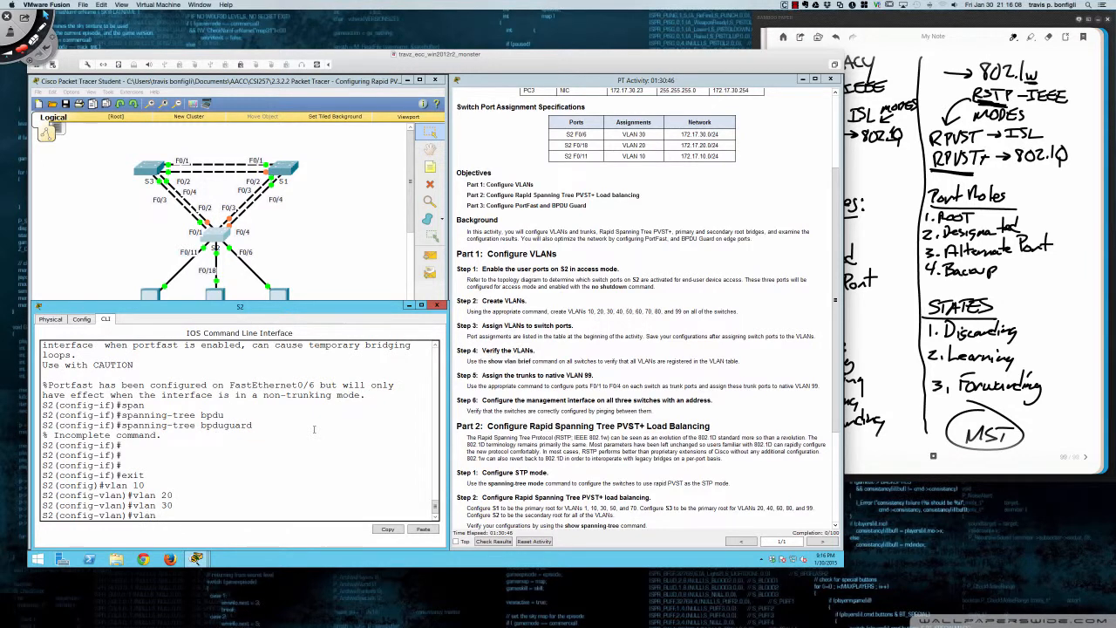
pyautogui.write('40')
pyautogui.press('BackSpace')
pyautogui.press('BackSpace')
pyautogui.press('BackSpace')
pyautogui.press('BackSpace')
pyautogui.press('BackSpace')
pyautogui.press('BackSpace')
pyautogui.press('BackSpace')
# Check the vlan command's help in global configuration and try to create several VLANs at once with vlan 40, 50, 60
pyautogui.write('exit')
pyautogui.press('Return')
pyautogui.write('vlan ')
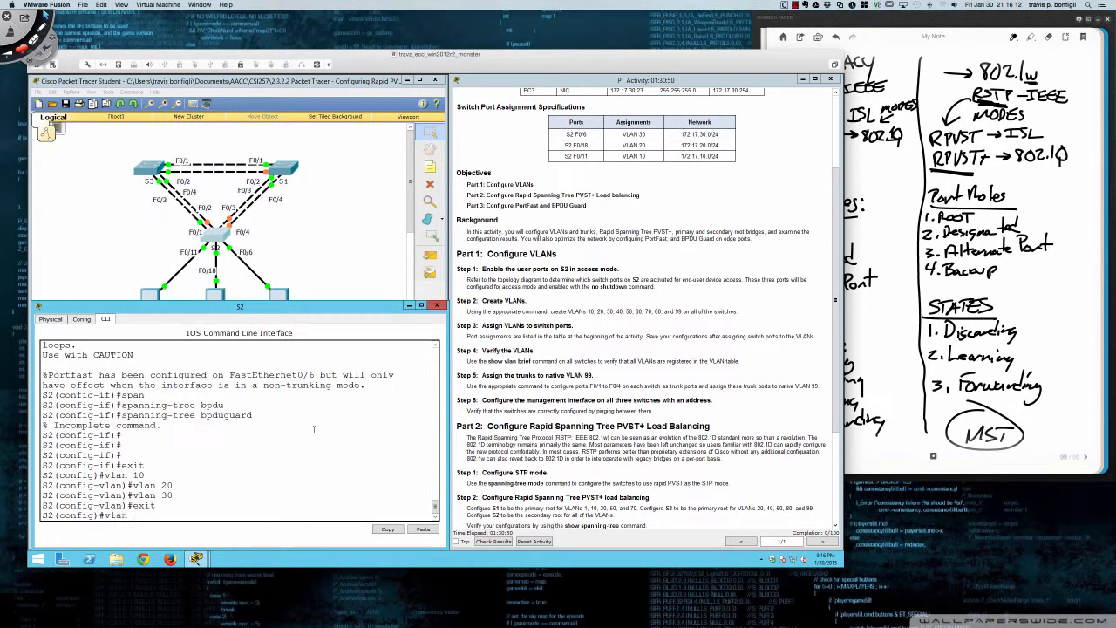
pyautogui.write('?')
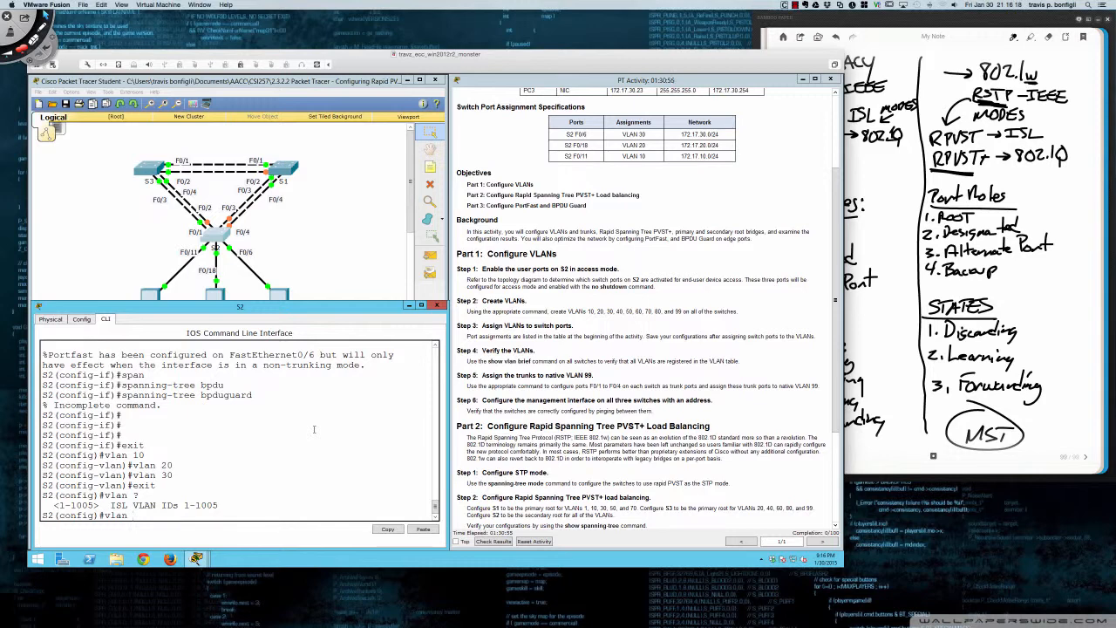
pyautogui.write('40, 50, 60')
pyautogui.press('Return')
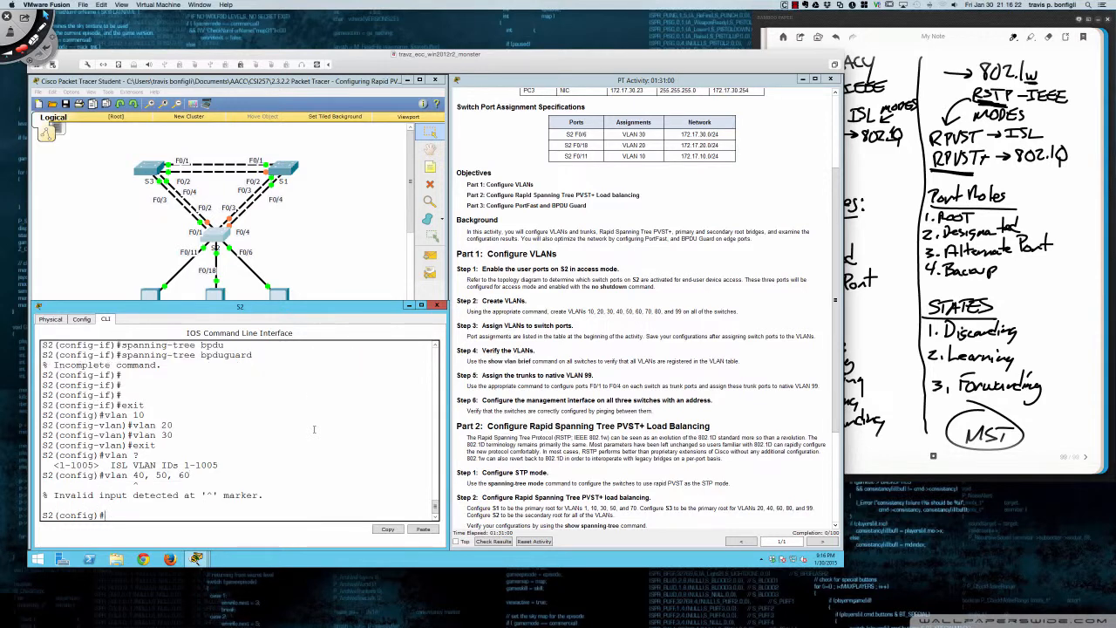
# Create VLANs 40, 50 and 60 on S2 with a separate vlan command for each
pyautogui.write('vlan 40')
pyautogui.press('Return')
pyautogui.write('vlan ')
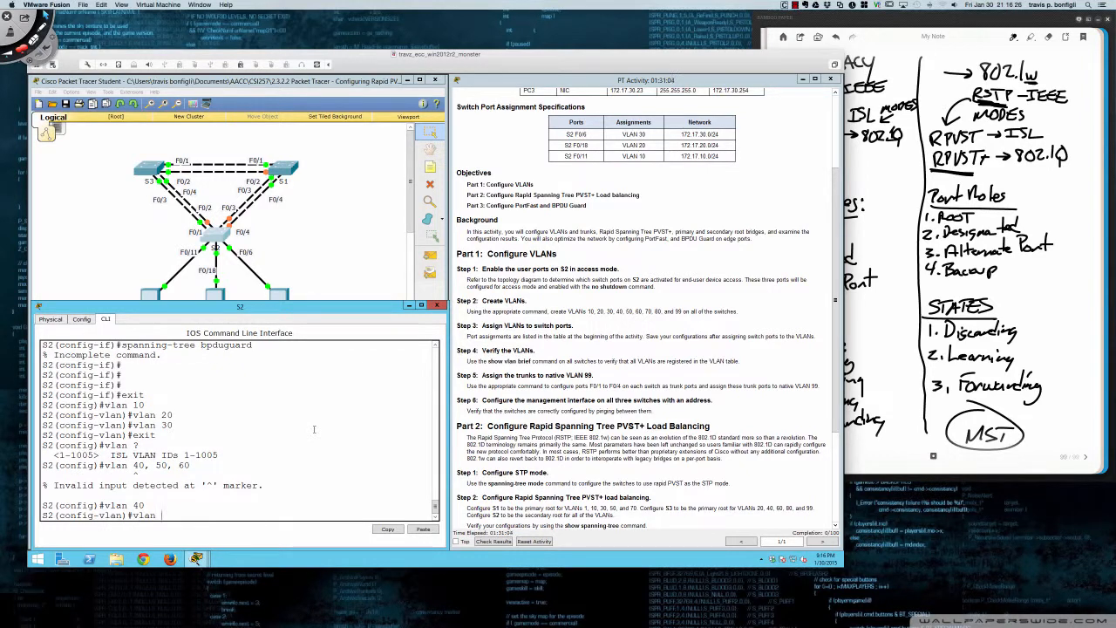
pyautogui.write('50')
pyautogui.press('Return')
pyautogui.write('vlan)#vlan')
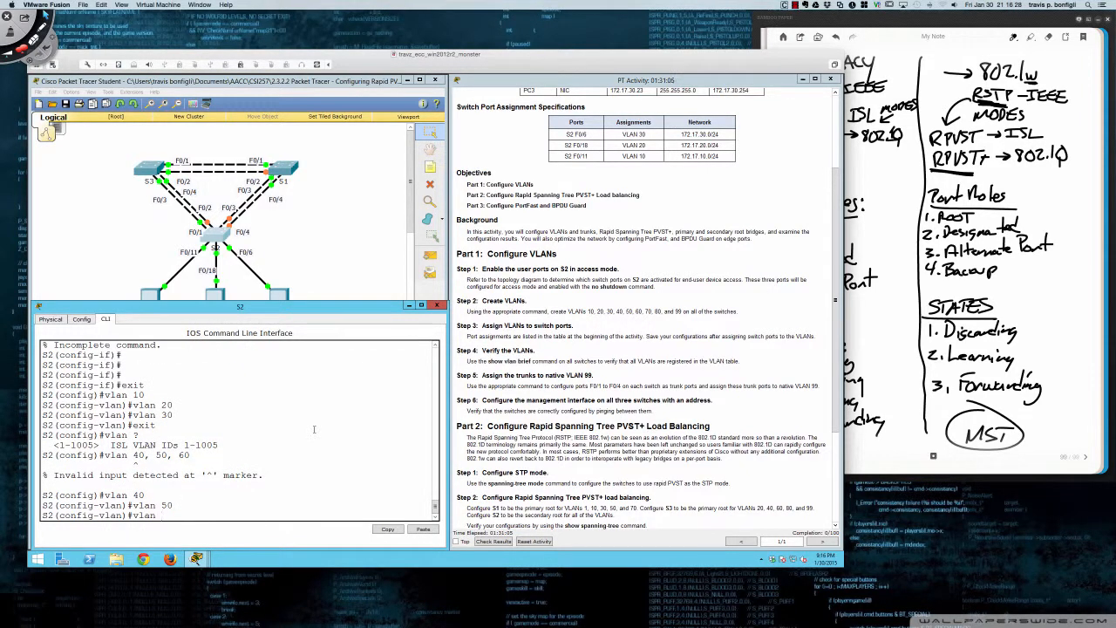
pyautogui.write(' 60')
pyautogui.press('Return')
# Create VLANs 70, 80 and 99 on S2 with a separate vlan command for each
pyautogui.write('vlan ')
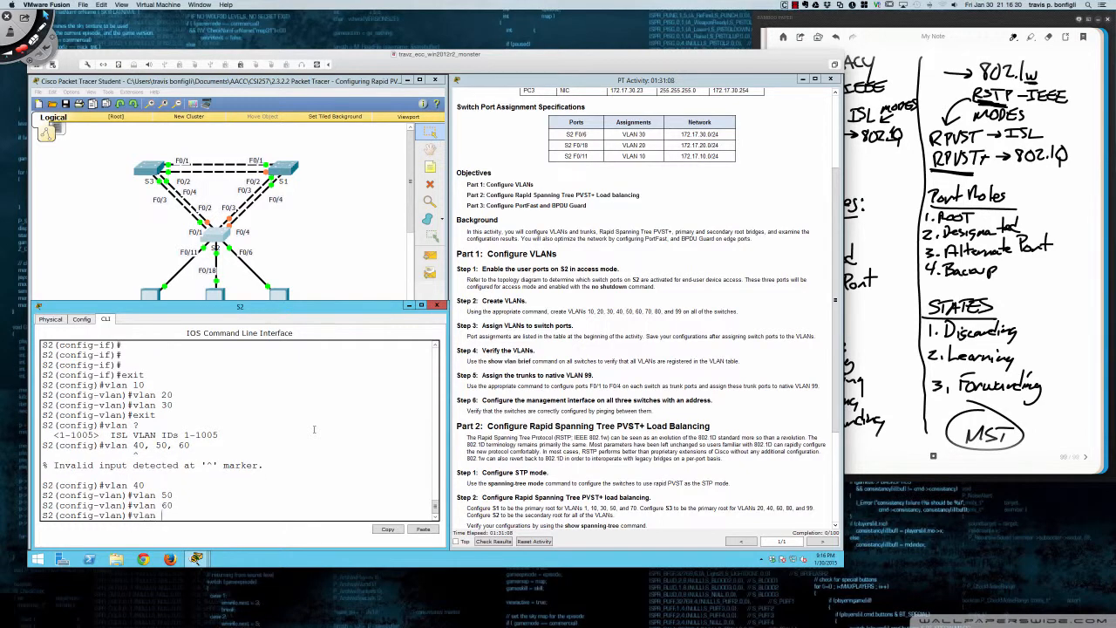
pyautogui.write('70')
pyautogui.press('Return')
pyautogui.write('vlan ')
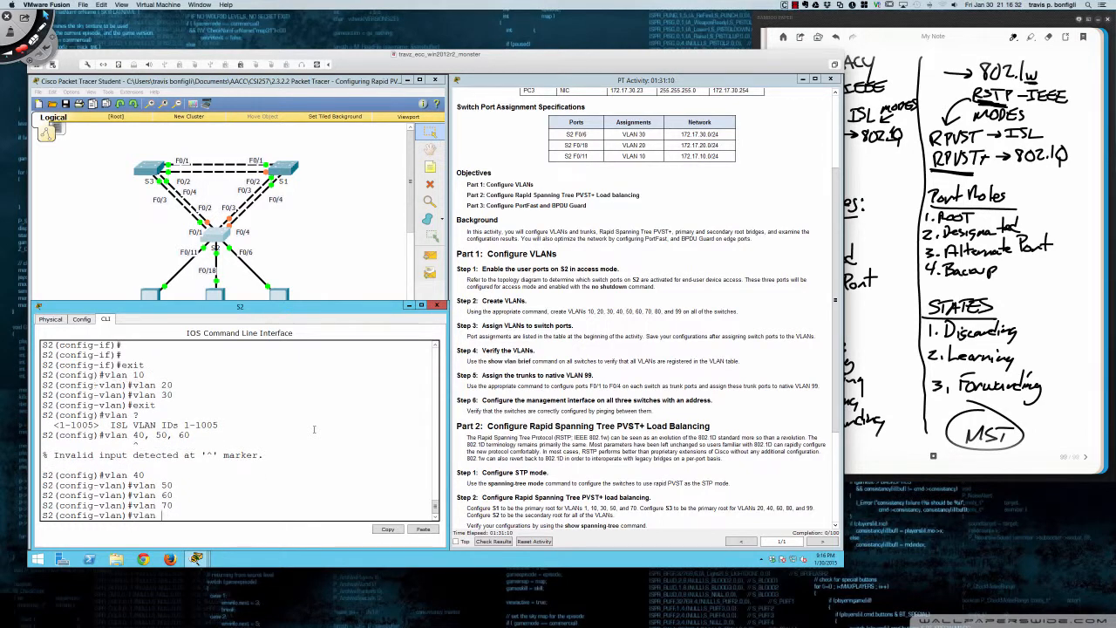
pyautogui.write('80')
pyautogui.press('Return')
pyautogui.write('vlan 9')
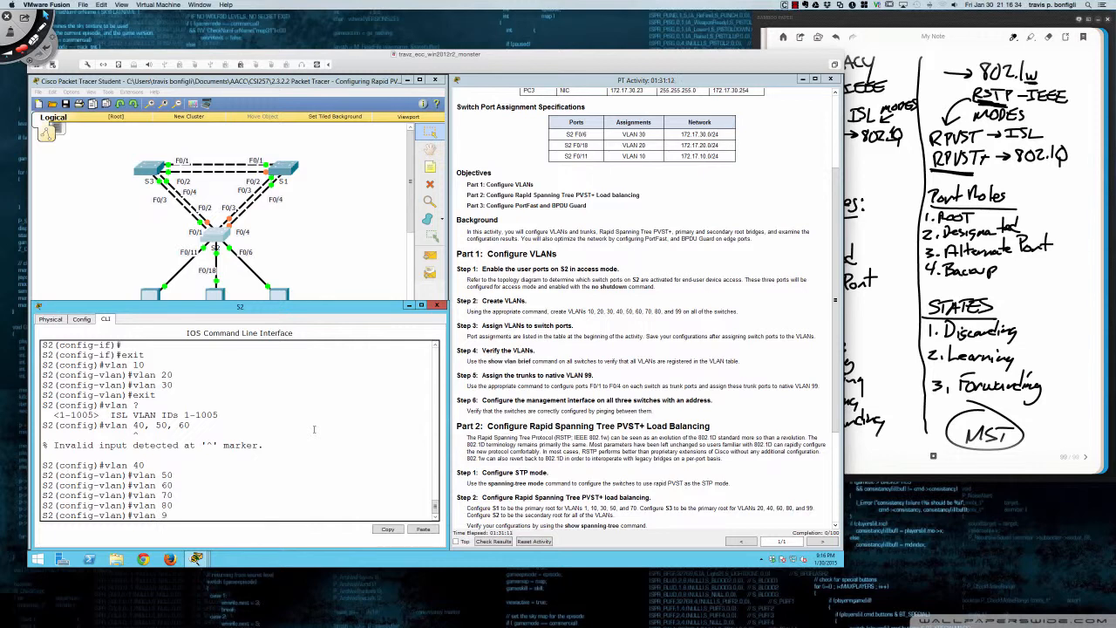
pyautogui.write('9')
pyautogui.press('Return')
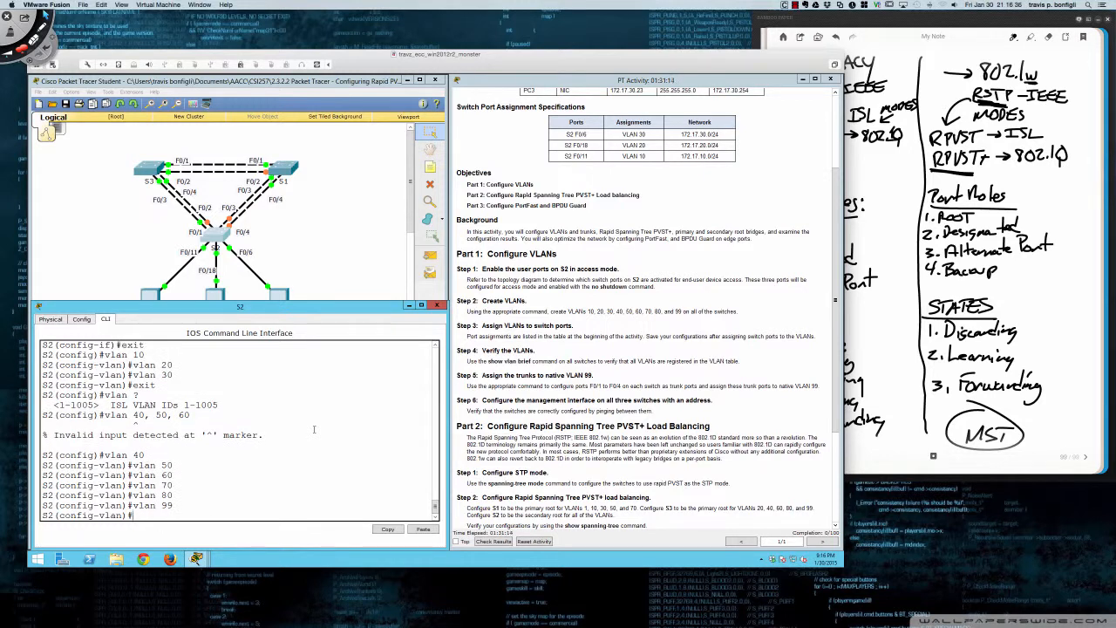
pyautogui.press('Return')
pyautogui.press('Return')
pyautogui.press('Return')
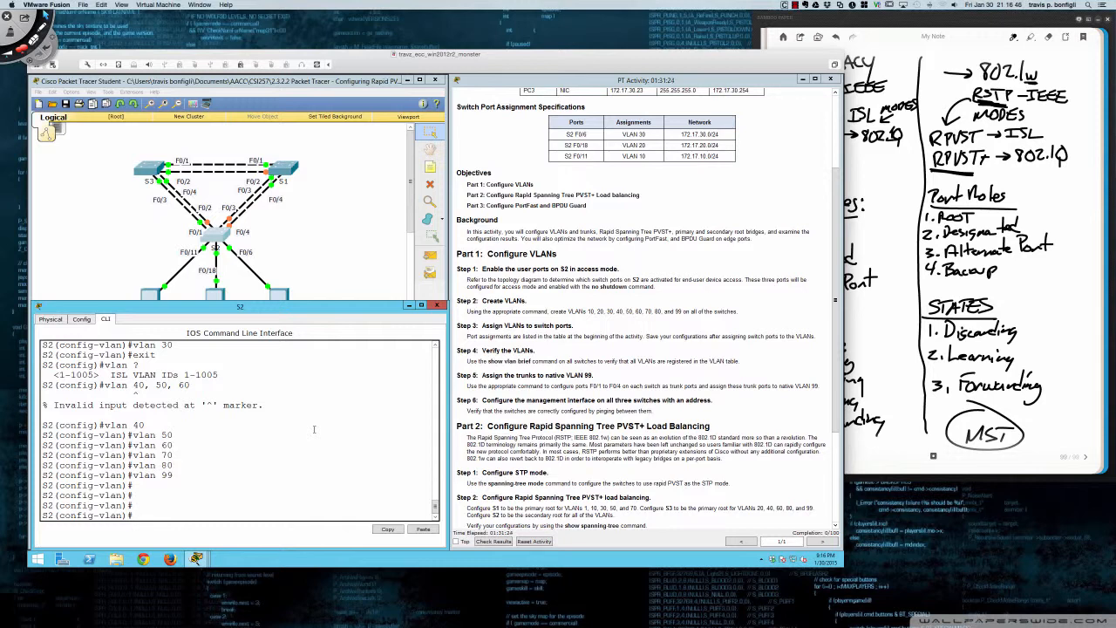
# Check the VLANs and their port assignments on S2 with do sh vlan brief
pyautogui.write('do sh vlan bir')
pyautogui.press('BackSpace')
pyautogui.press('BackSpace')
pyautogui.write('rief')
pyautogui.press('Return')
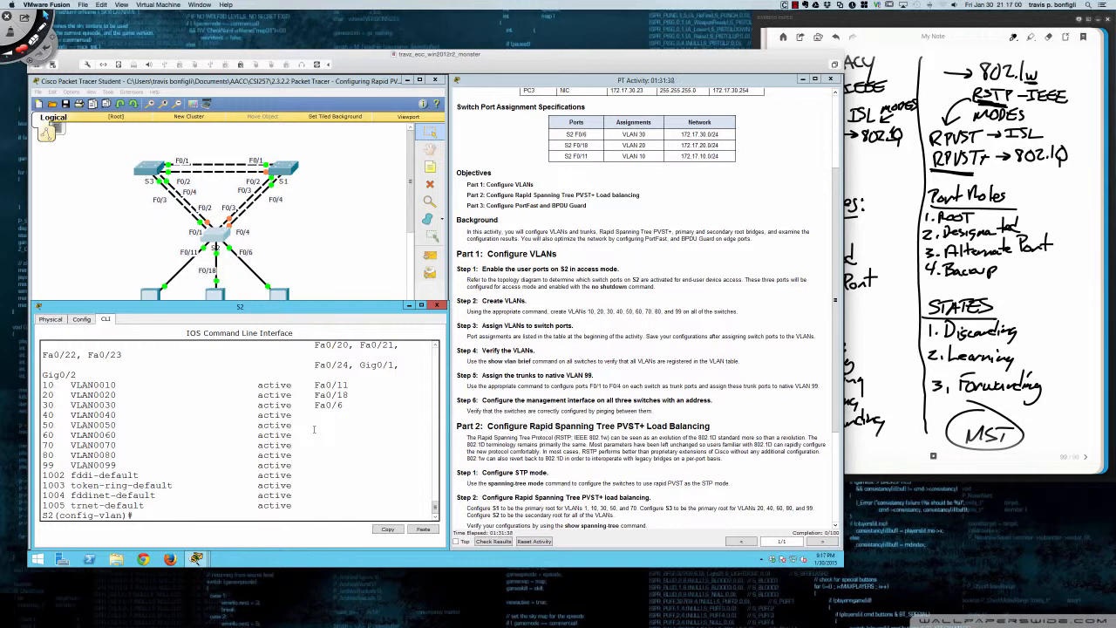
# Select the interface range fa0/1 - 4 on S2 and set those ports to trunk mode with switchport mode trunk
pyautogui.write('q')
pyautogui.press('BackSpace')
pyautogui.write('int ra fa0/1 - 4')
pyautogui.press('Return')
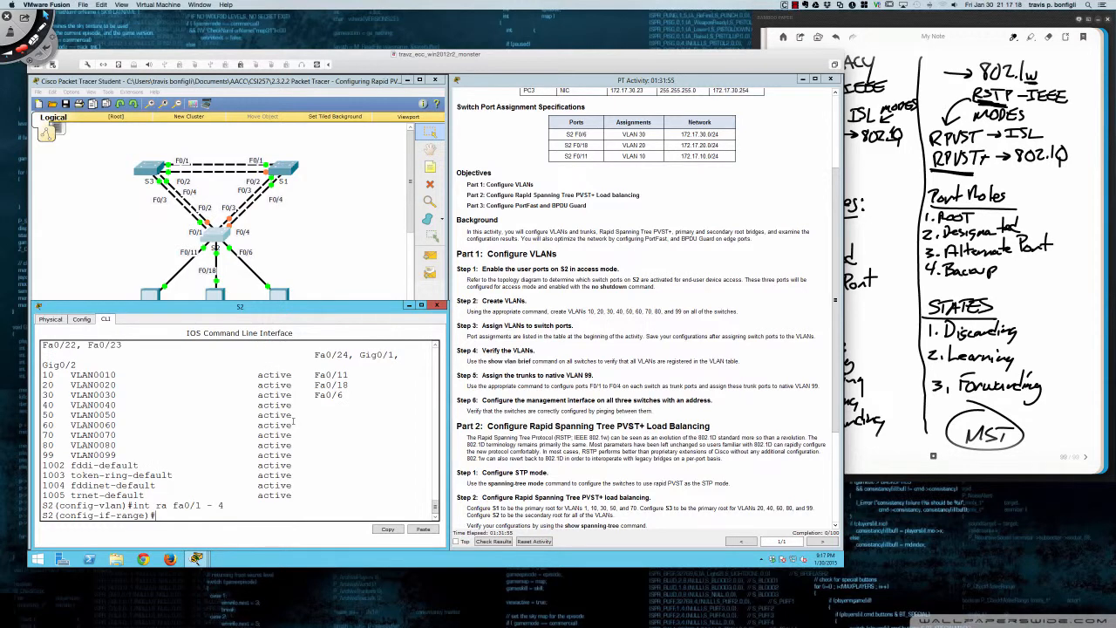
pyautogui.write('swi')
pyautogui.press('Tab')
pyautogui.write('mode tr')
pyautogui.press('Tab')
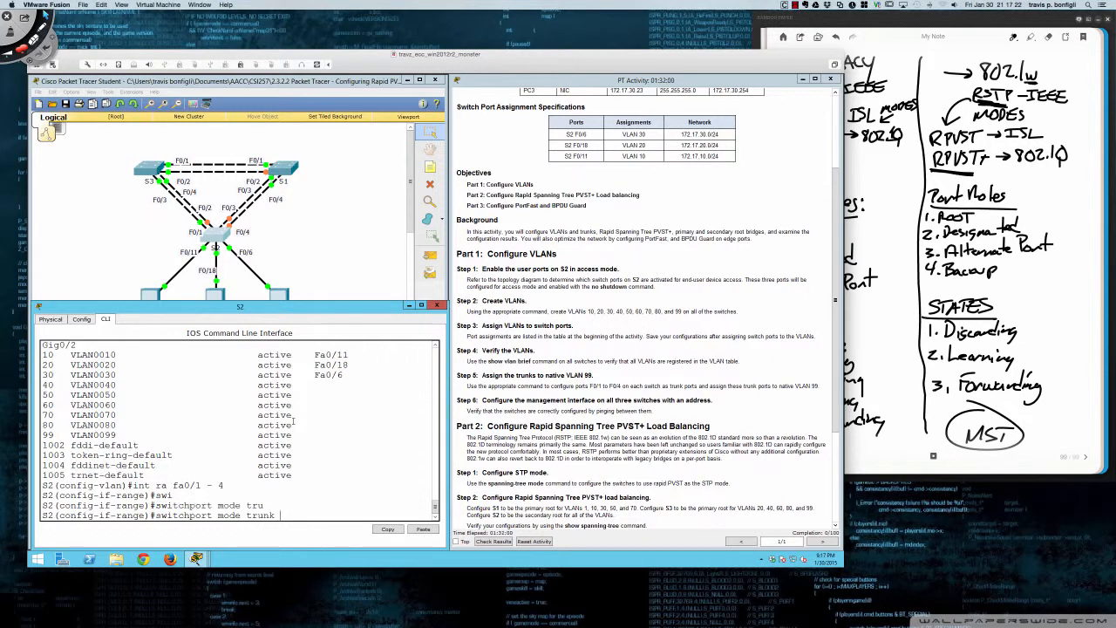
pyautogui.press('Return')
pyautogui.press('Return')
pyautogui.press('Return')
pyautogui.press('Return')
pyautogui.press('Return')
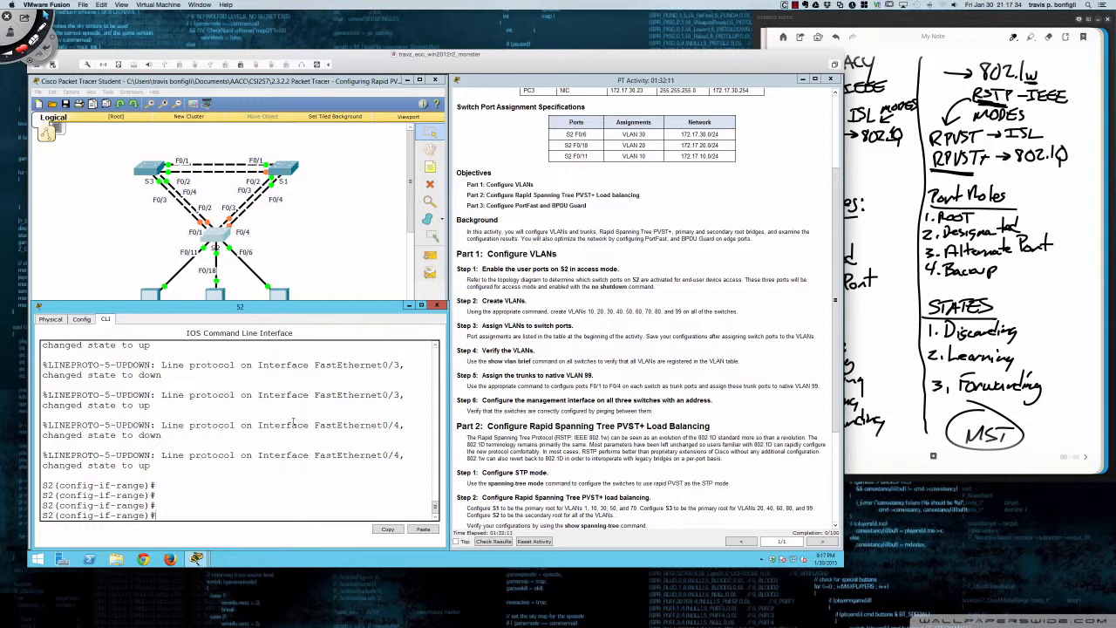
# Assign native VLAN 99 to the selected trunk ports on S2 with switchport trunk native vlan 99
pyautogui.write('swi')
pyautogui.press('Tab')
pyautogui.write('tru')
pyautogui.press('Tab')
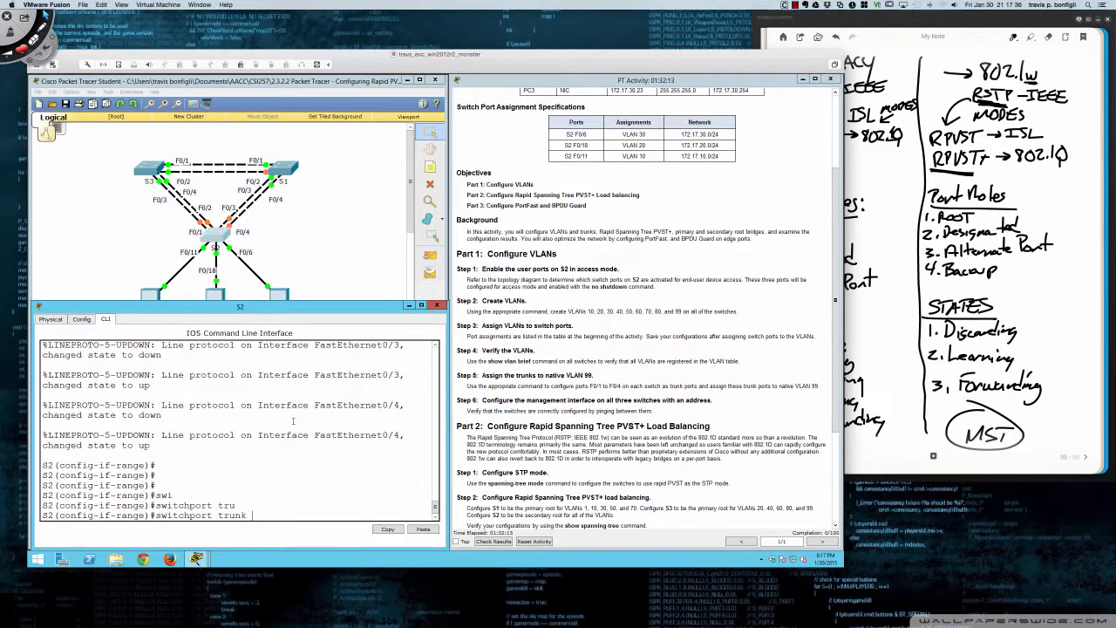
pyautogui.write('nati')
pyautogui.press('Tab')
pyautogui.write('vlan 99')
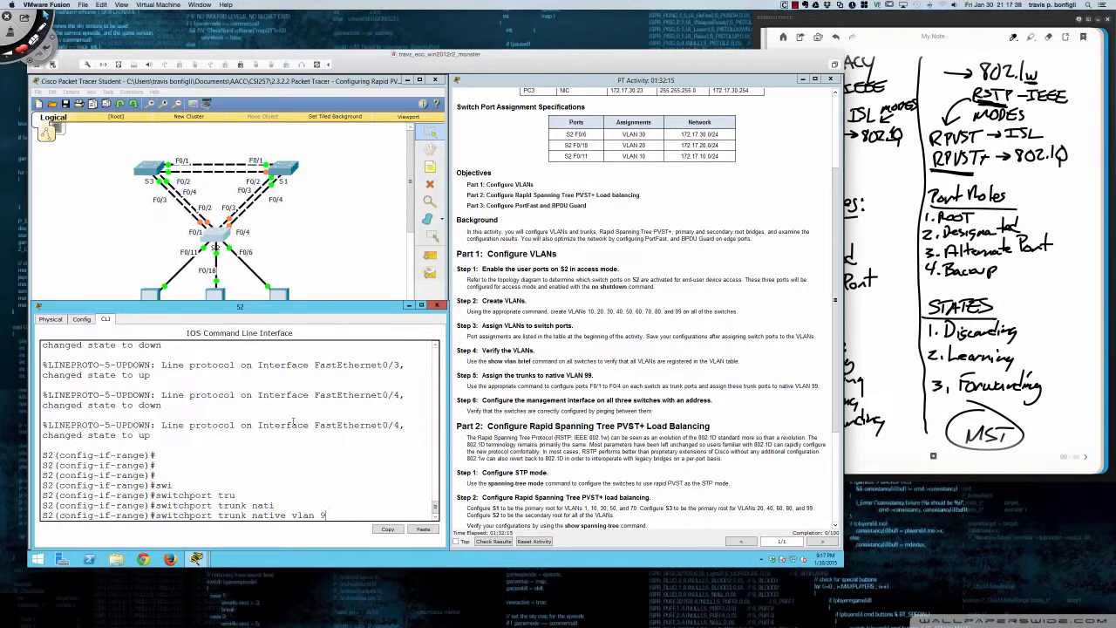
pyautogui.press('Return')
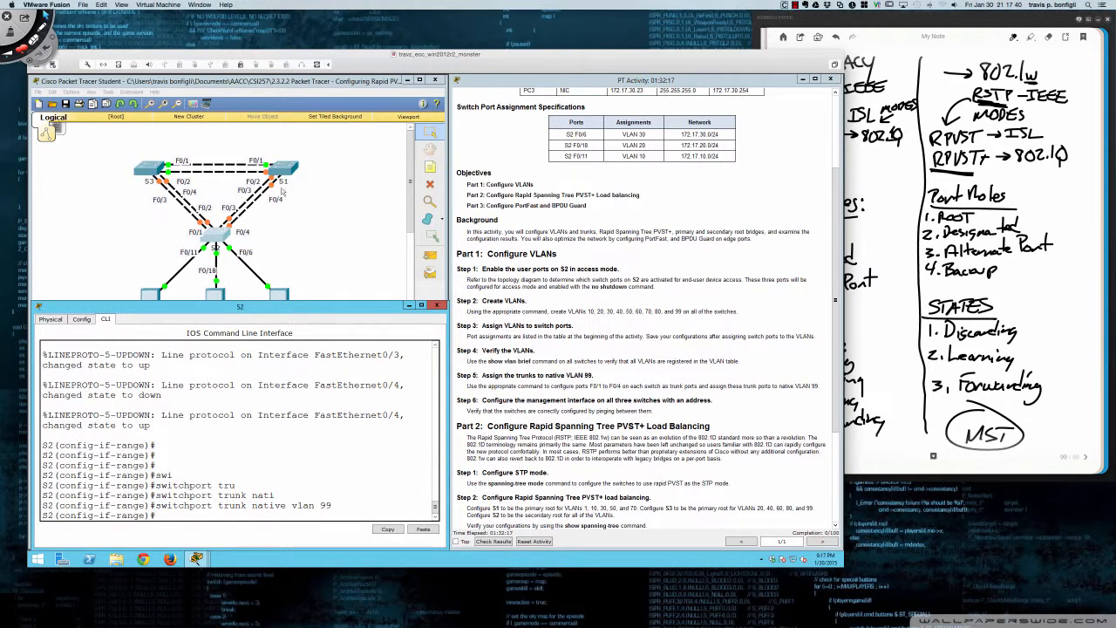
# Open the command line of switch S1 in a device window moved below the topology and widened
pyautogui.click(284, 173)
pyautogui.moveTo(380, 217); pyautogui.dragTo(112, 308)
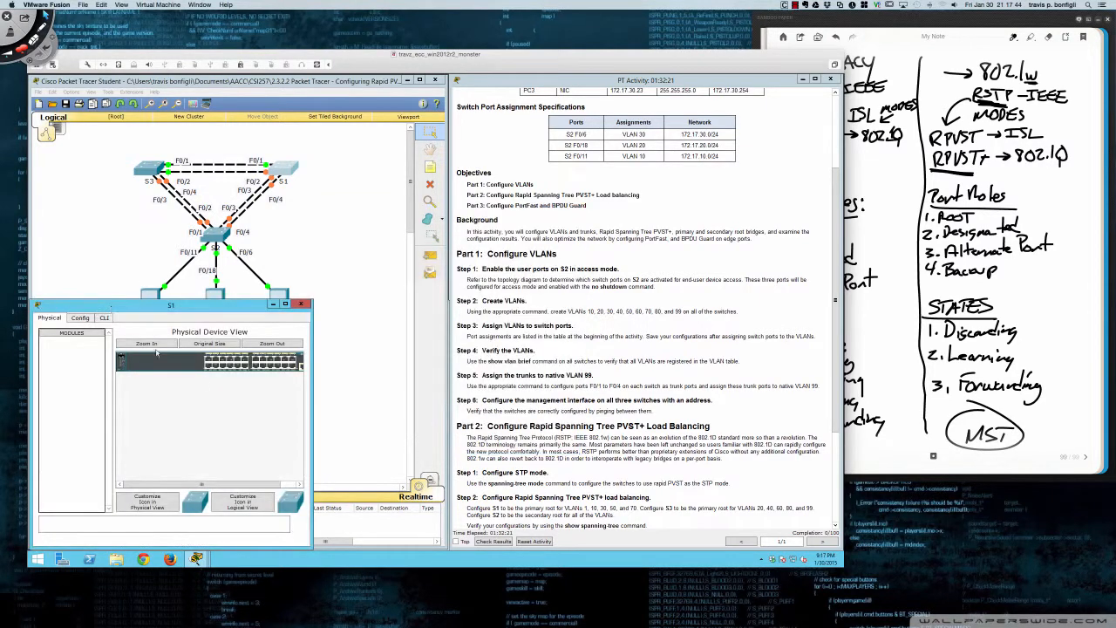
pyautogui.moveTo(309, 396); pyautogui.dragTo(449, 392)
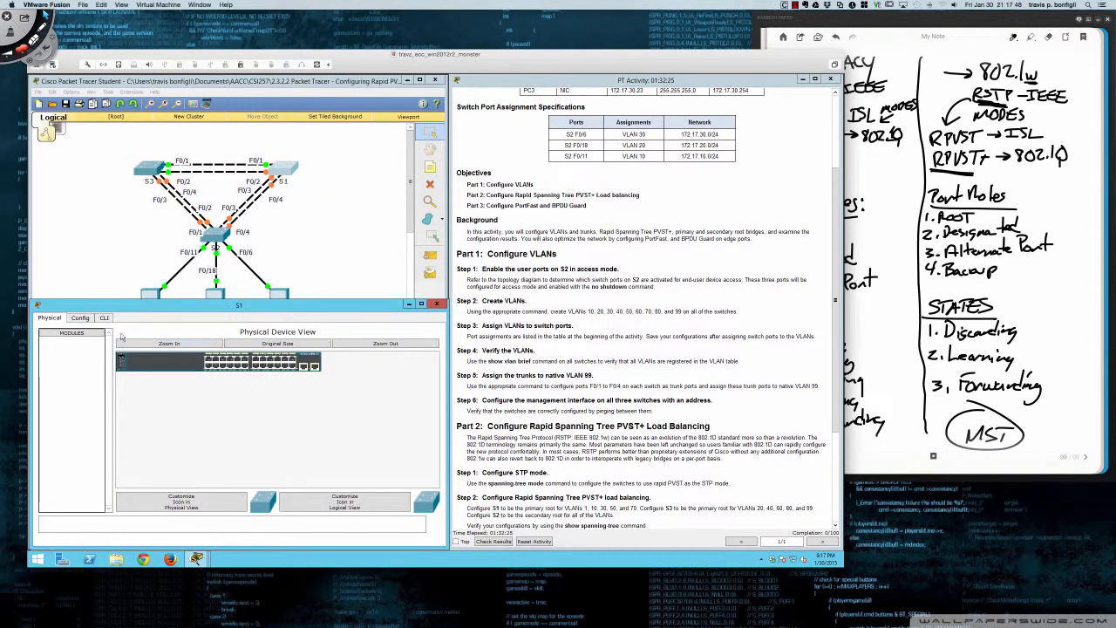
pyautogui.click(105, 319)
pyautogui.press('Return')
pyautogui.press('Return')
pyautogui.press('Return')
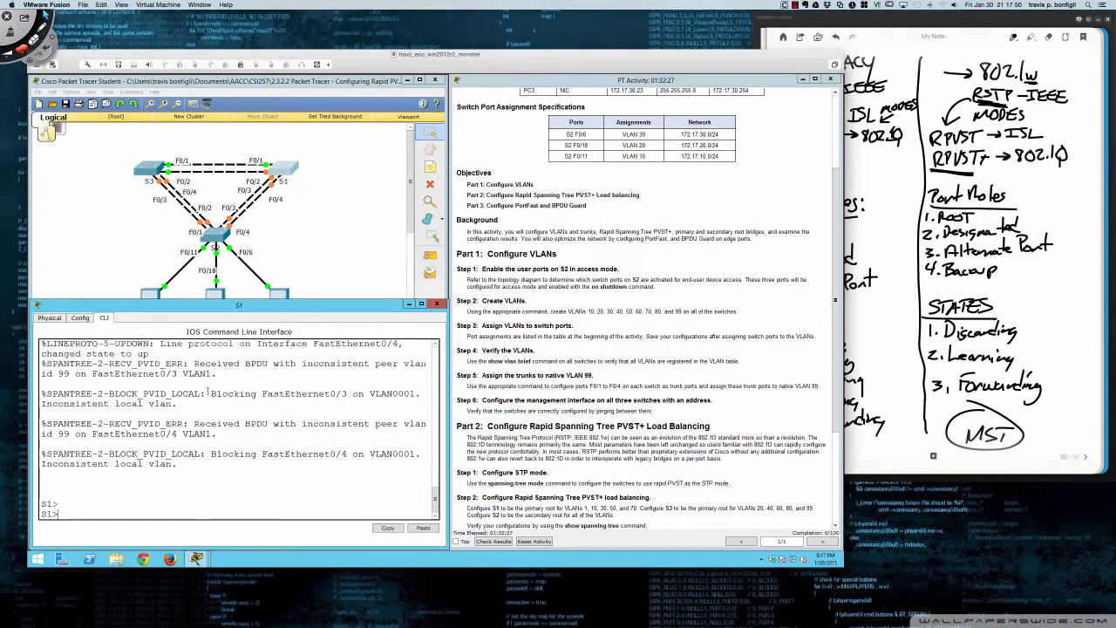
# Enter privileged mode on S1 with en and global configuration mode with conf t
pyautogui.write('e')
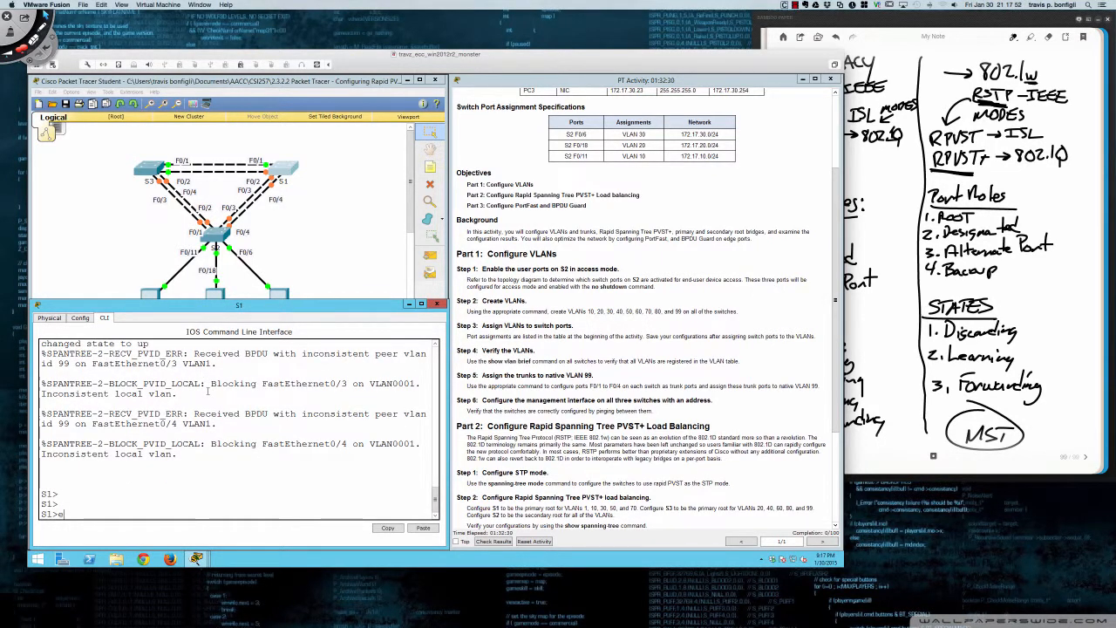
pyautogui.write('n')
pyautogui.press('Return')
pyautogui.write('conf t')
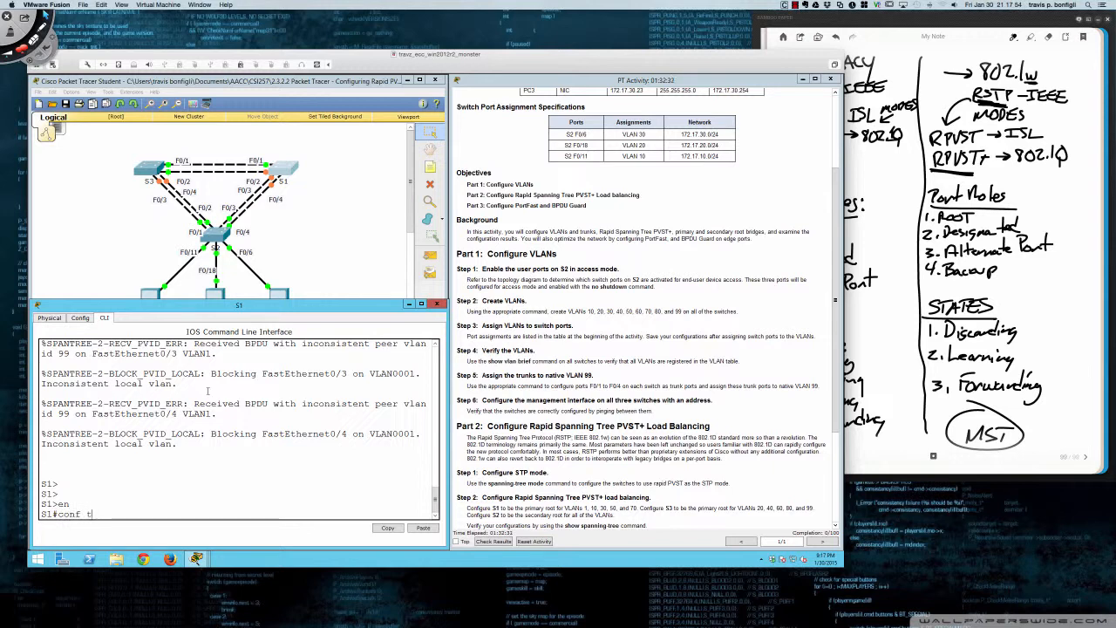
pyautogui.press('Return')
# Select the interface range fa0/1 -4 on S1 and set those ports to trunk mode
pyautogui.write('int r')
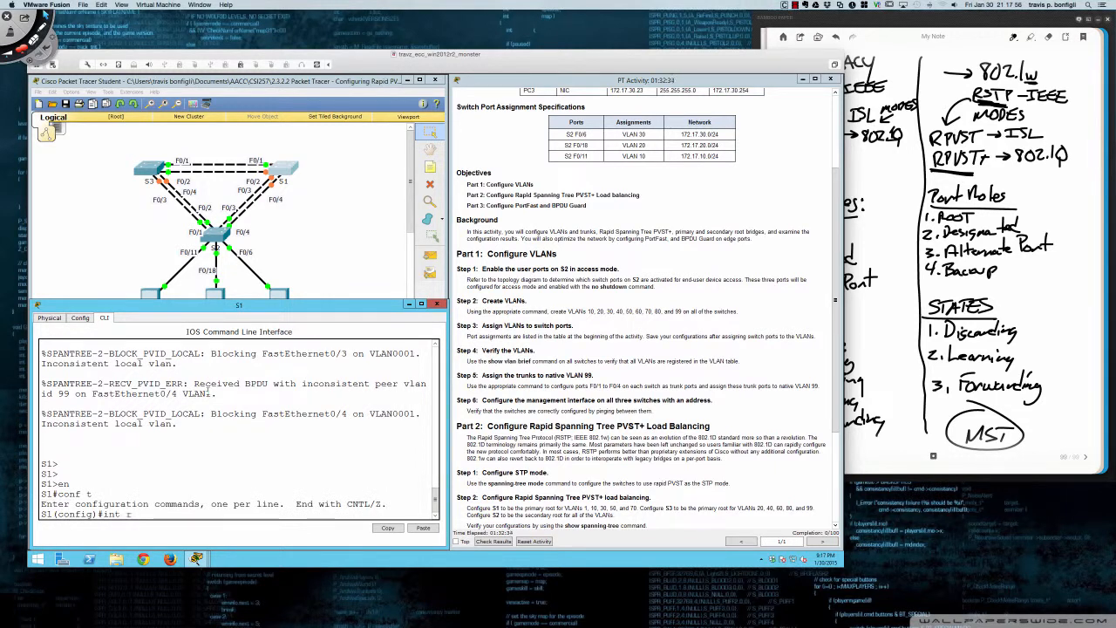
pyautogui.write('a fa0/1 -4')
pyautogui.press('Return')
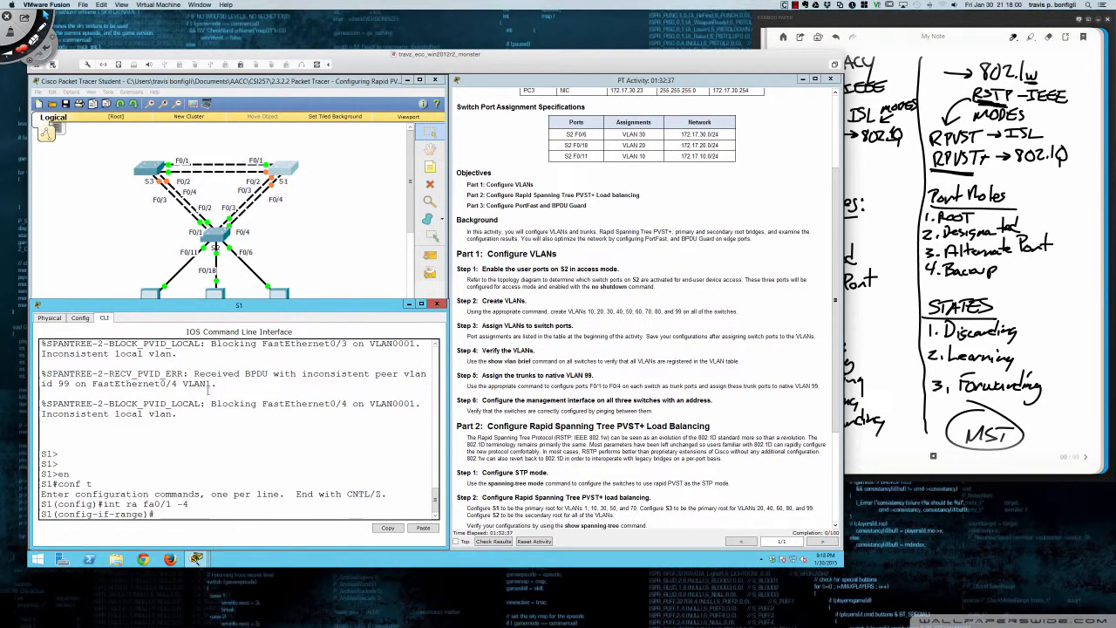
pyautogui.write('swi')
pyautogui.press('Tab')
pyautogui.write('mode tru')
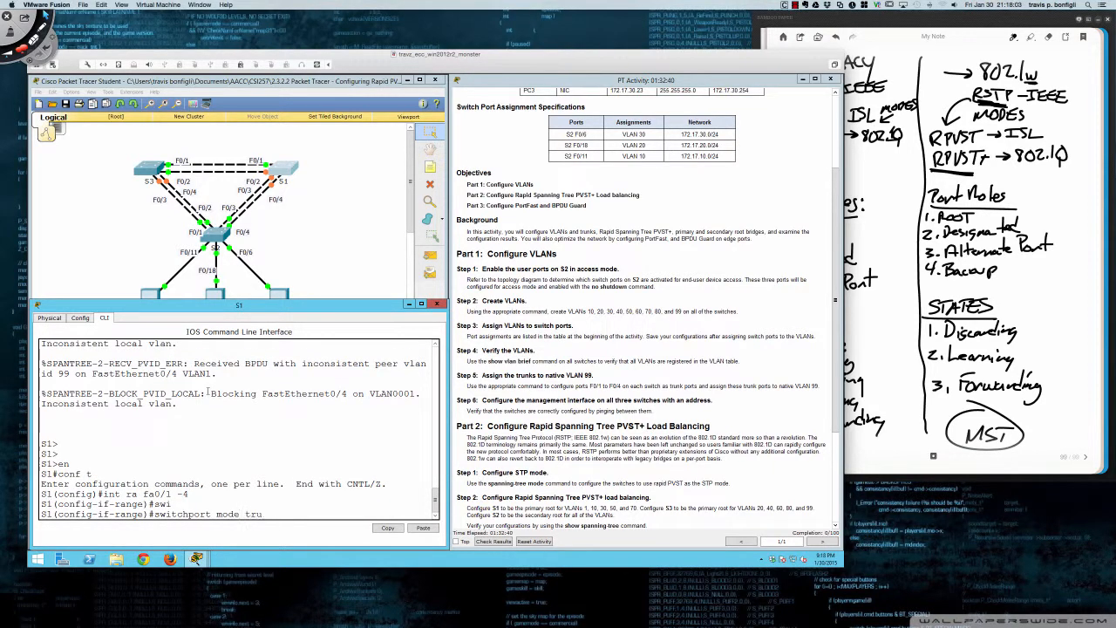
pyautogui.press('Return')
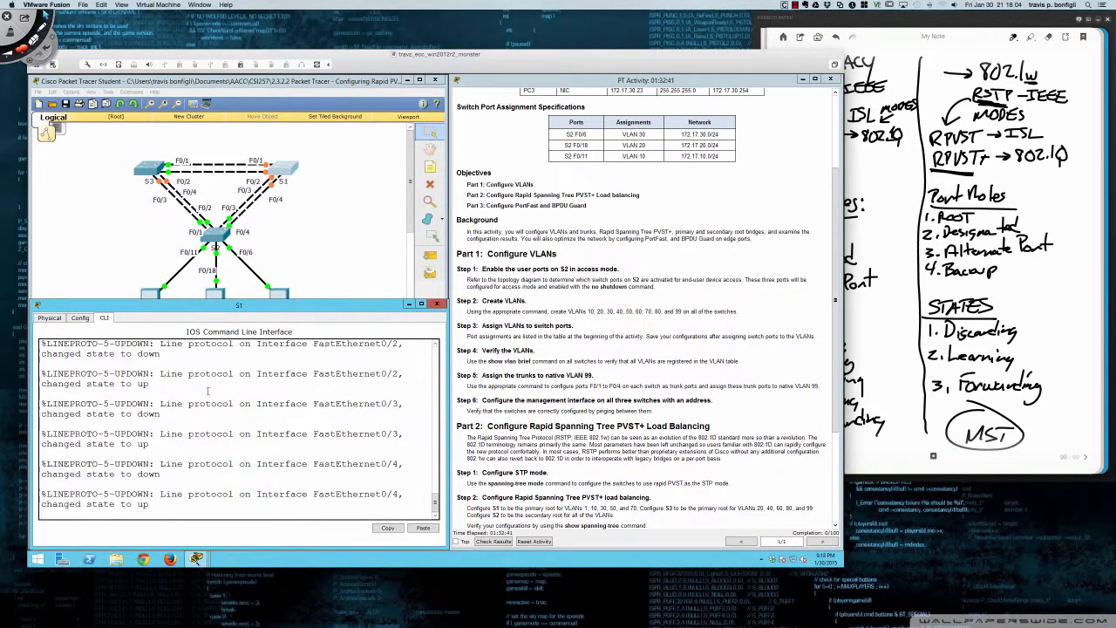
pyautogui.press('Return')
# Assign native VLAN 99 to trunk ports fa0/1 -4 on S1 with switchport trunk native vlan 99
pyautogui.write('swi')
pyautogui.press('Tab')
pyautogui.write('trunk')
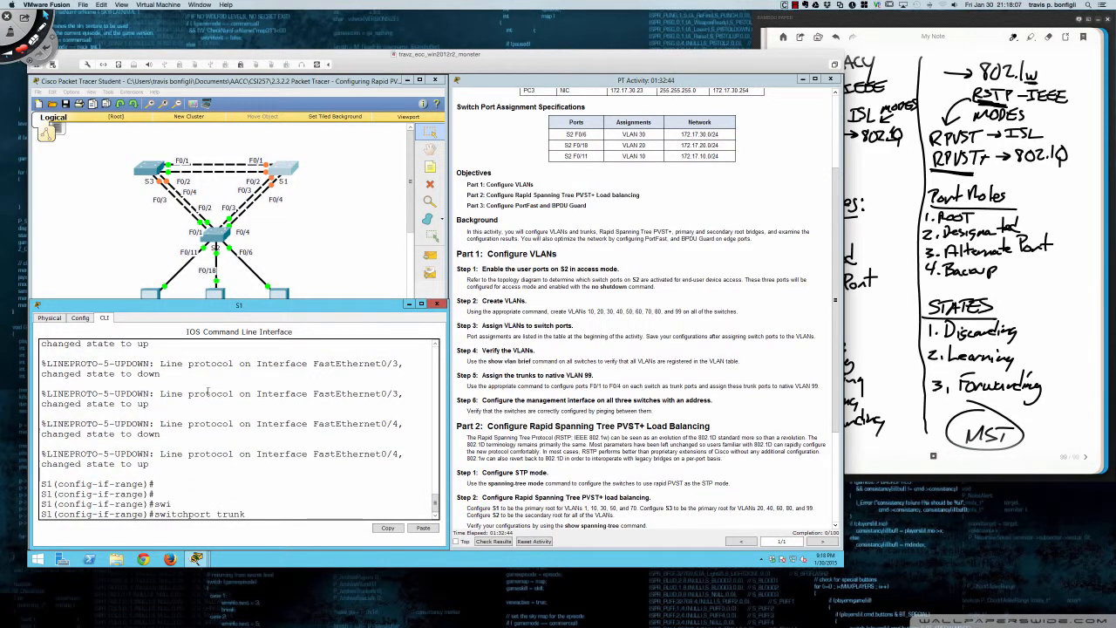
pyautogui.press('Tab')
pyautogui.write('nati')
pyautogui.press('Tab')
pyautogui.write('vl')
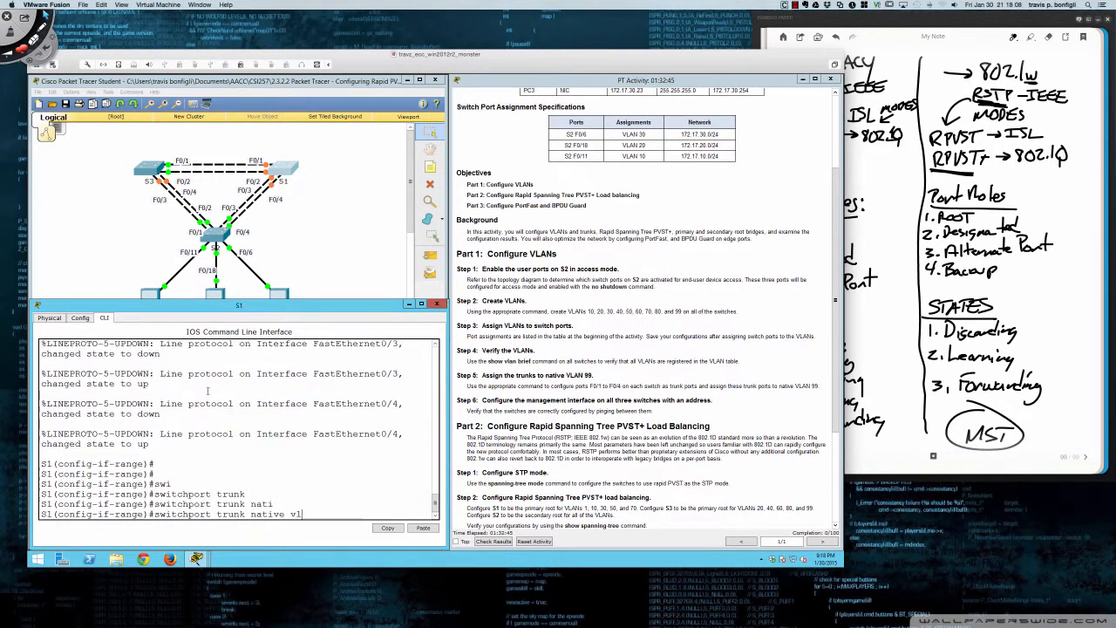
pyautogui.write('an 99')
pyautogui.press('Return')
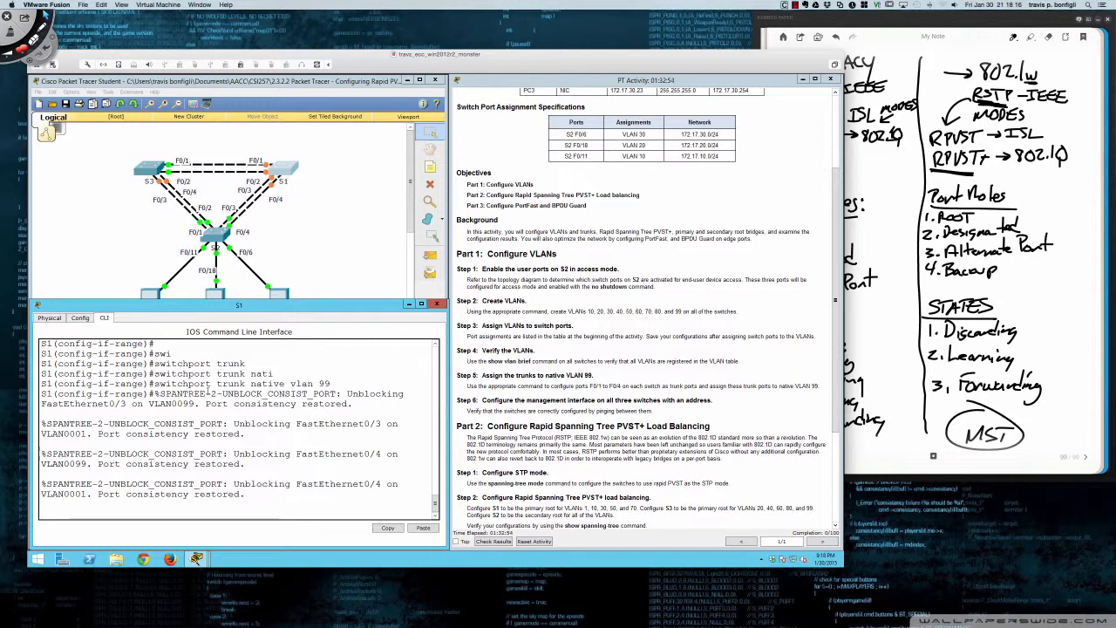
# Enable the selected trunk ports on S1 with no shut
pyautogui.press('Return')
pyautogui.press('Return')
pyautogui.press('Return')
pyautogui.press('Return')
pyautogui.press('Return')
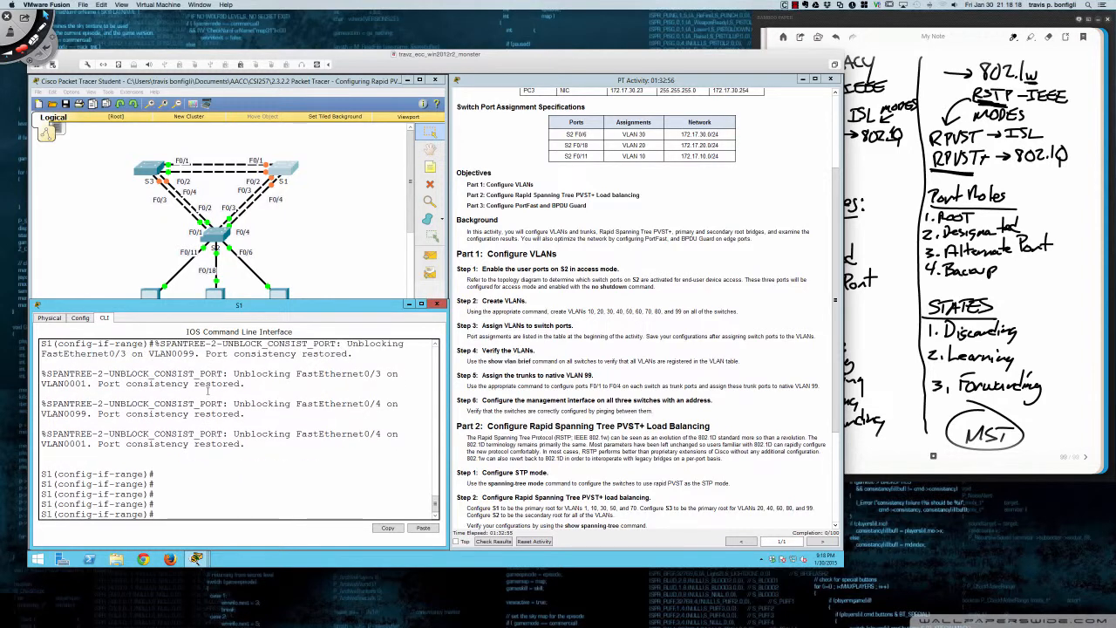
pyautogui.write('no shut')
pyautogui.press('Return')
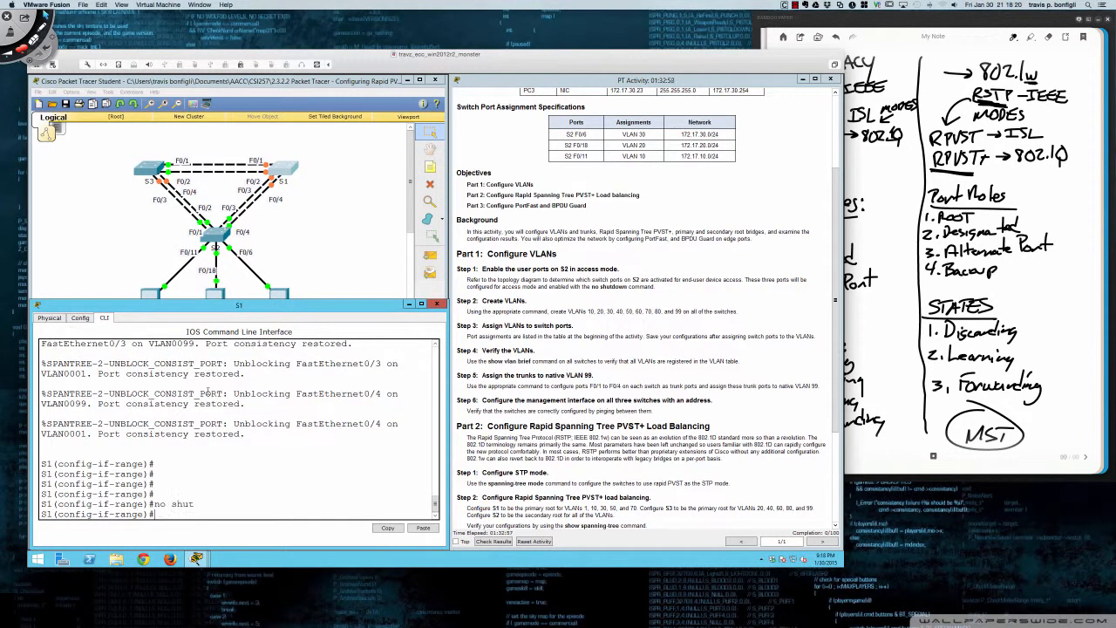
pyautogui.press('Return')
pyautogui.press('Return')
pyautogui.press('Return')
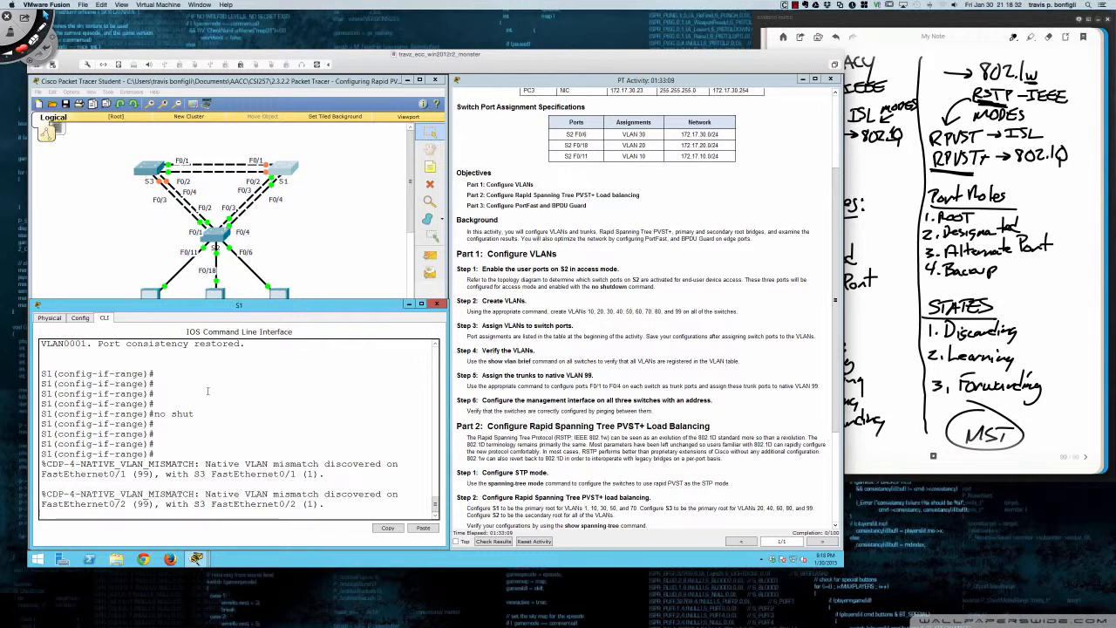
# Create VLANs 10, 20 and 30 on S1 with a separate vlan command for each
pyautogui.press('Return')
pyautogui.write('vlan 10')
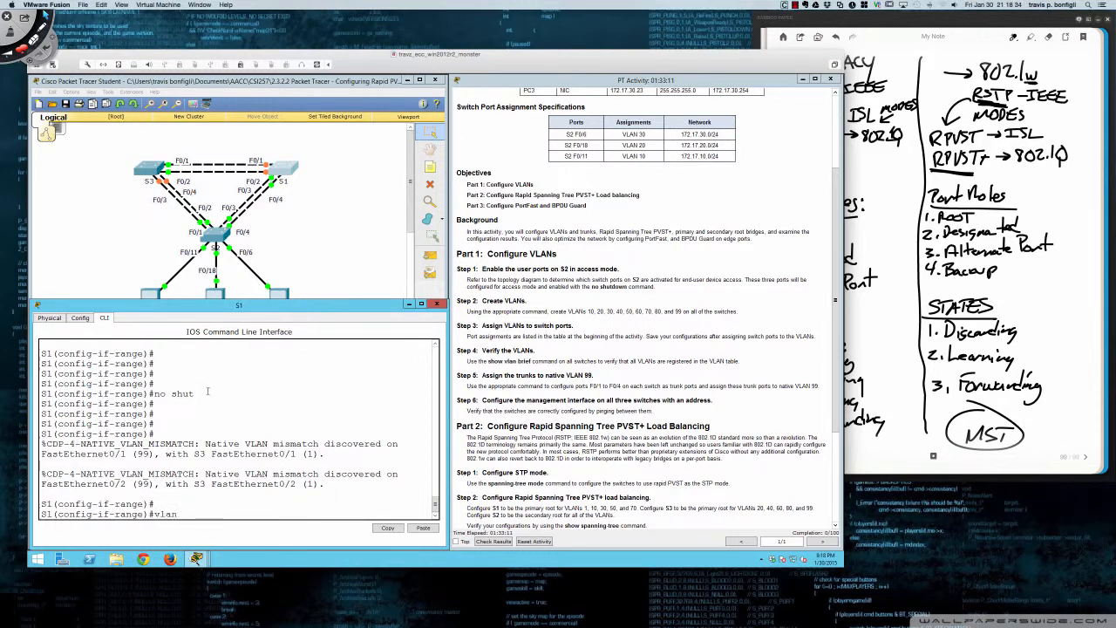
pyautogui.press('Return')
pyautogui.write('vlan 20')
pyautogui.press('Return')
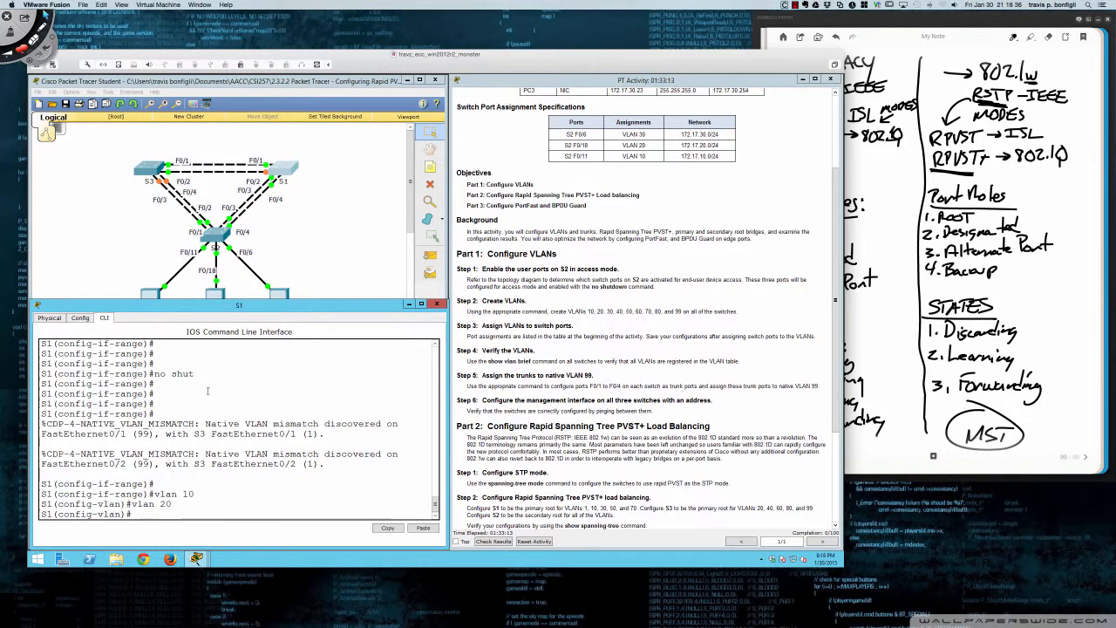
pyautogui.write('vlan 30')
pyautogui.press('Return')
# Create VLANs 40, 50 and 60 on S1 with a separate vlan command for each
pyautogui.write('vlan 40')
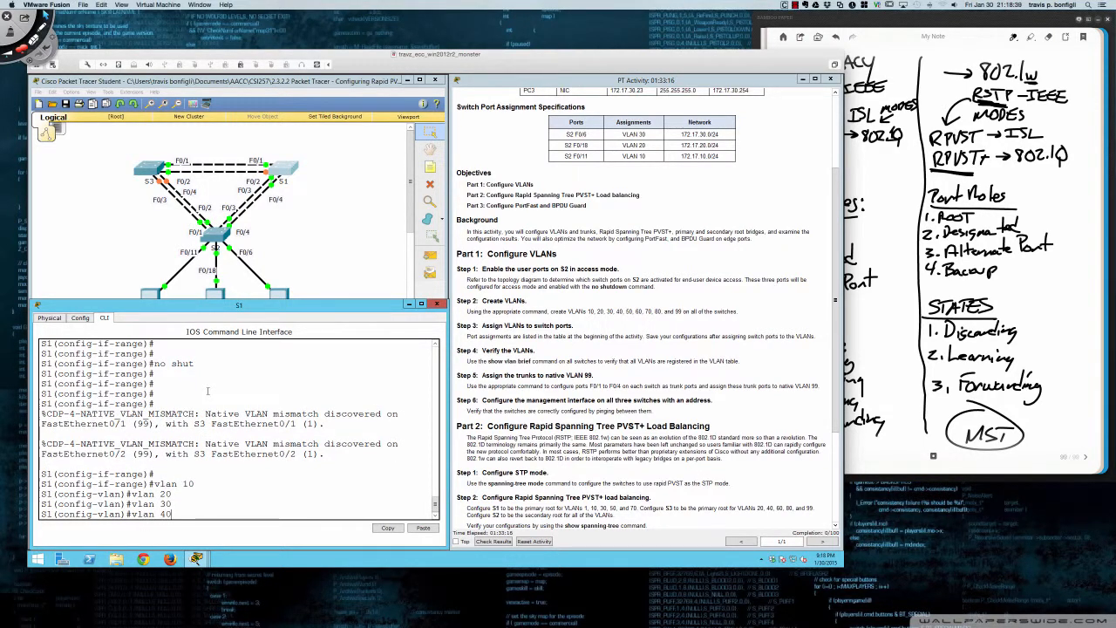
pyautogui.press('Return')
pyautogui.write('vlan 5')
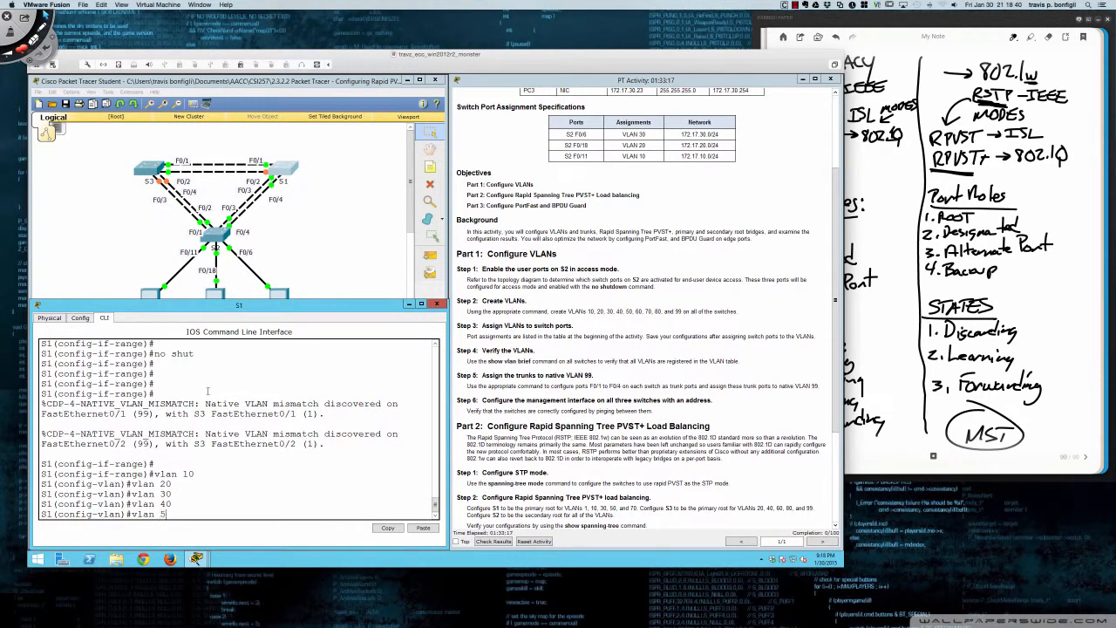
pyautogui.write('0')
pyautogui.press('Return')
pyautogui.write('vlan)#vlan')
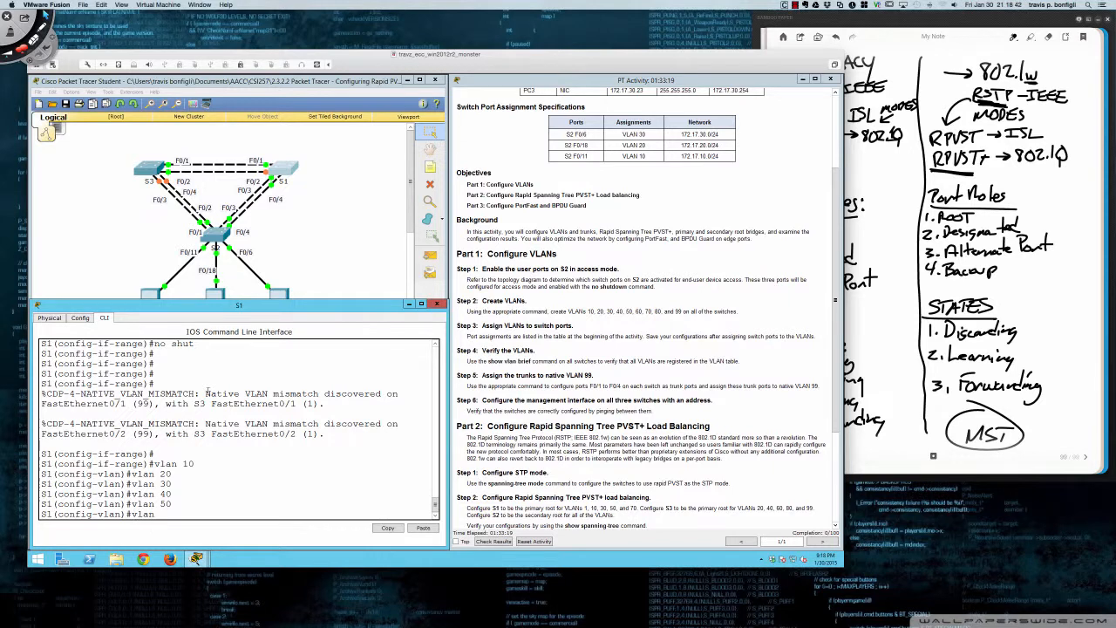
pyautogui.write('609')
pyautogui.press('Return')
# Create VLANs 70, 80 and 99 on S1 with a separate vlan command for each
pyautogui.write('vlan)#vlan')
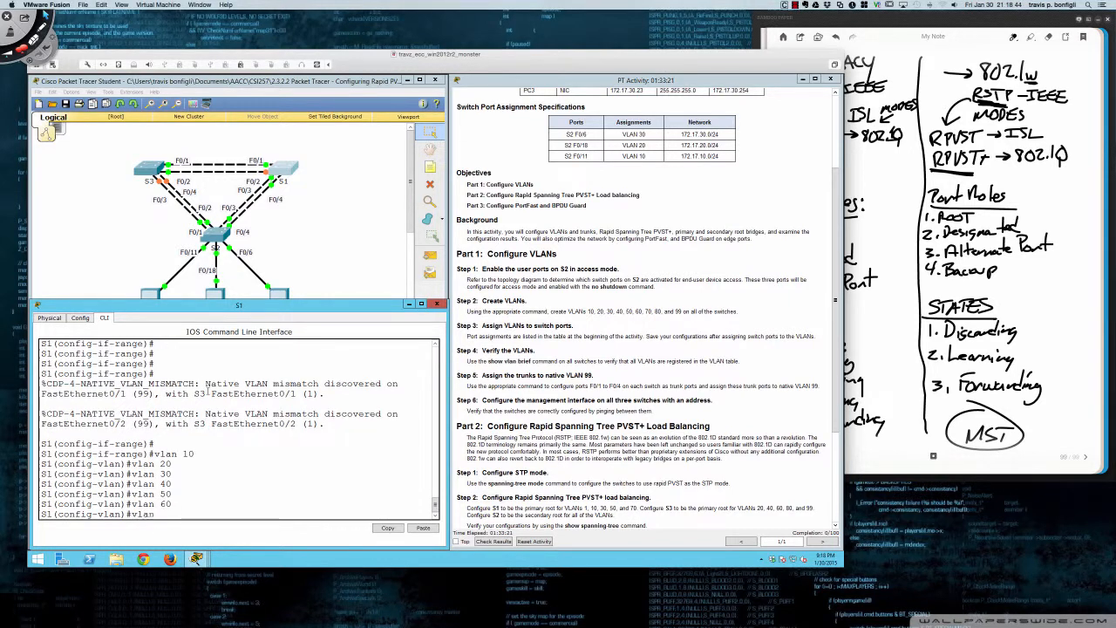
pyautogui.write(' 70')
pyautogui.press('Return')
pyautogui.write('vlan ')
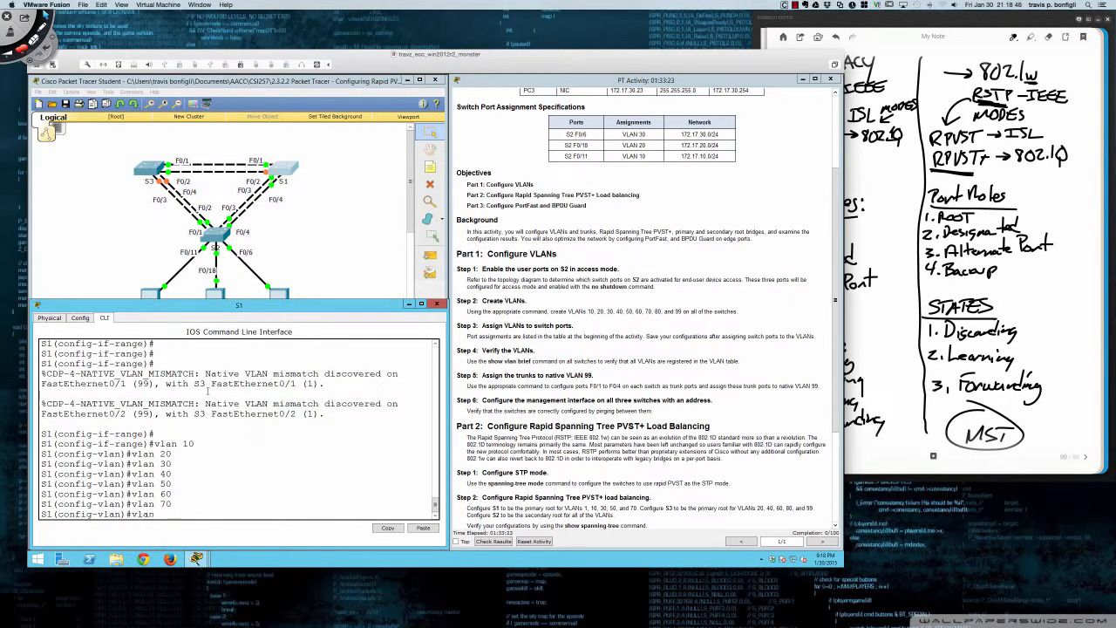
pyautogui.write('80')
pyautogui.press('Return')
pyautogui.write('vlan)#vlan')
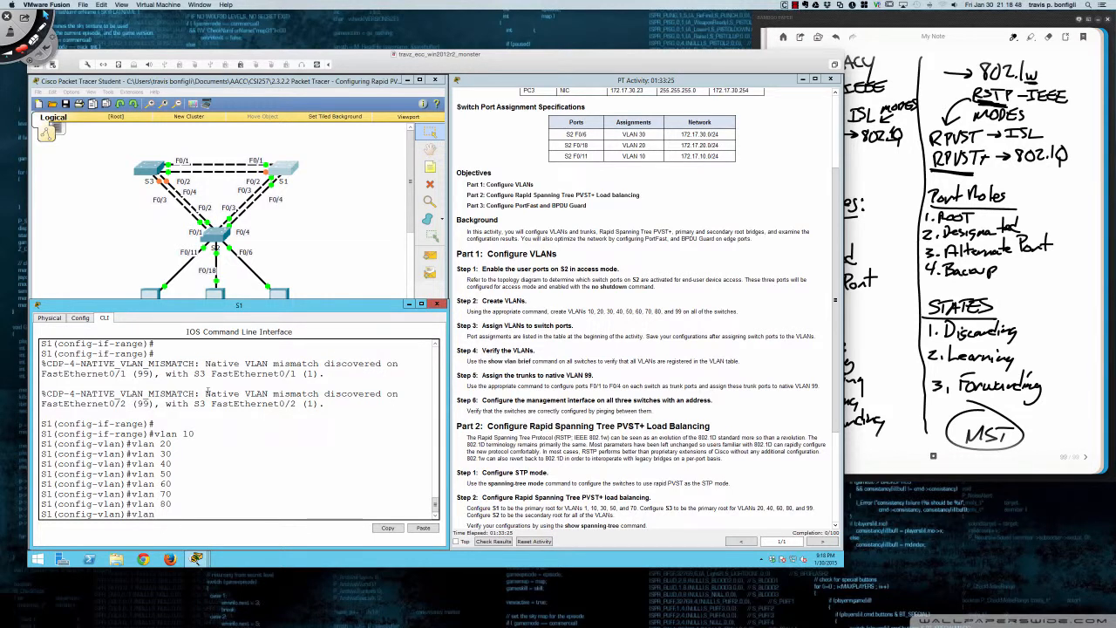
pyautogui.write(' 99')
pyautogui.press('Return')
pyautogui.press('Return')
pyautogui.press('Return')
pyautogui.press('Return')
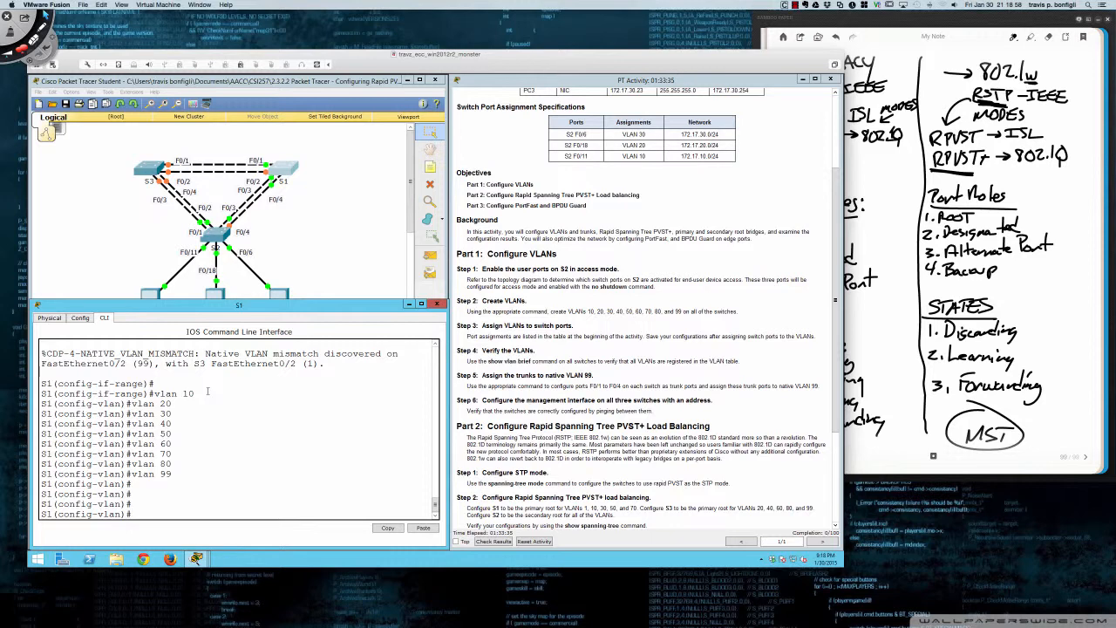
# Open the command line of switch S3 in a device window moved below the topology and widened
pyautogui.click(146, 169)
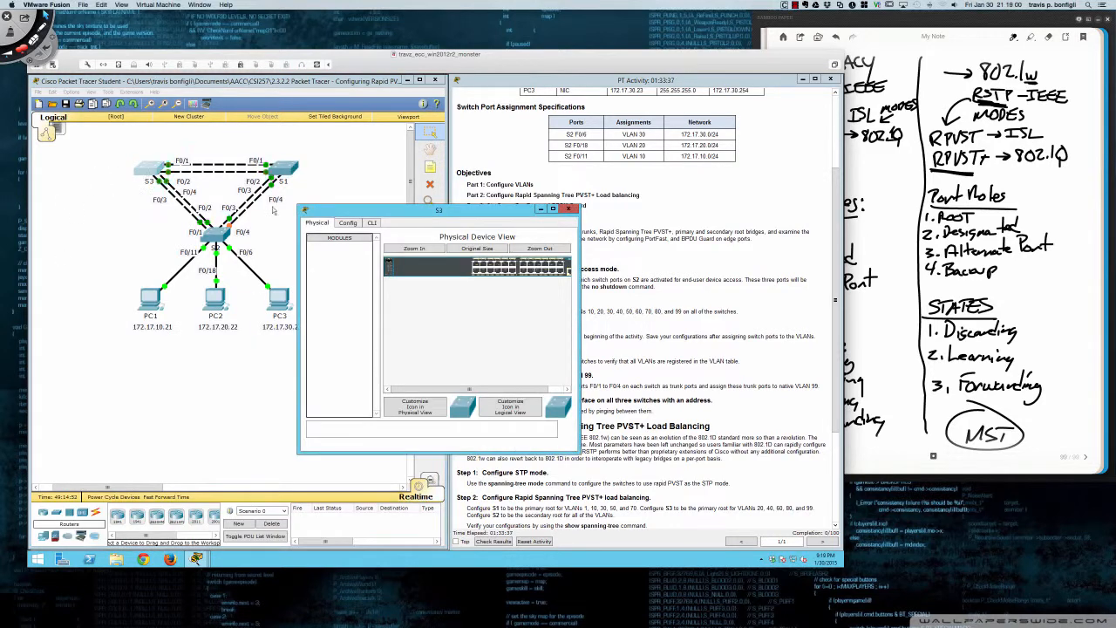
pyautogui.moveTo(380, 212); pyautogui.dragTo(110, 308)
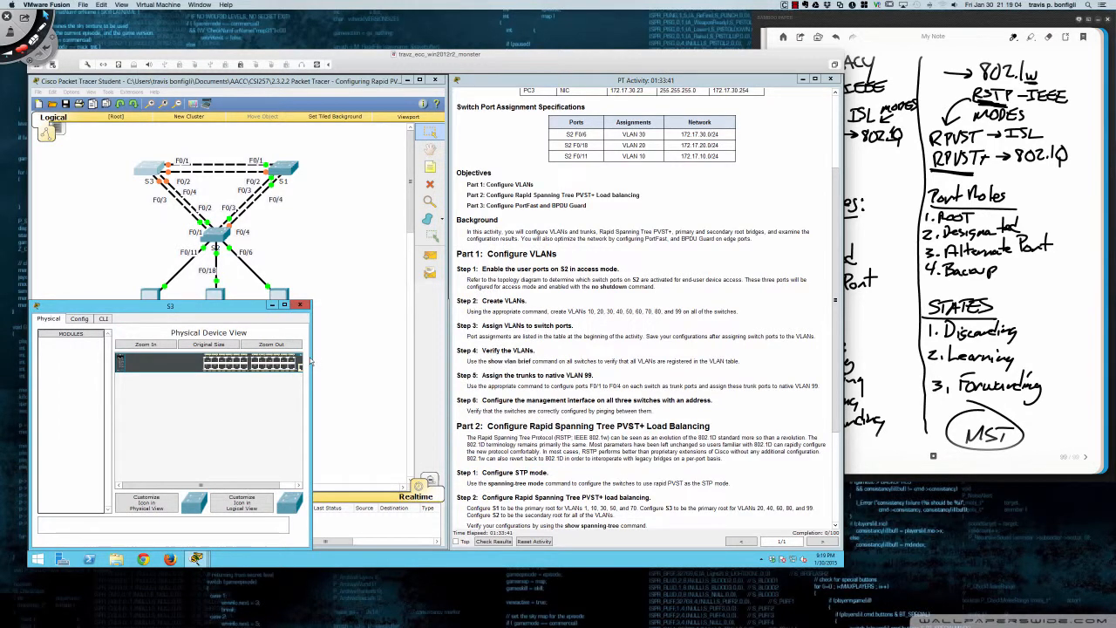
pyautogui.moveTo(309, 362); pyautogui.dragTo(448, 356)
pyautogui.click(104, 319)
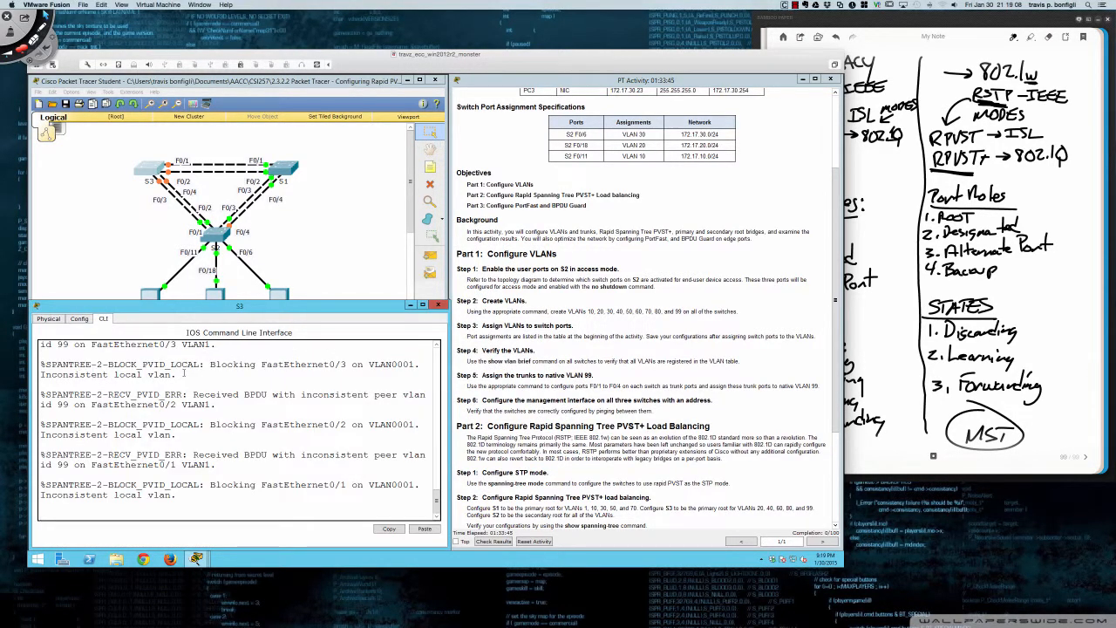
pyautogui.press('Return')
pyautogui.press('Return')
pyautogui.press('Return')
# Enter privileged mode on S3 with en and global configuration mode with conf t
pyautogui.write('en')
pyautogui.press('Return')
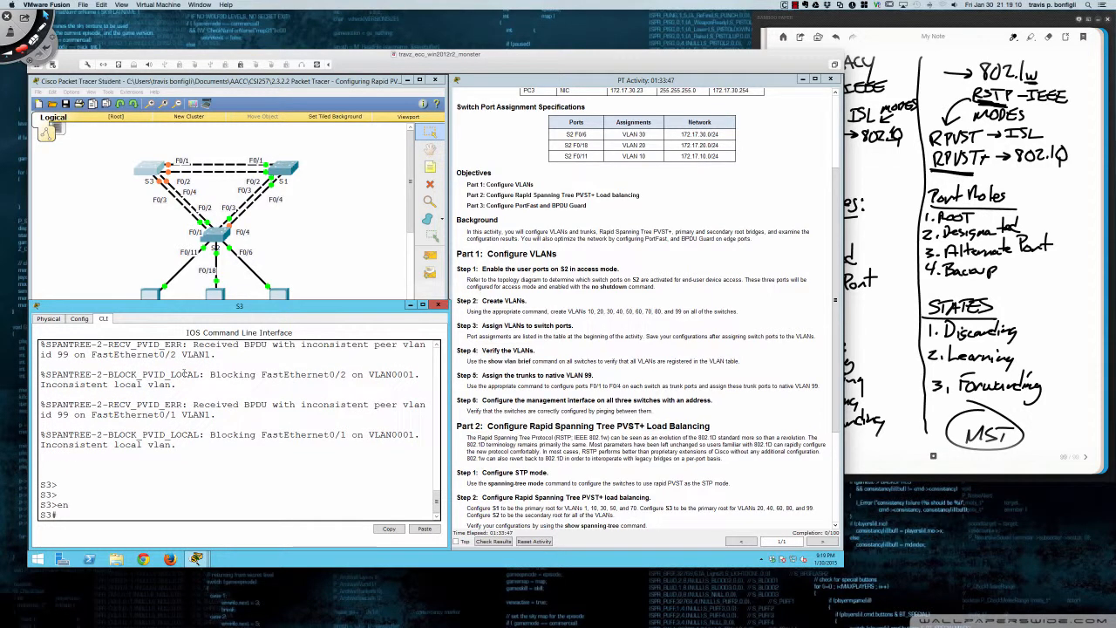
pyautogui.write('conf t')
pyautogui.press('Return')
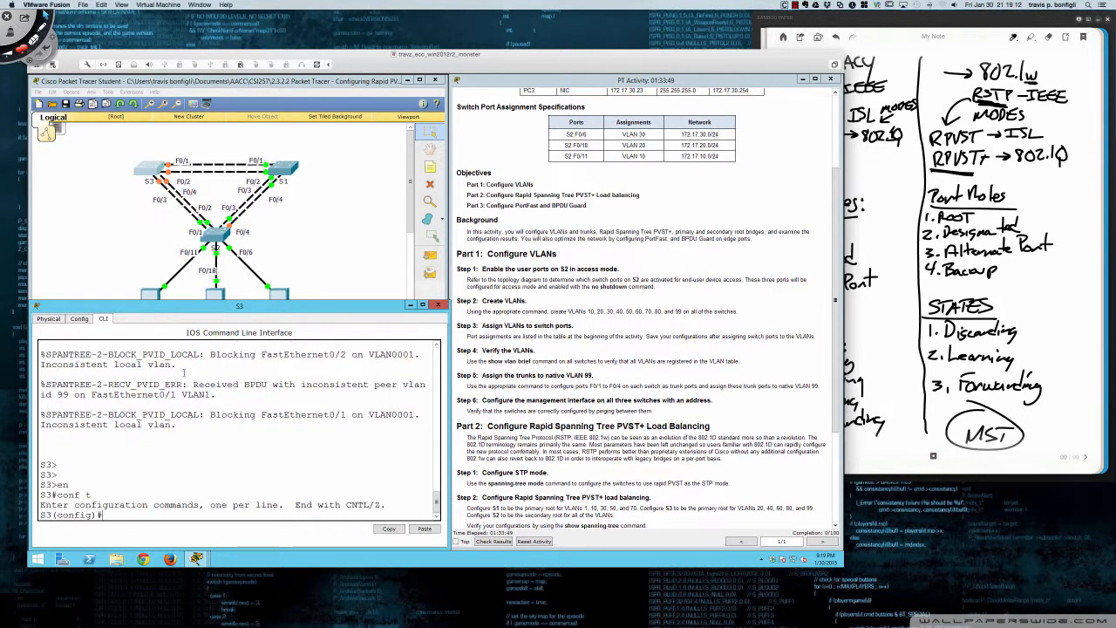
# Select the interface range fa0/1 - 4 on S3 and set those ports to trunk mode
pyautogui.write('int ra fa0/1 - 4')
pyautogui.press('Return')
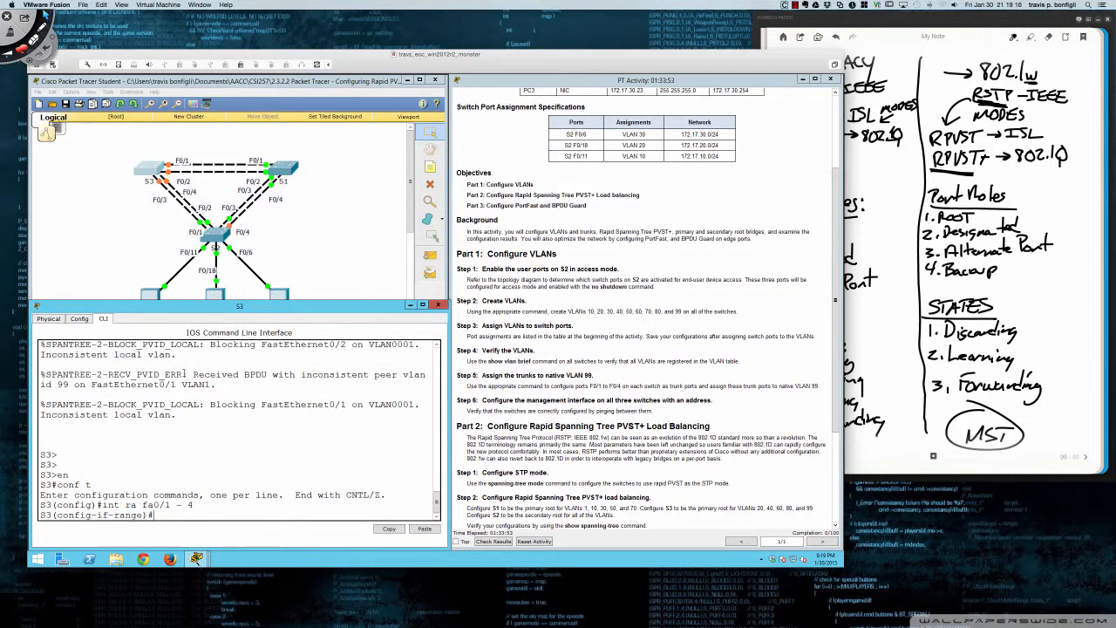
pyautogui.write('swi')
pyautogui.press('Tab')
pyautogui.write('mode access')
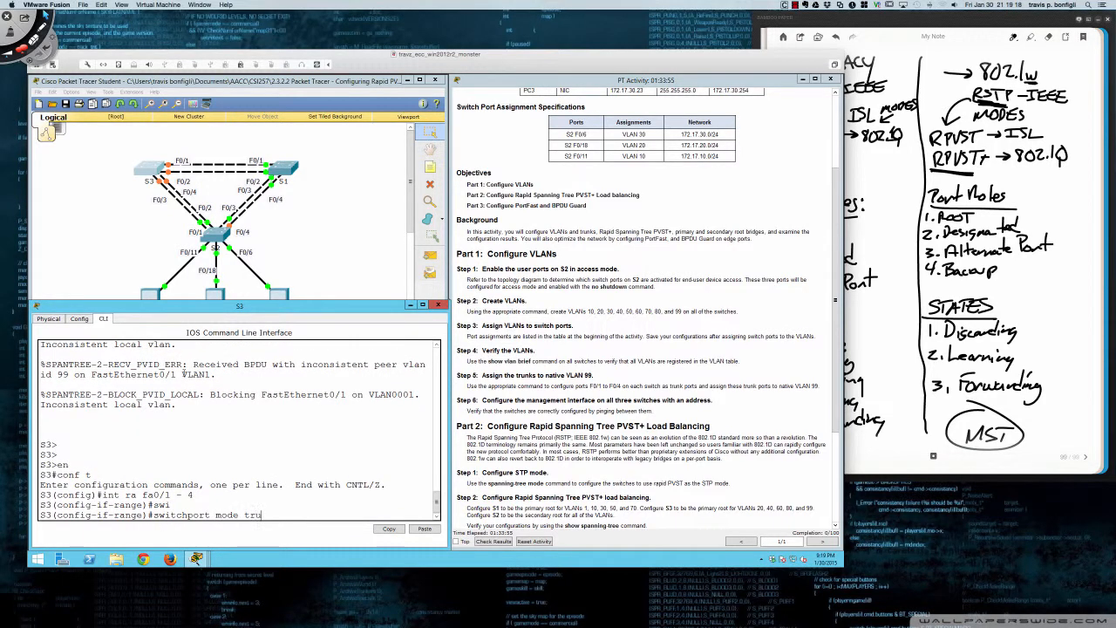
pyautogui.press('Return')
pyautogui.press('Return')
# Set native VLAN 99 on the trunk ports fa0/1 - 4 of S3 with switchport trunk native vlan 99
pyautogui.write('swi')
pyautogui.press('Tab')
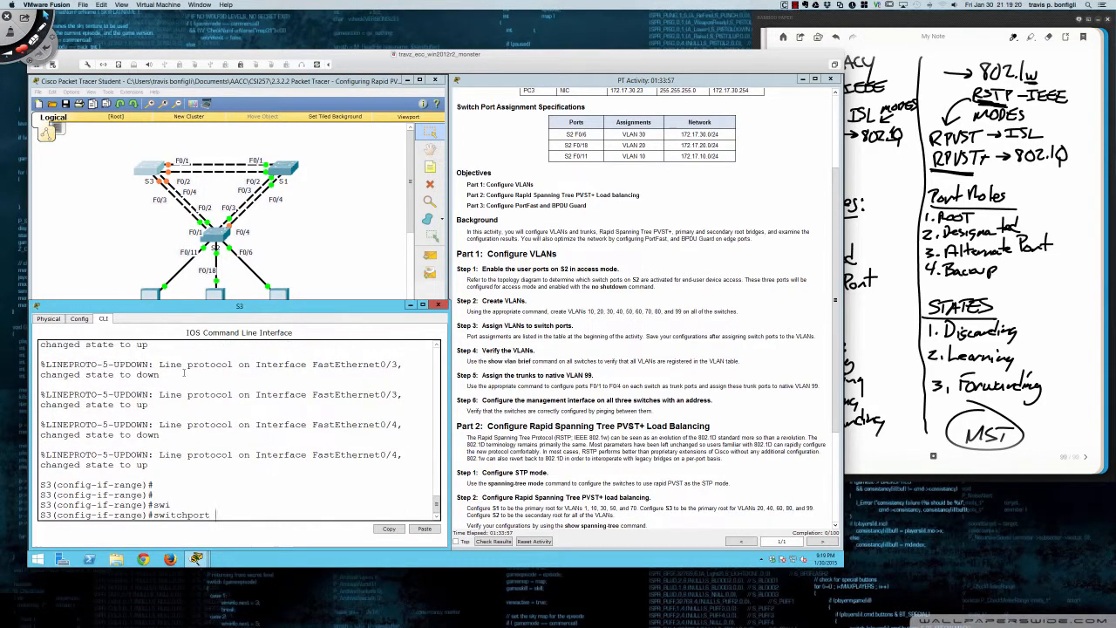
pyautogui.write('tru')
pyautogui.press('Tab')
pyautogui.write('nati')
pyautogui.press('Tab')
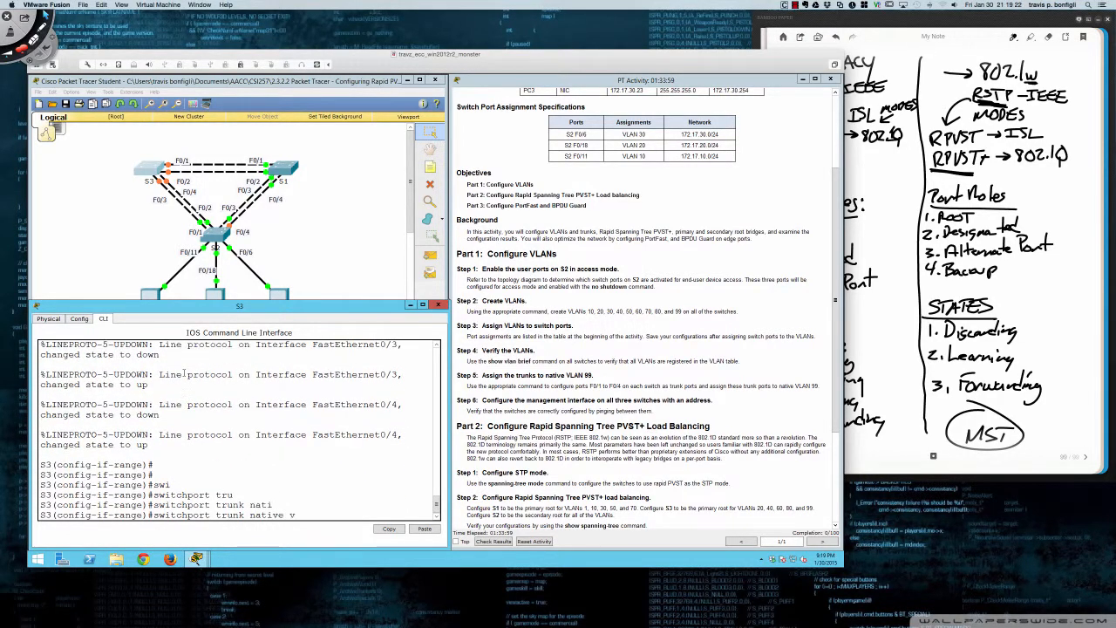
pyautogui.write('vlan 99')
pyautogui.press('Return')
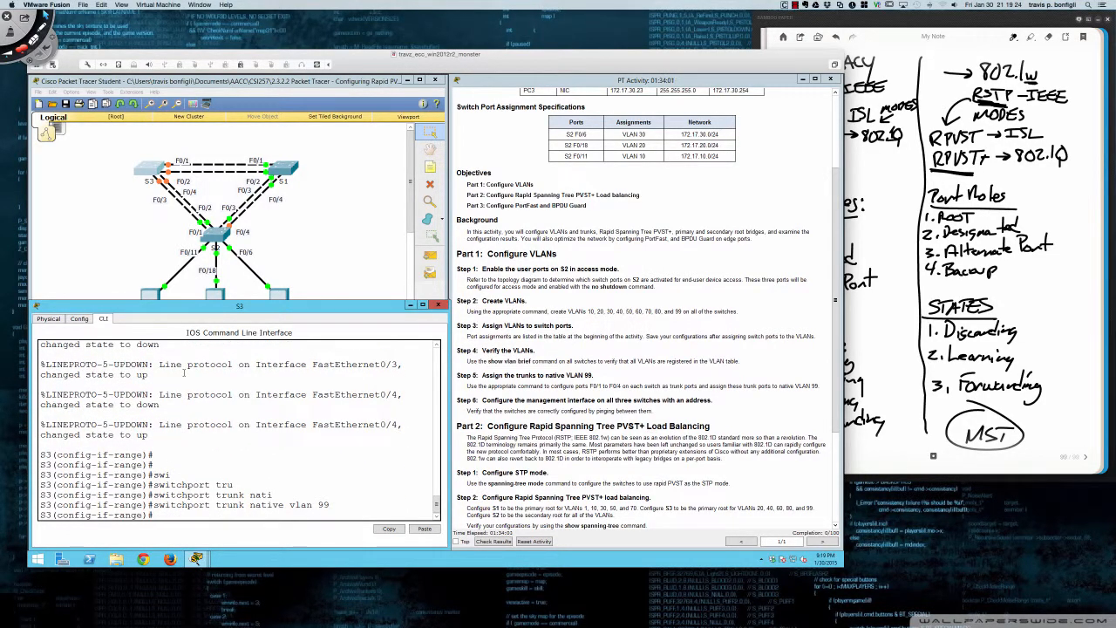
pyautogui.press('Return')
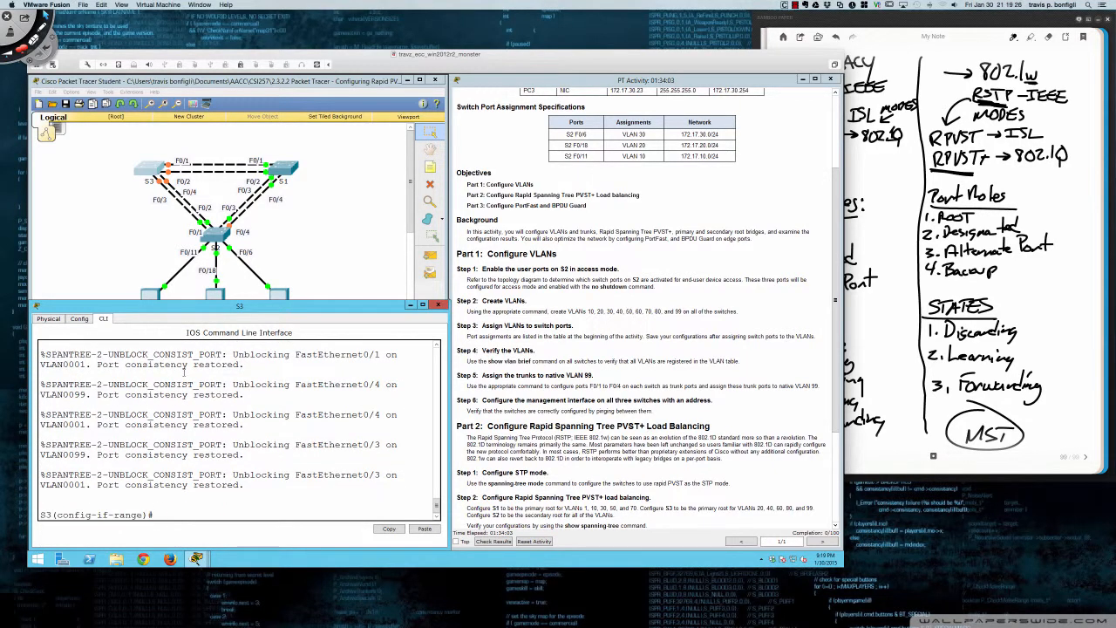
# Create VLANs 10, 20 and 30 on S3 with a separate vlan command for each
pyautogui.write('vlan 10')
pyautogui.press('Return')
pyautogui.write('vlan ')
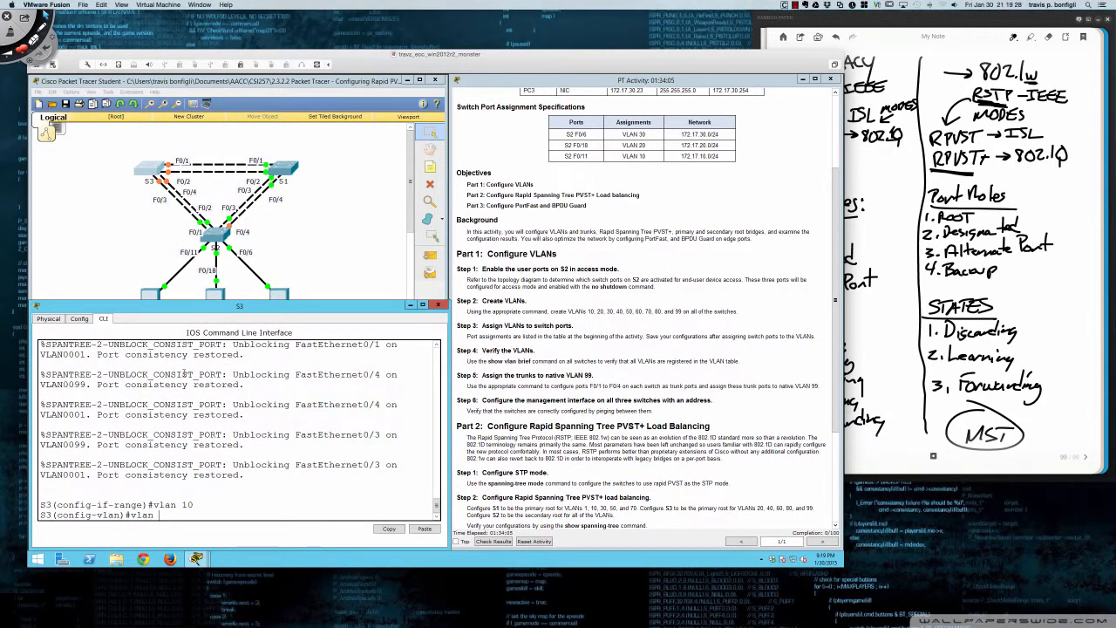
pyautogui.write('20')
pyautogui.press('Return')
pyautogui.write('vlan 3')
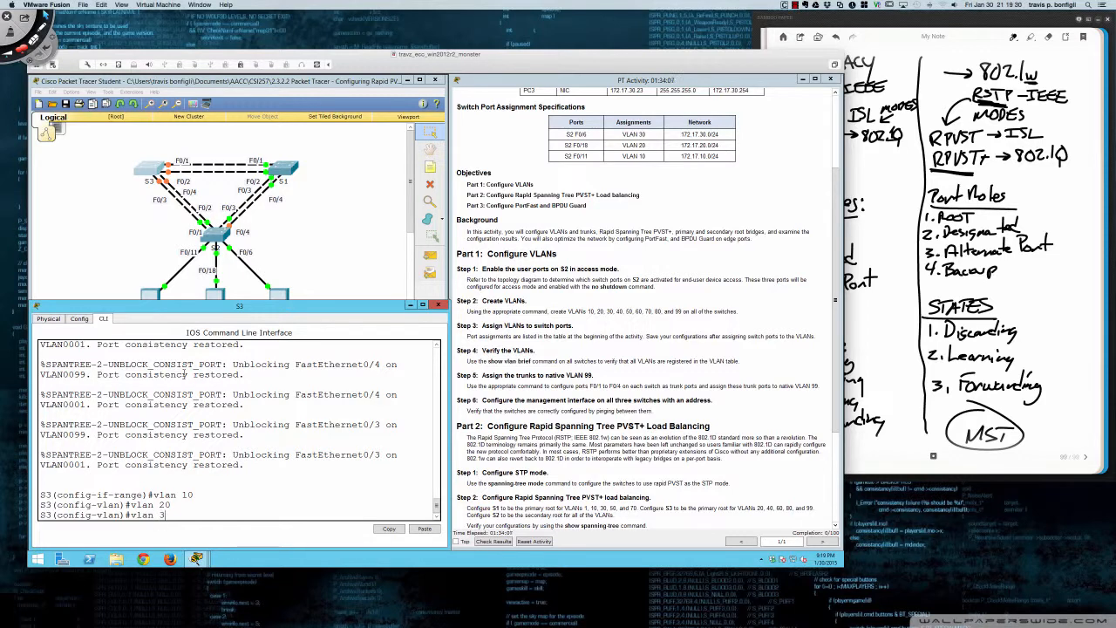
pyautogui.write('0')
pyautogui.press('Return')
# Create VLANs 40, 50 and 60 on S3 with a separate vlan command for each
pyautogui.write('vlan 40')
pyautogui.press('Return')
pyautogui.write('vls')
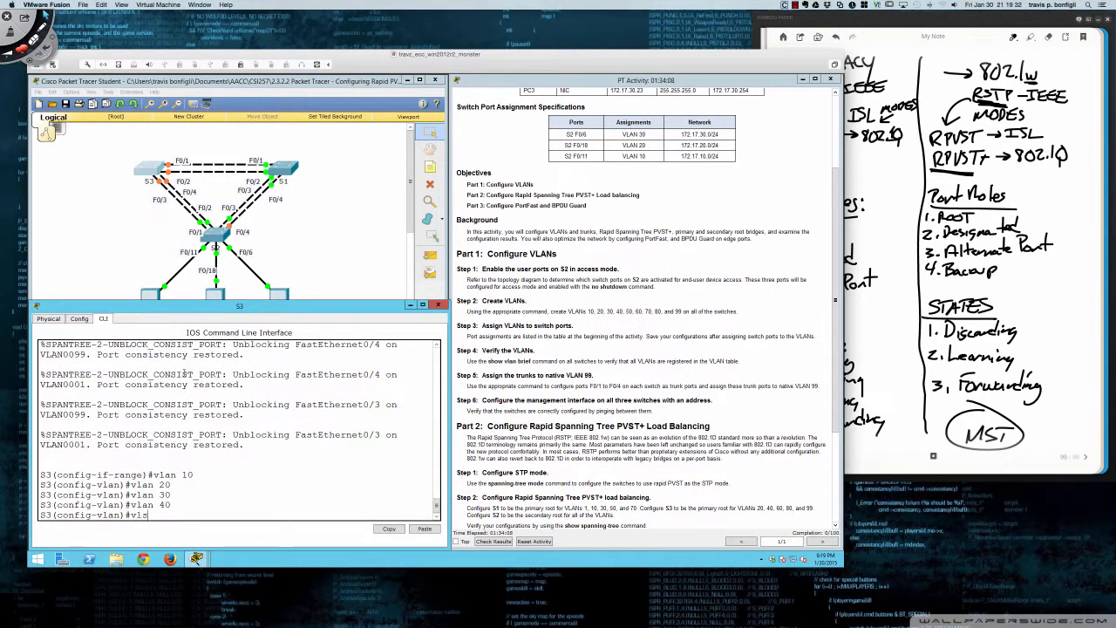
pyautogui.press('BackSpace')
pyautogui.write('an 50')
pyautogui.press('Return')
pyautogui.write('vlan ')
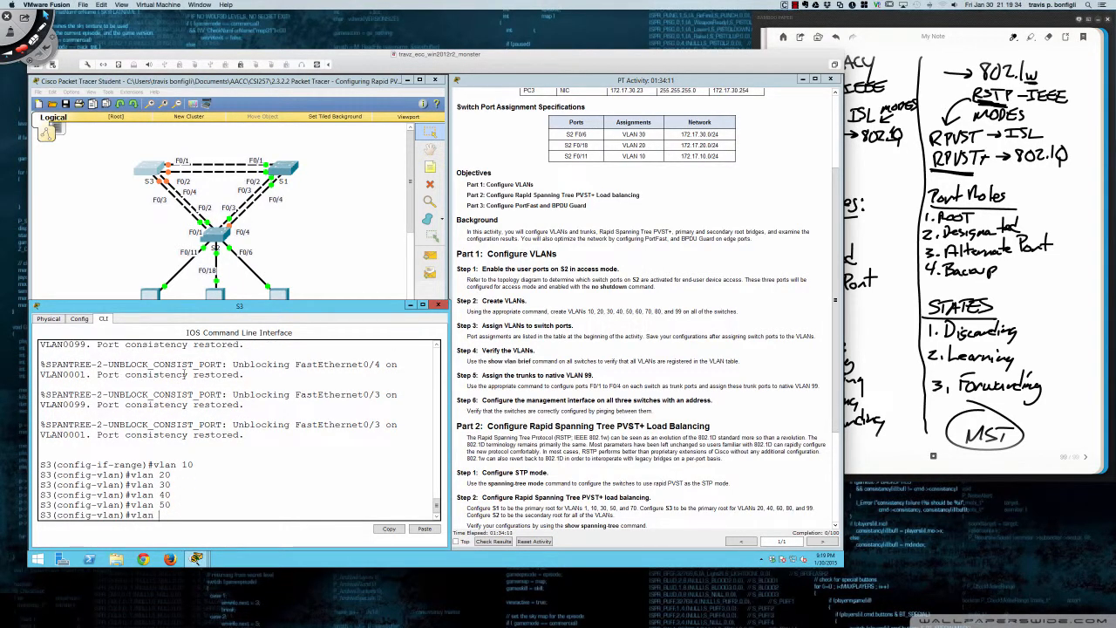
pyautogui.write('60')
pyautogui.press('Return')
# Create VLANs 70, 80 and 99 on S3 with a separate vlan command for each
pyautogui.write('vlan 70')
pyautogui.press('Return')
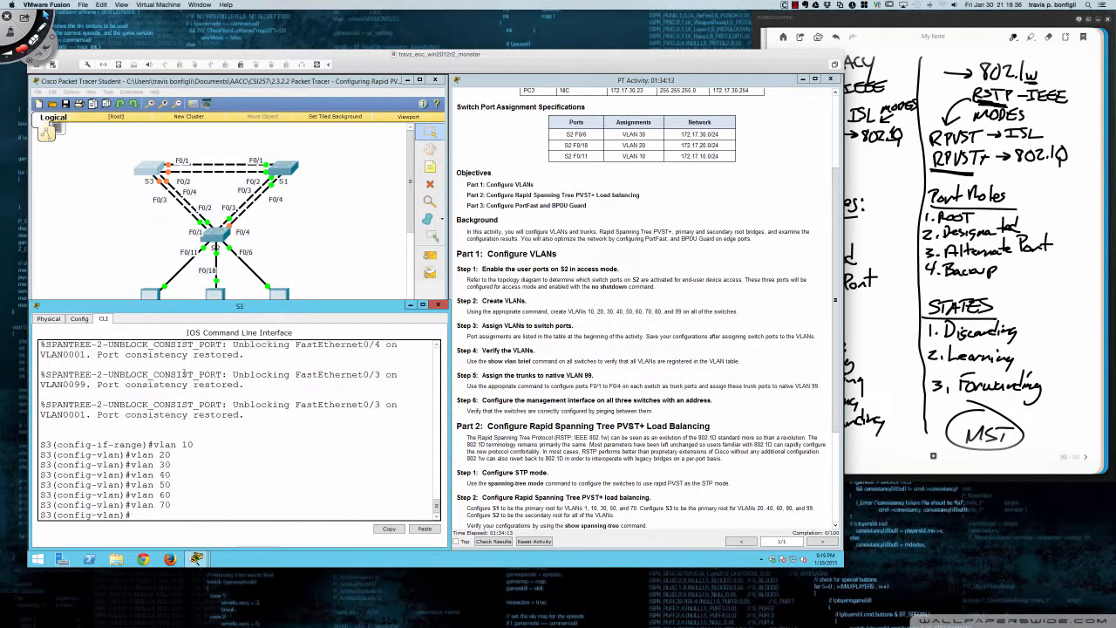
pyautogui.write('vlan 80')
pyautogui.press('Return')
pyautogui.write('vla')
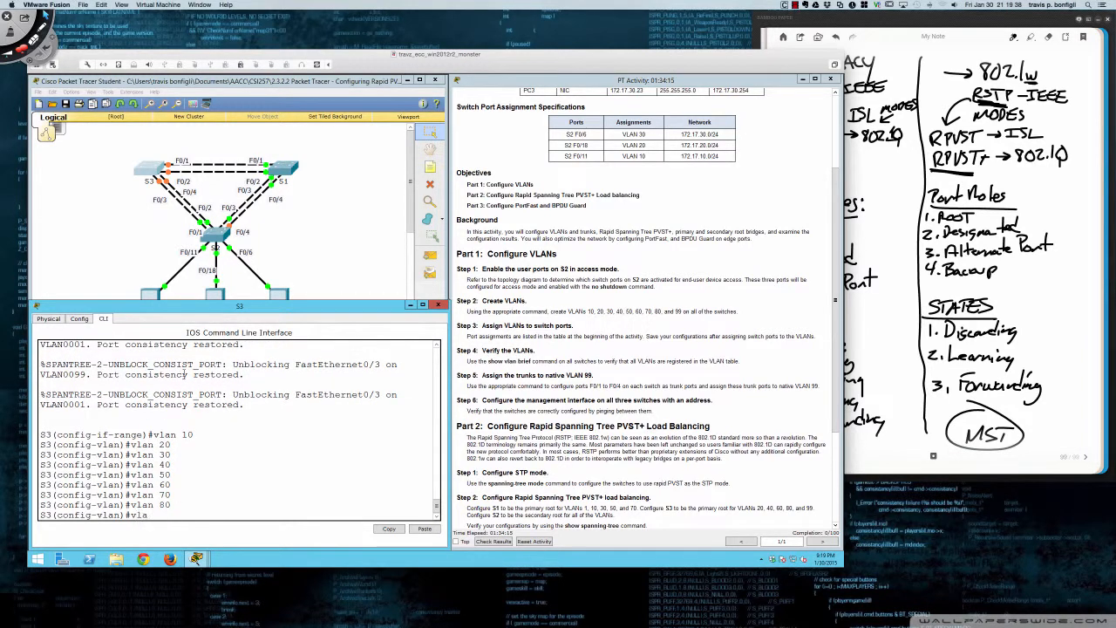
pyautogui.write('n 99')
pyautogui.press('Return')
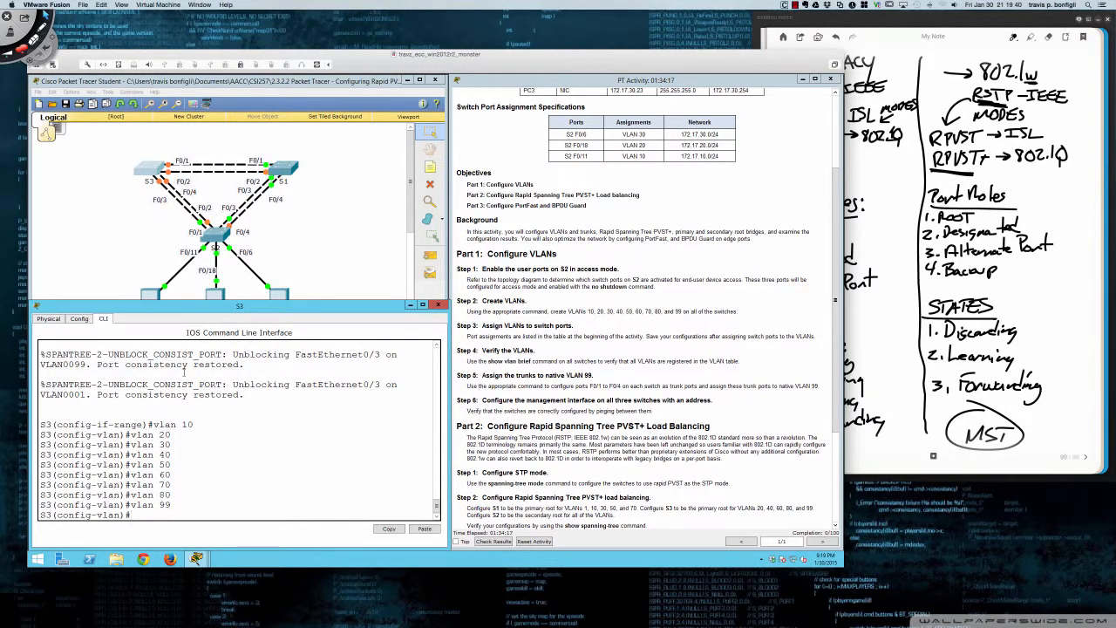
pyautogui.press('Return')
pyautogui.press('Return')
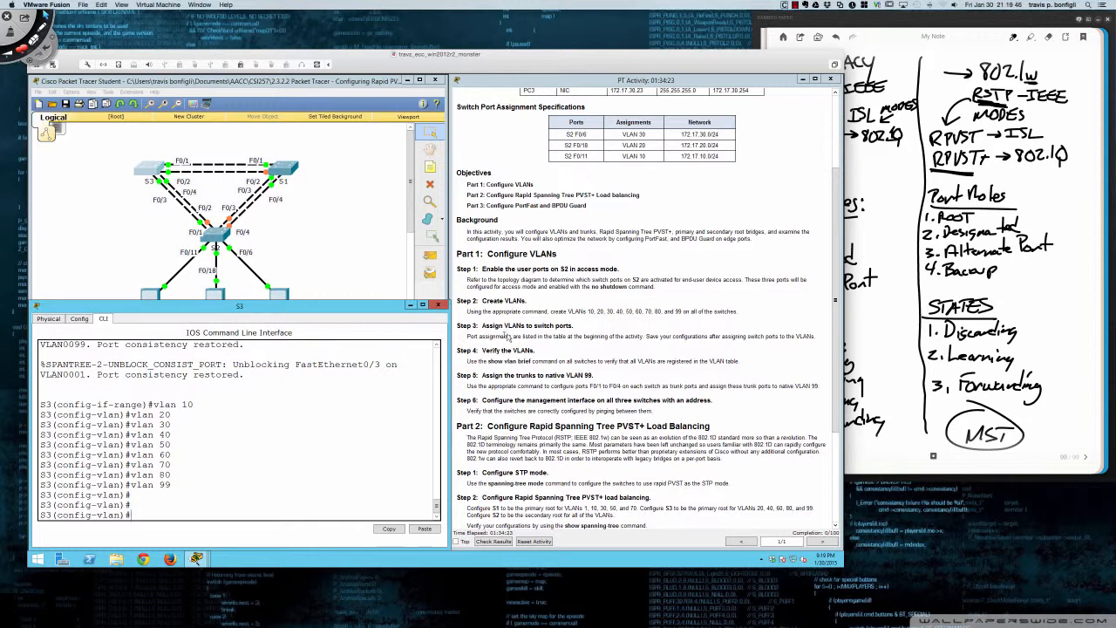
# Assign the management address 172.17.99.13 with mask 255.255.255.0 to interface VLAN 99 on S3
pyautogui.scroll(3, 554, 323)
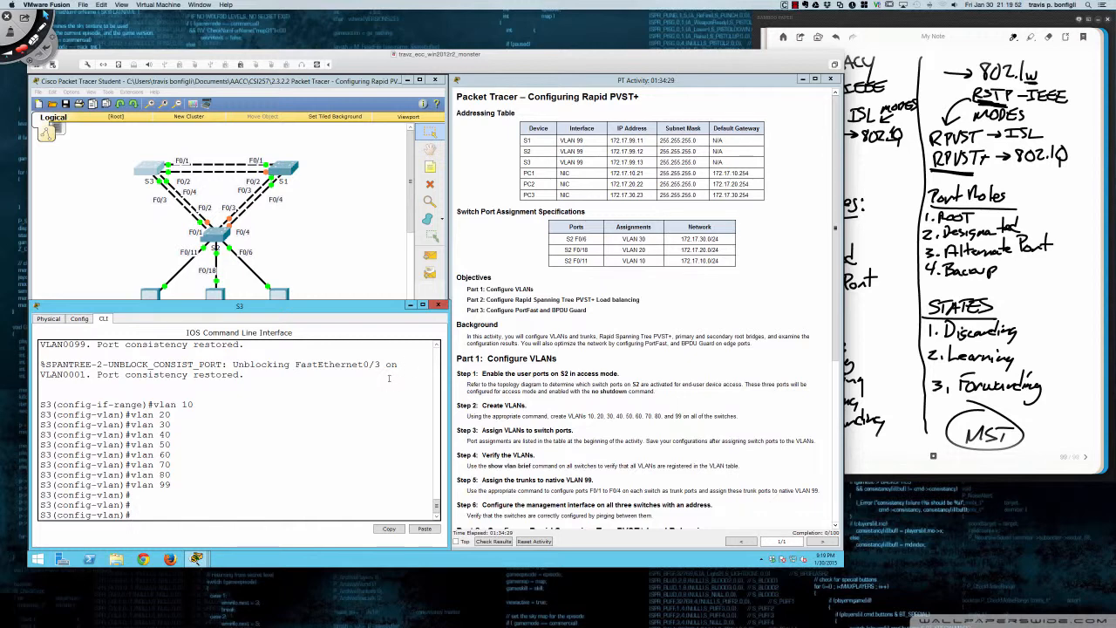
pyautogui.write('int vlan 99')
pyautogui.press('Return')
pyautogui.press('Return')
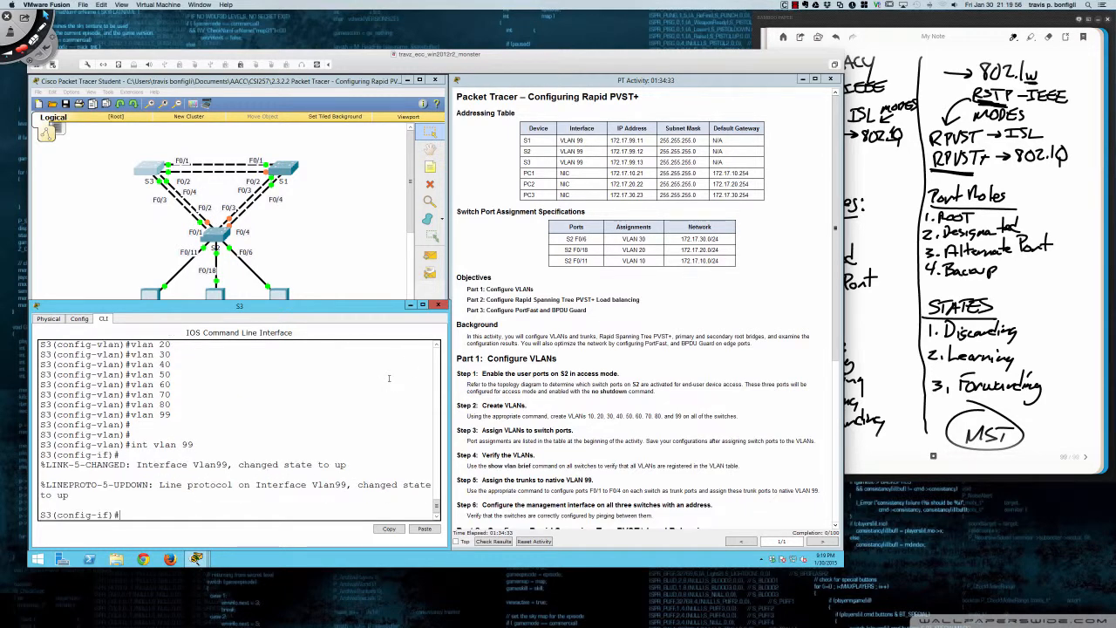
pyautogui.write('ip add 172.17.99.13 255.25')
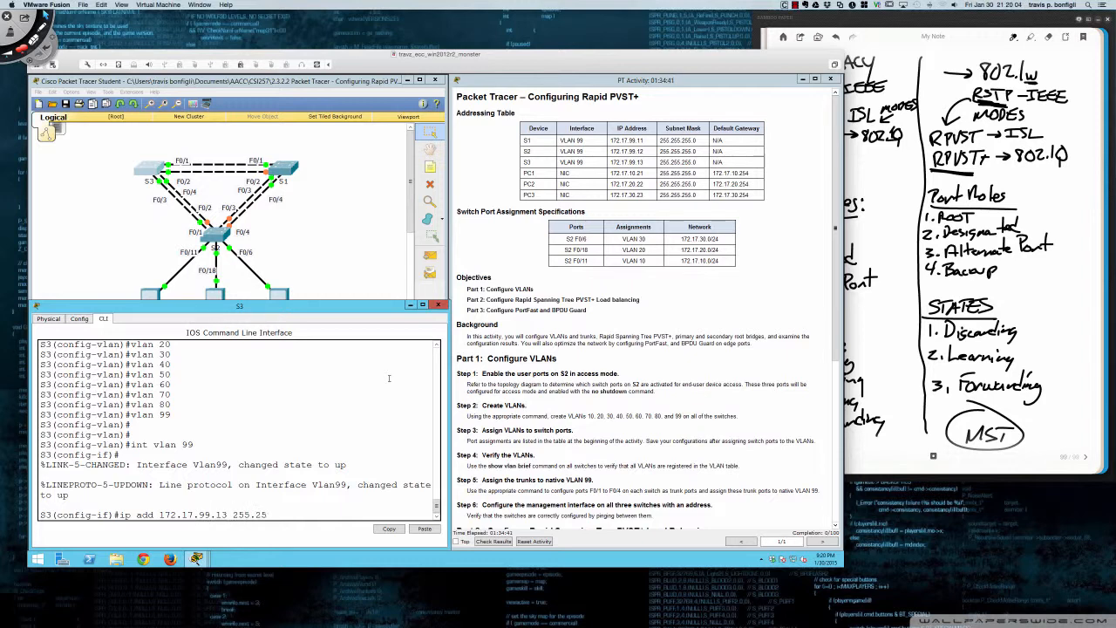
pyautogui.write('5.255.0')
pyautogui.press('Return')
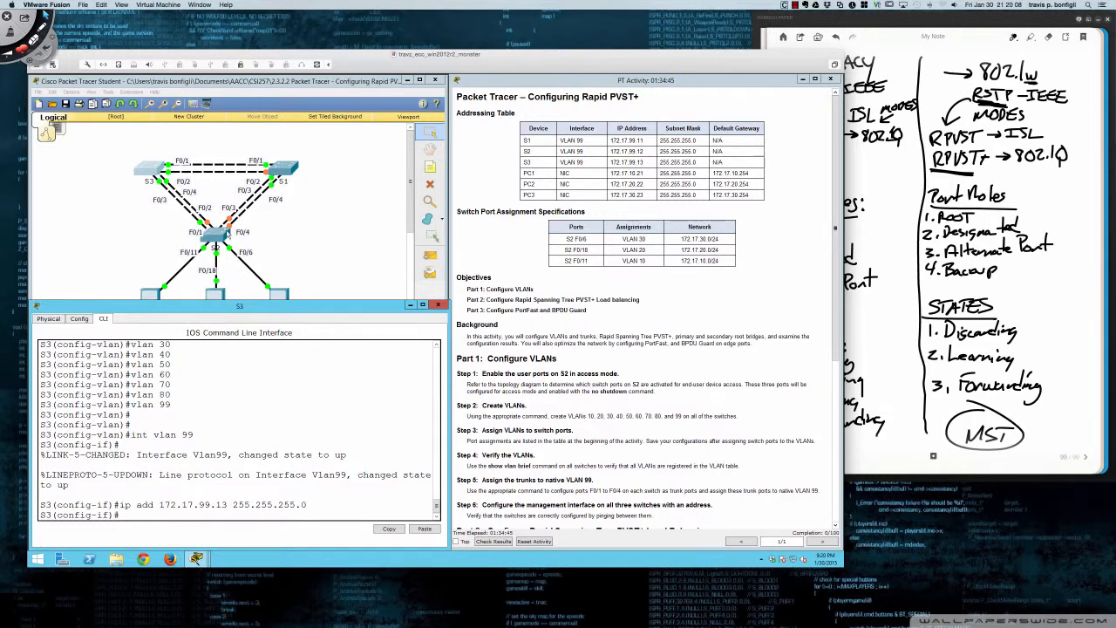
# Switch to S2's command line and assign 172.17.99.12 with mask 255.255.255.0 to interface VLAN 99
pyautogui.click(218, 236)
pyautogui.press('Return')
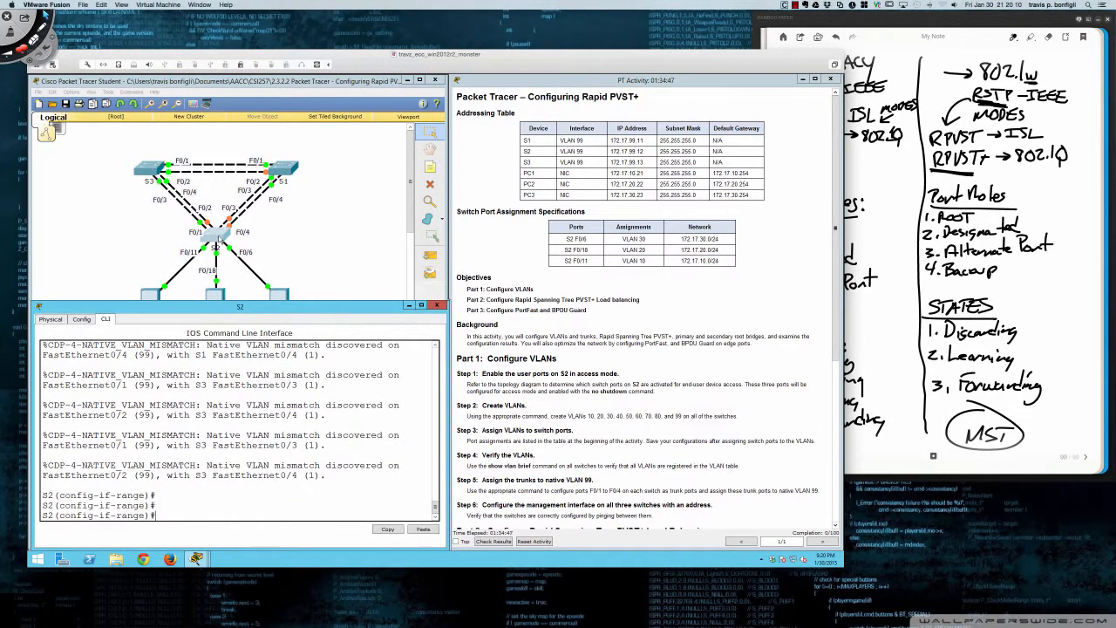
pyautogui.write('int vlan 99')
pyautogui.press('Return')
pyautogui.write('ip ad')
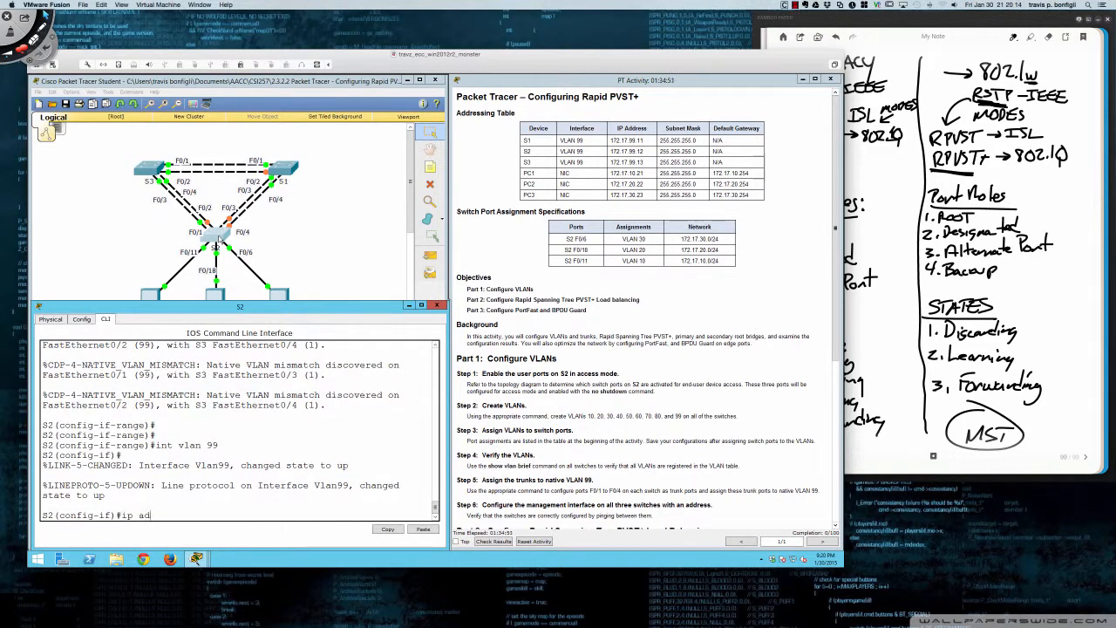
pyautogui.write('d 172.17.99.12 255.255.255.0')
pyautogui.press('Return')
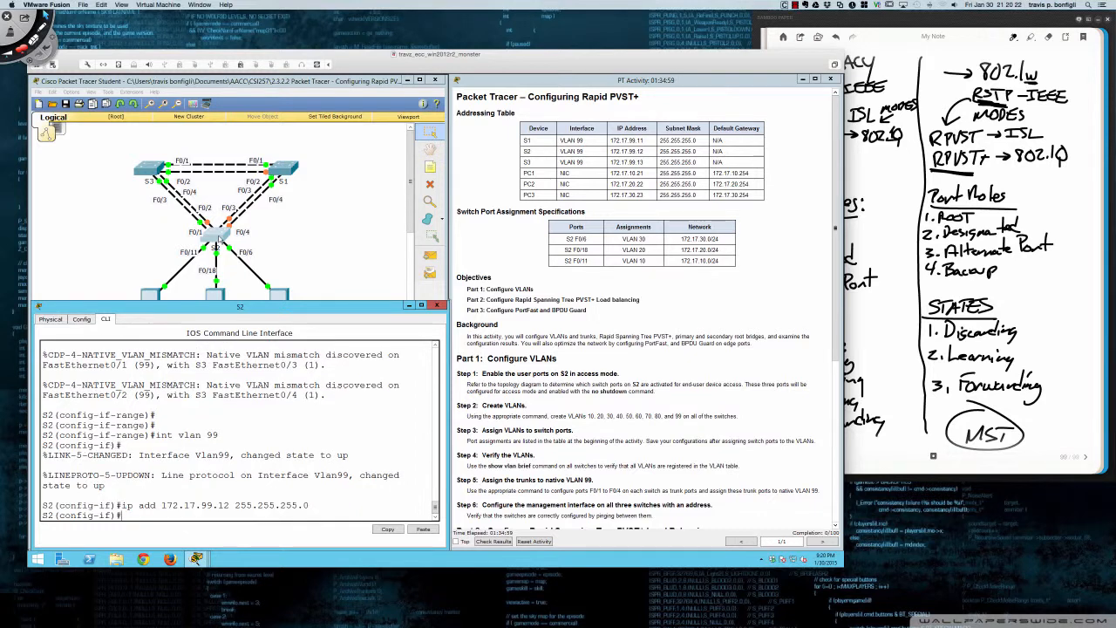
# Switch to S1's command line and assign 172.17.99.11 with mask 255.255.255.0 to interface VLAN 99
pyautogui.click(285, 170)
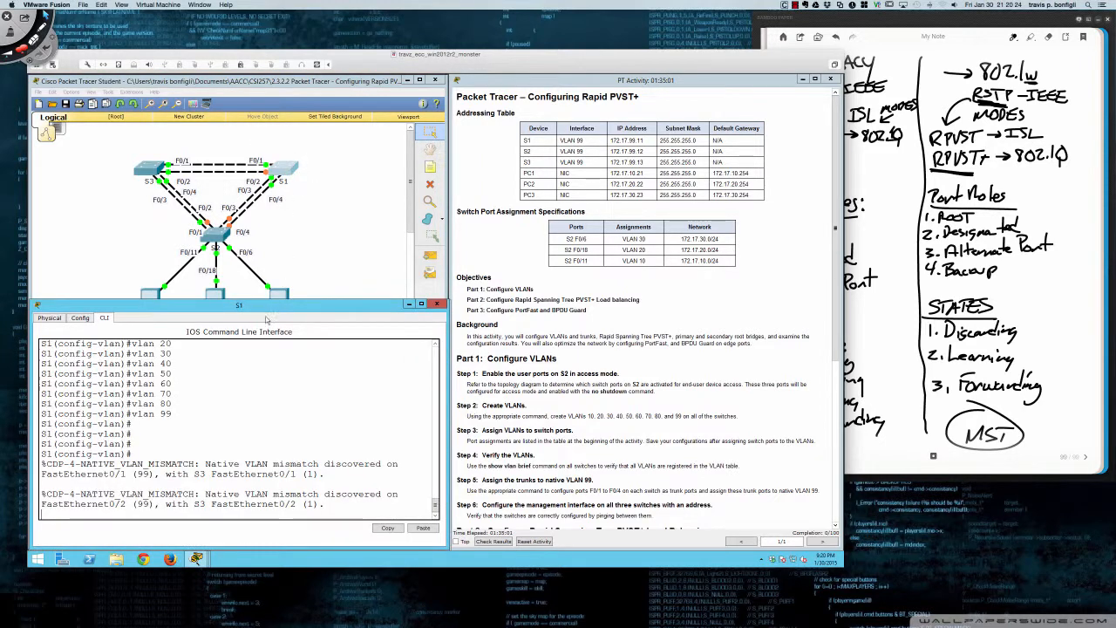
pyautogui.press('Return')
pyautogui.press('Return')
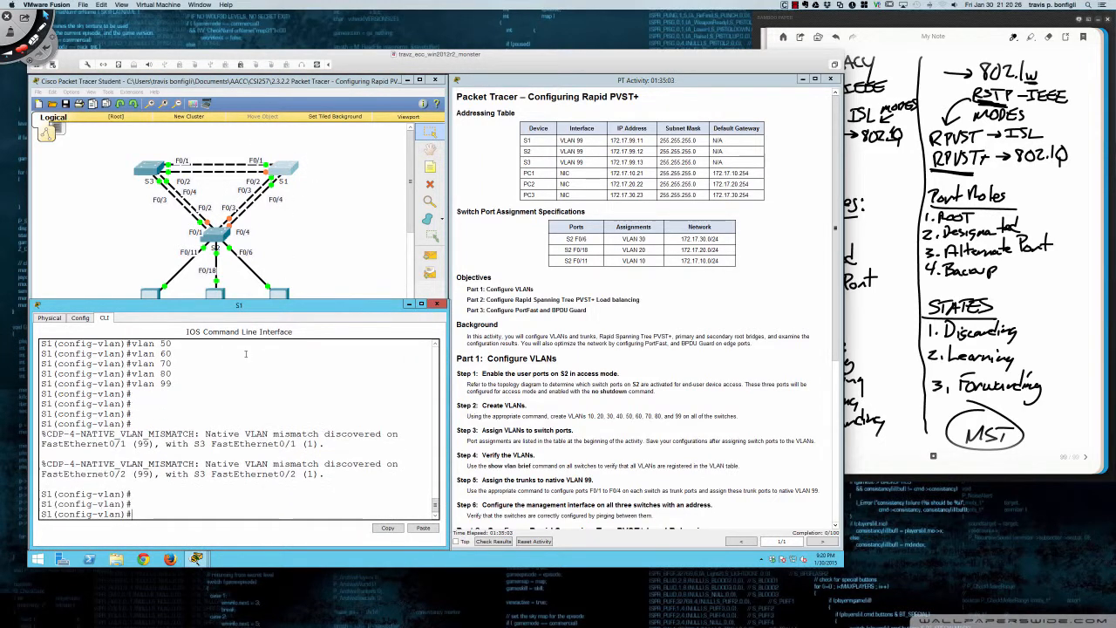
pyautogui.write('int vlan 99')
pyautogui.press('Return')
pyautogui.write('ip ad')
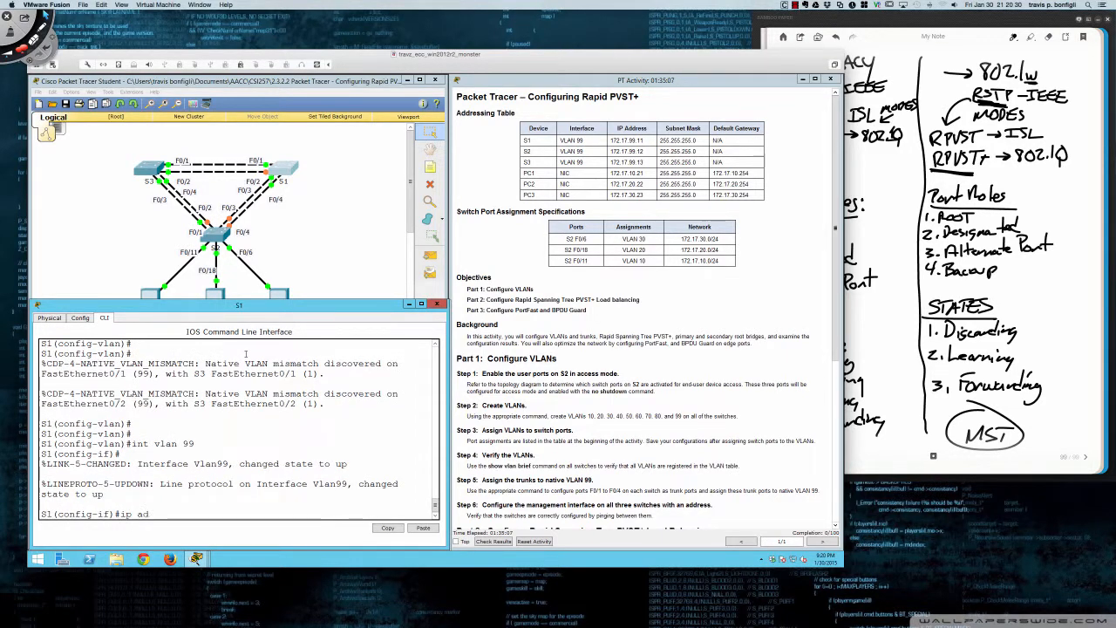
pyautogui.write('d ')
pyautogui.write('172')
pyautogui.write('.1')
pyautogui.write('7.99')
pyautogui.write('.11 255.255.2')
pyautogui.write('55.255.0')
pyautogui.press('Return')
pyautogui.press('Return')
pyautogui.press('Return')
pyautogui.press('Return')
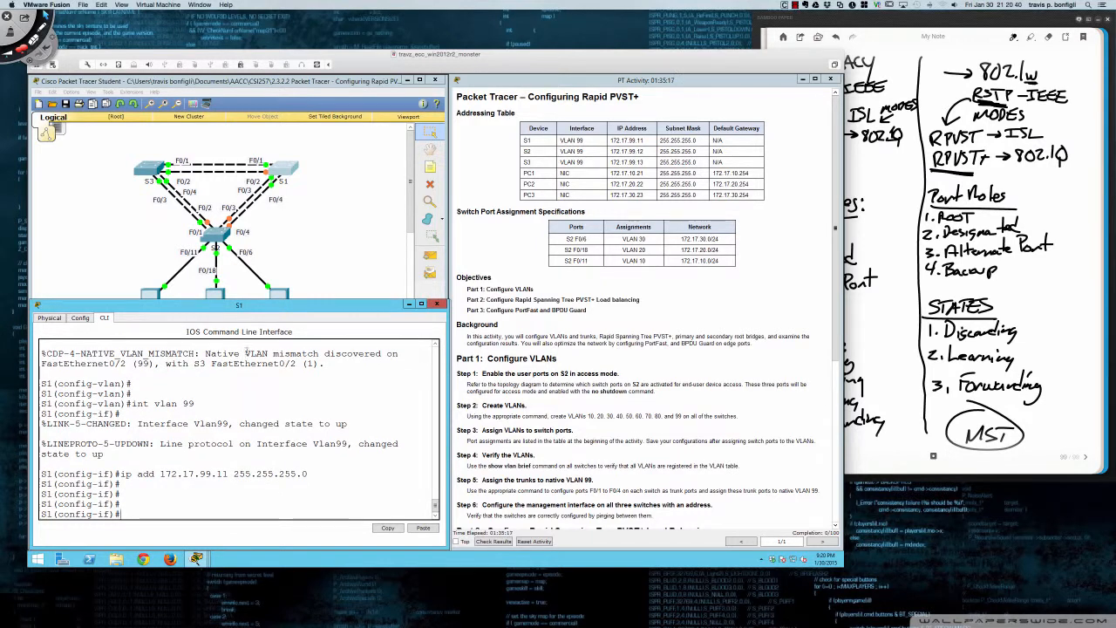
# Return S1 to global configuration mode, list the available spanning-tree modes and set the mode to rapid-pvst
pyautogui.scroll(-5, 482, 359)
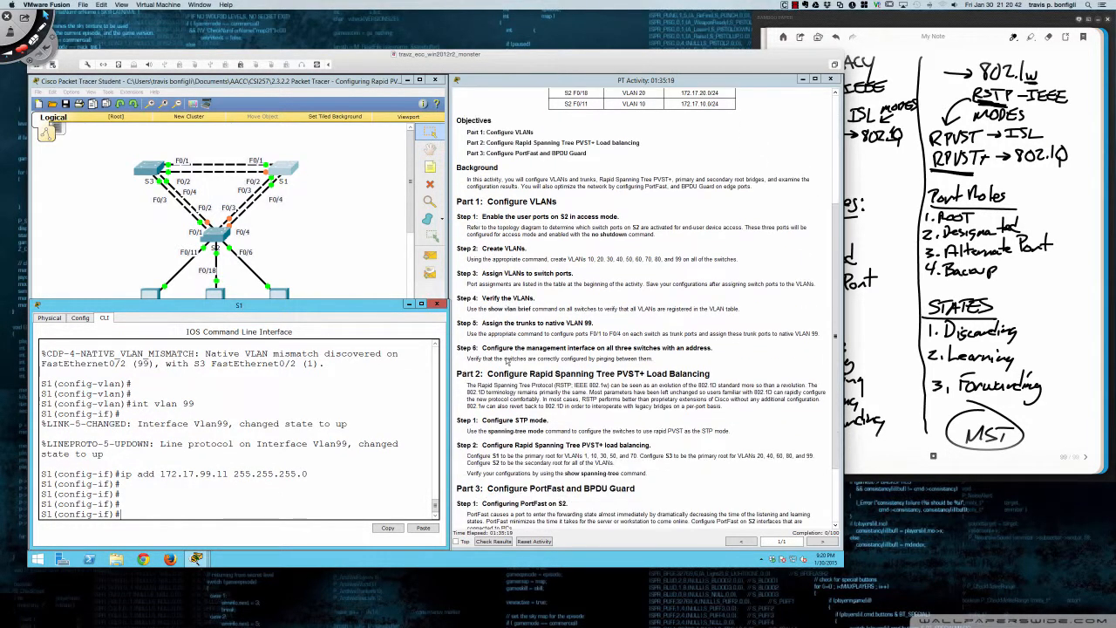
pyautogui.scroll(-1, 510, 324)
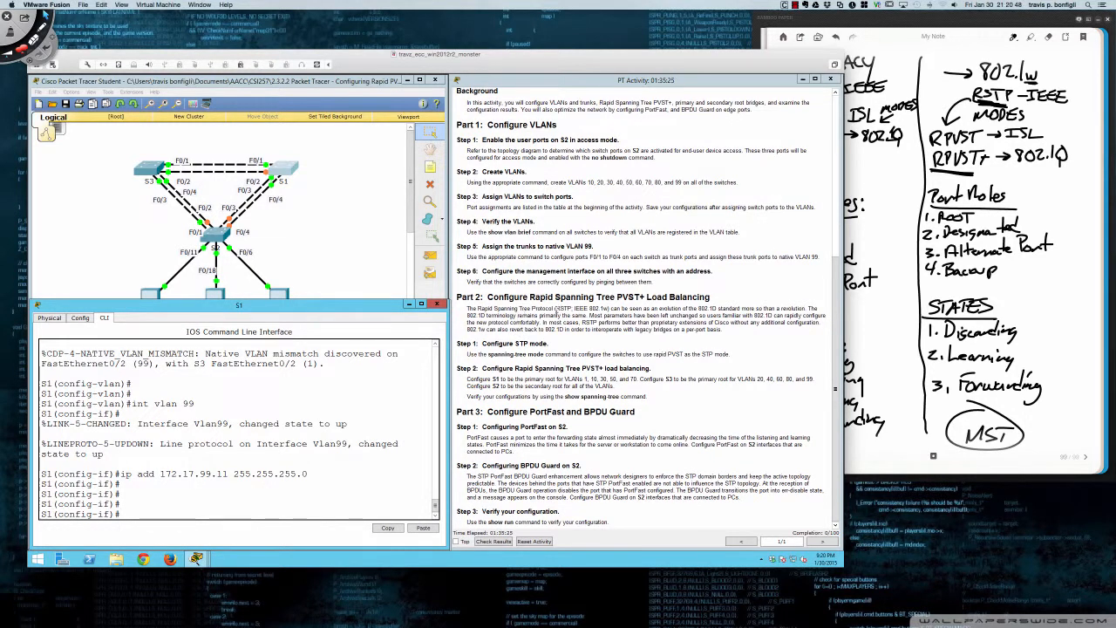
pyautogui.moveTo(555, 310); pyautogui.dragTo(610, 305)
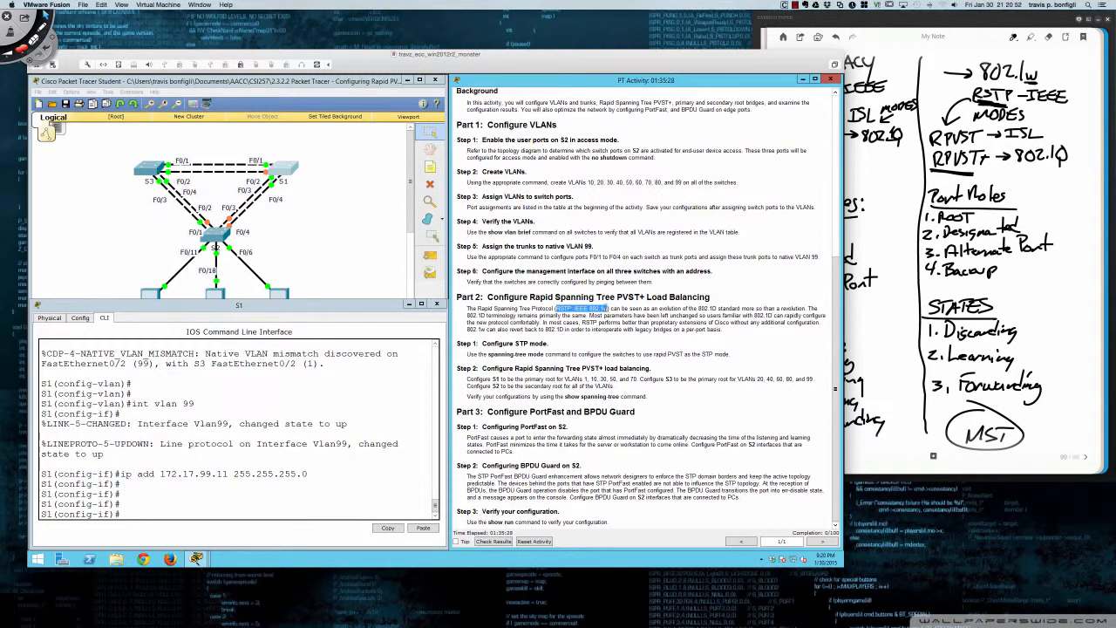
pyautogui.click(555, 328)
pyautogui.press('Return')
pyautogui.press('Return')
pyautogui.press('Return')
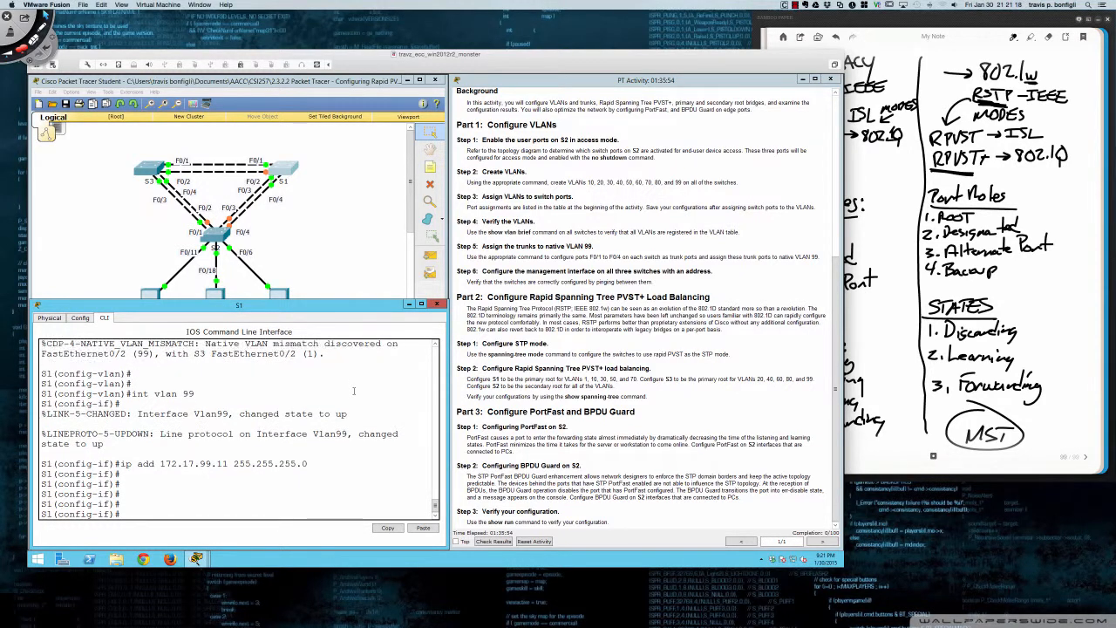
pyautogui.write('exit')
pyautogui.press('Return')
pyautogui.write('span')
pyautogui.press('Tab')
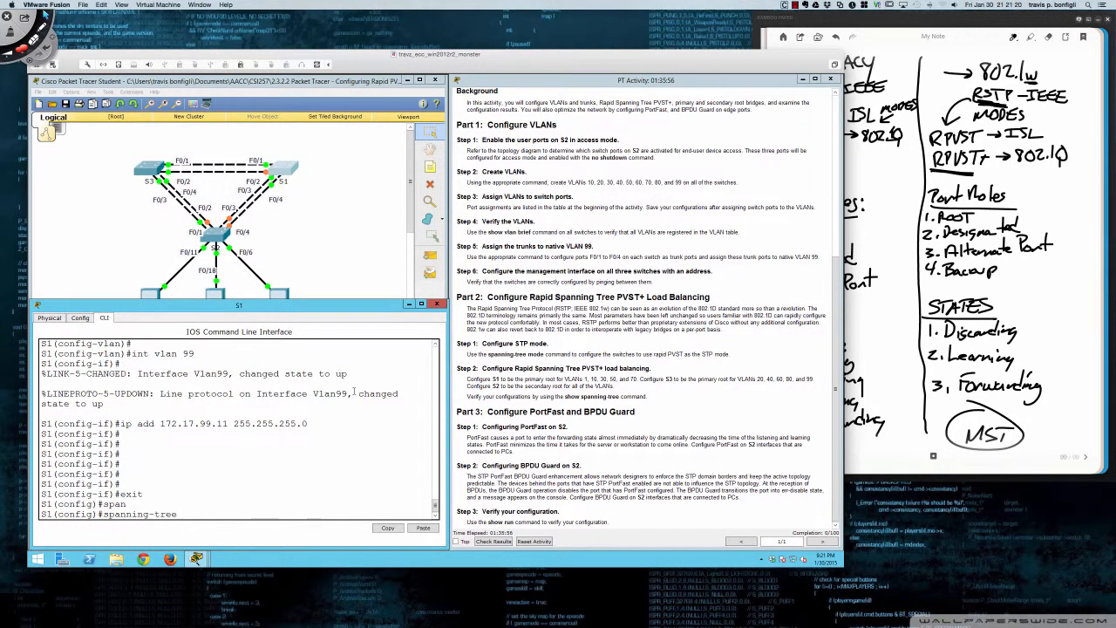
pyautogui.write('mode ?')
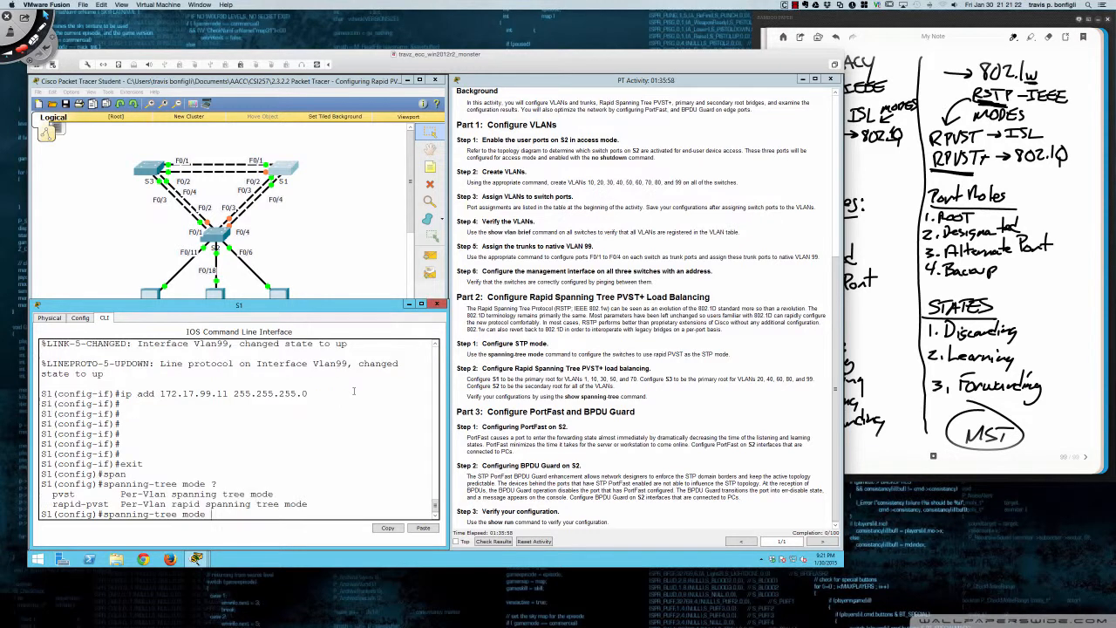
pyautogui.write('rap')
pyautogui.press('Tab')
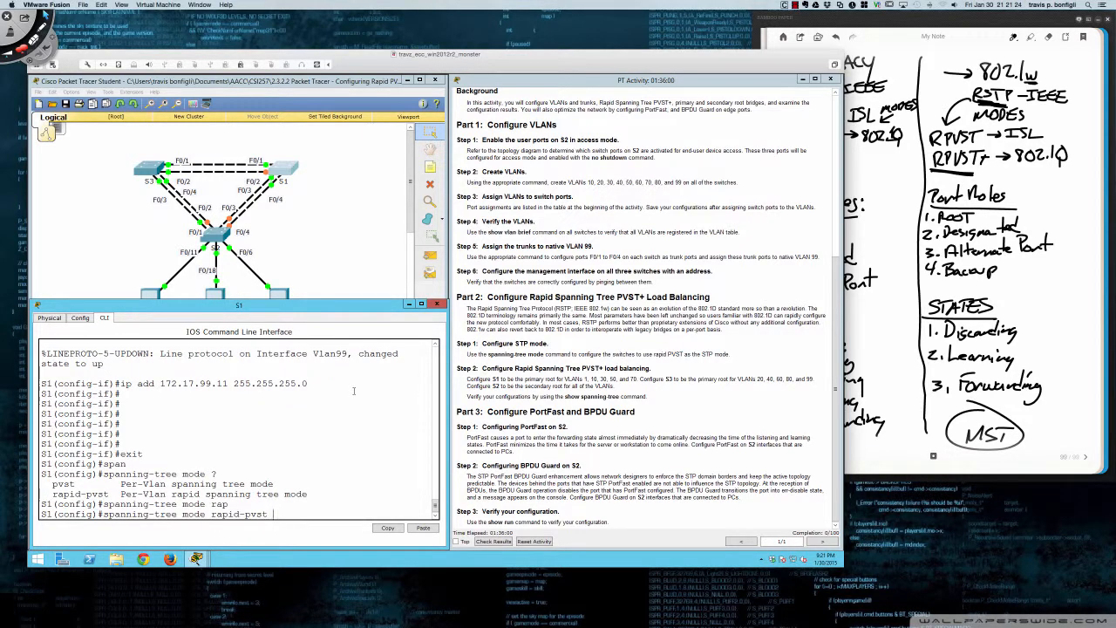
pyautogui.press('Return')
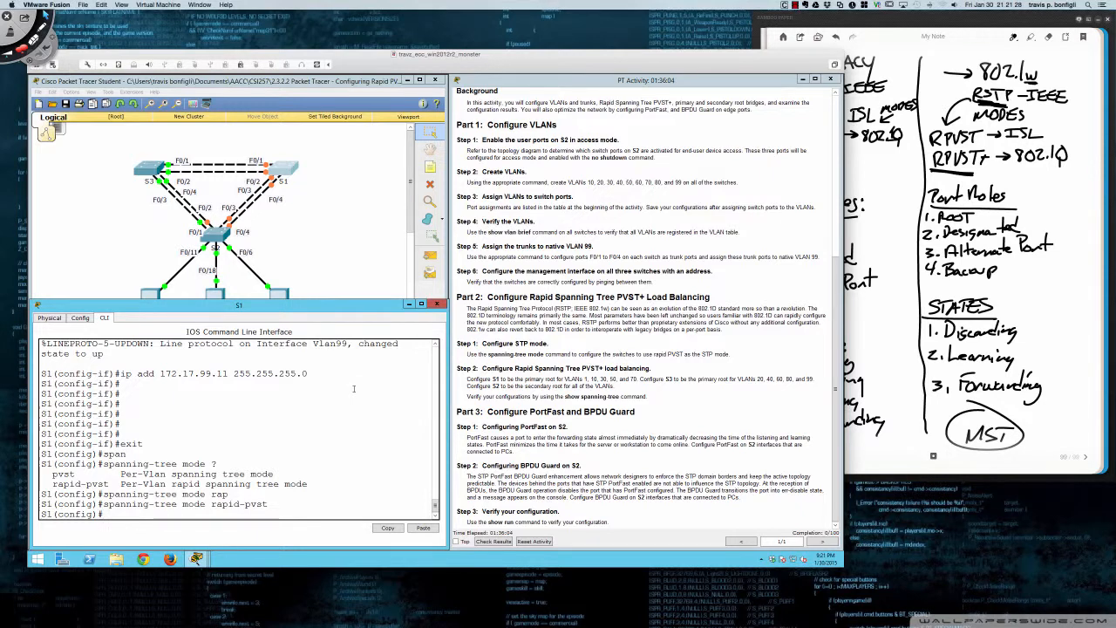
# Show the trunk interfaces on S1 with do sh int trunk and read the output through to its end
pyautogui.write('do sh int tr')
pyautogui.press('Return')
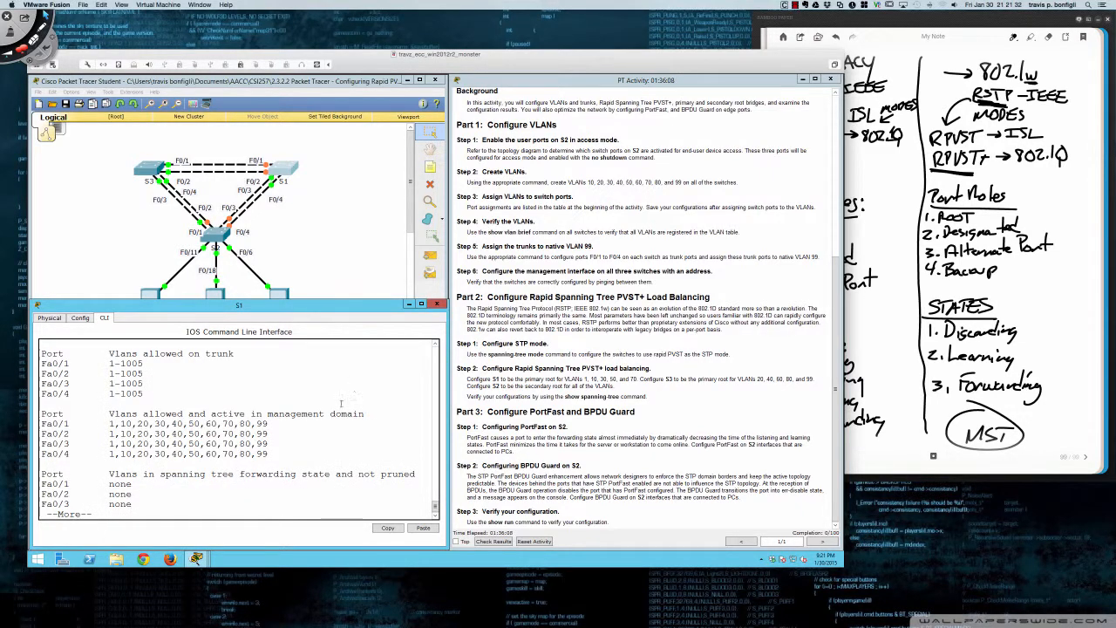
pyautogui.scroll(3, 335, 406)
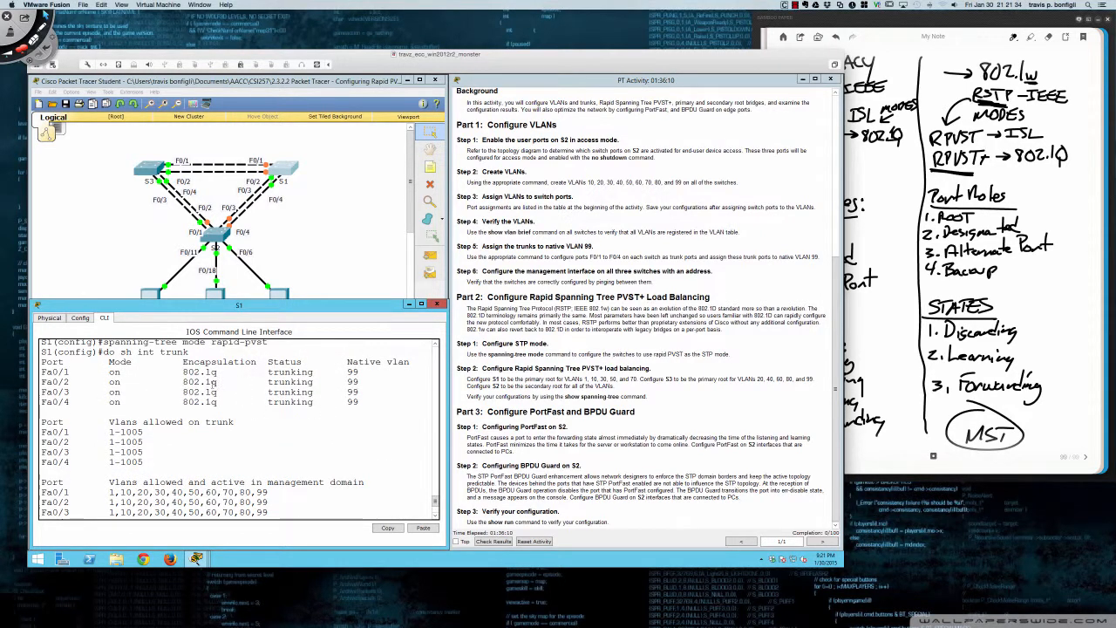
pyautogui.press('space')
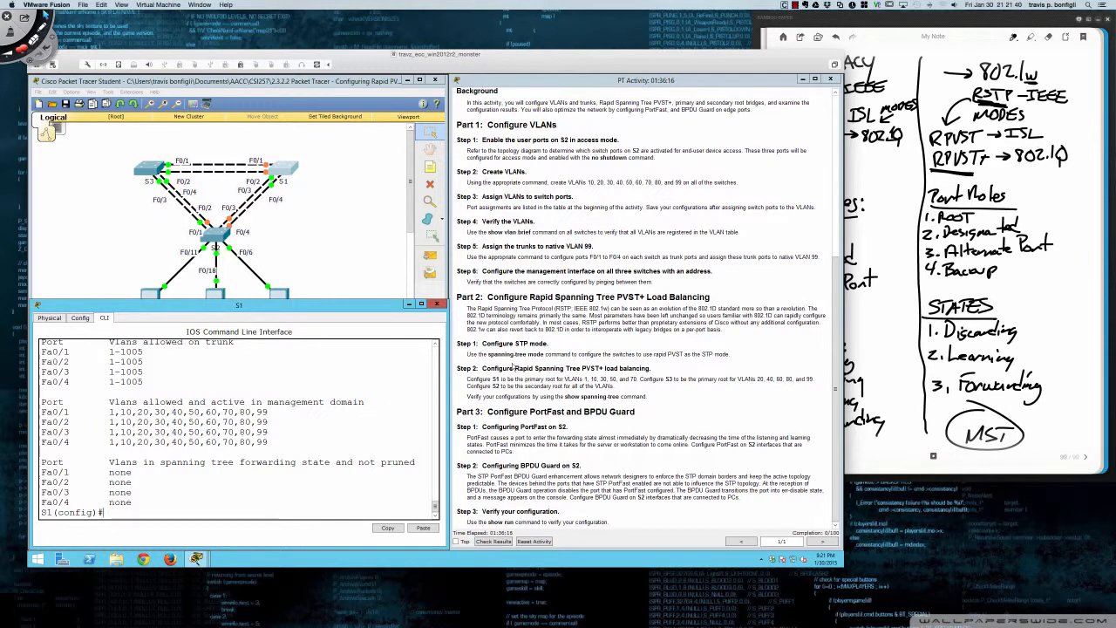
pyautogui.moveTo(515, 368); pyautogui.dragTo(603, 368)
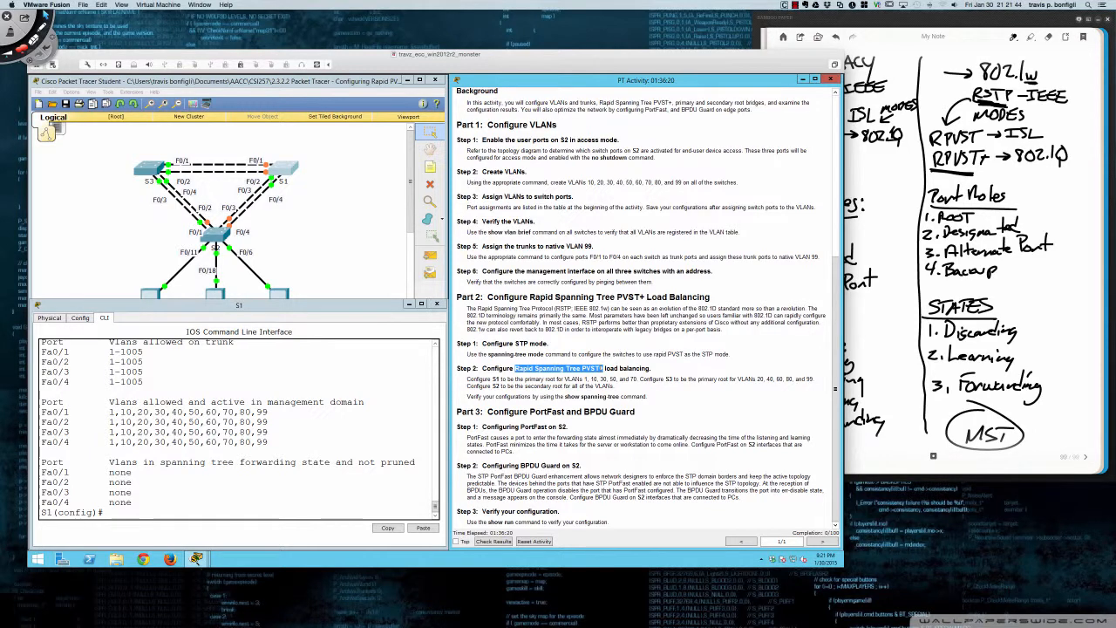
# Switch to S3's command line and set its spanning-tree mode to rapid-pvst in global configuration mode
pyautogui.click(377, 389)
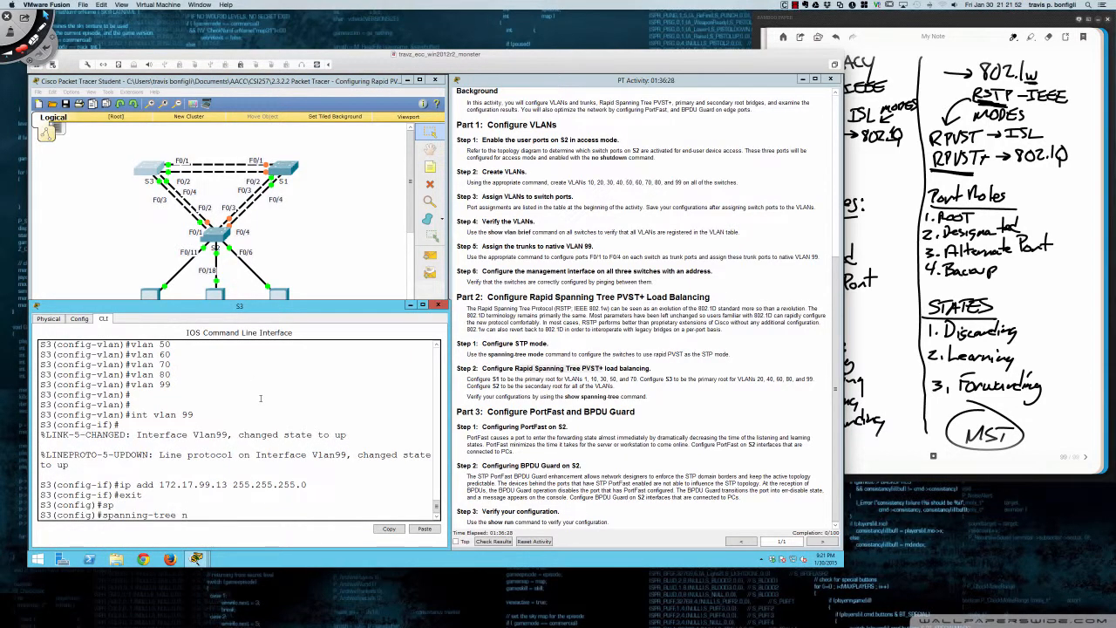
pyautogui.press('BackSpace')
pyautogui.write('mo')
pyautogui.press('Tab')
pyautogui.write('ra')
pyautogui.press('Tab')
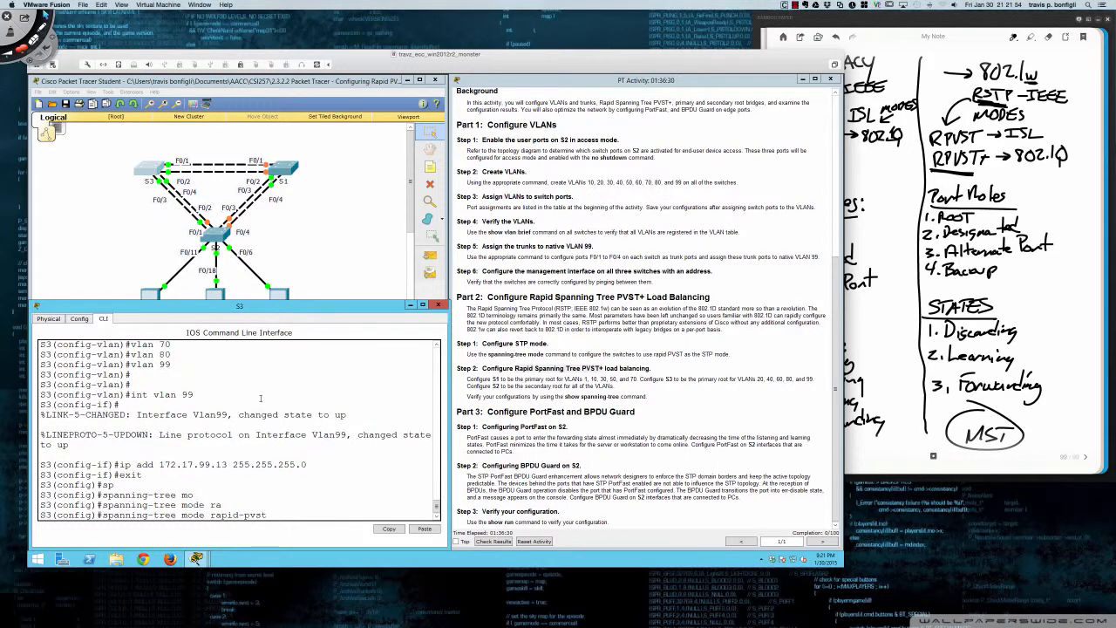
pyautogui.press('Return')
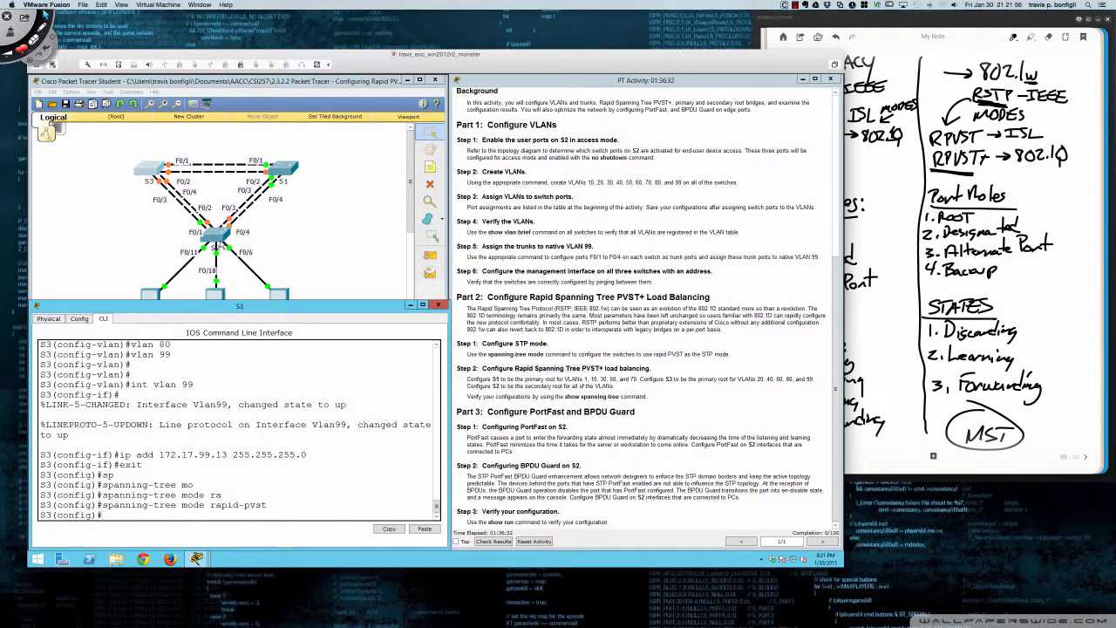
# Switch to S2's command line, exit the VLAN 99 interface and set the spanning-tree mode to rapid-pvst
pyautogui.click(216, 234)
pyautogui.write('exit')
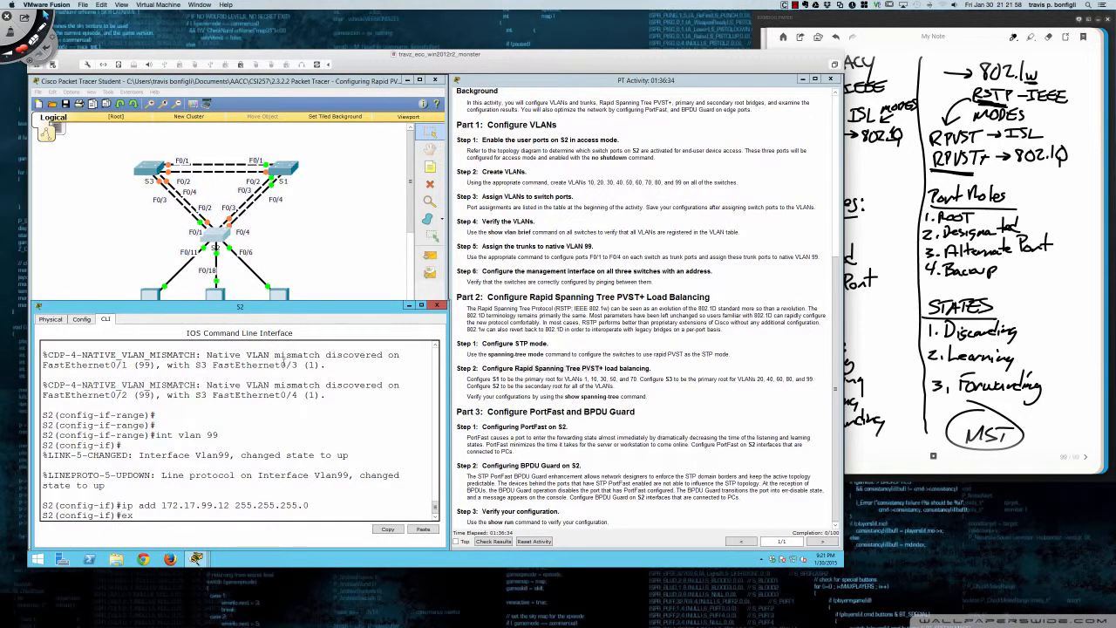
pyautogui.press('Return')
pyautogui.write('ra')
pyautogui.press('Tab')
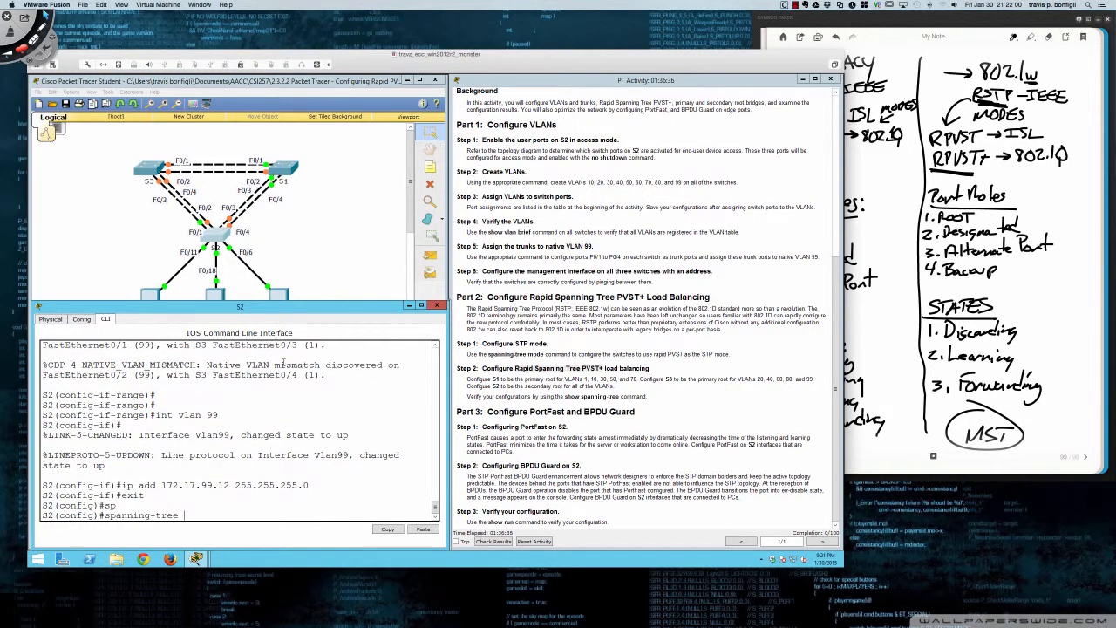
pyautogui.write('mode rapid-pvst')
pyautogui.press('Return')
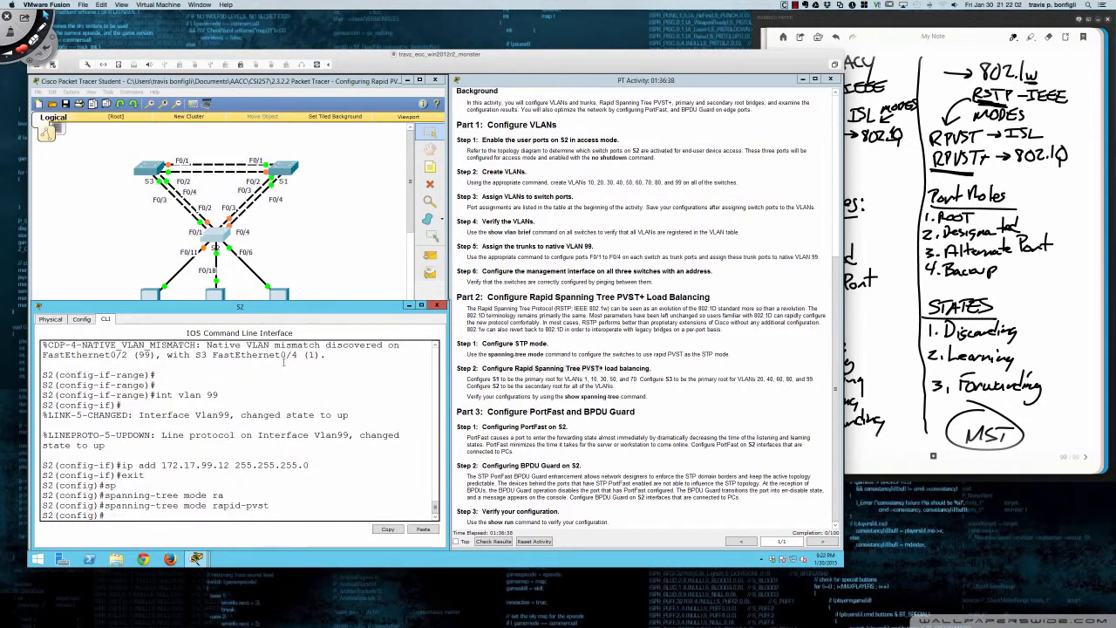
# Show the spanning tree on S2 with do sh sp and examine the port roles, including the root, designated and alternate ports
pyautogui.press('Return')
pyautogui.press('Return')
pyautogui.press('Return')
pyautogui.write('do sh sp')
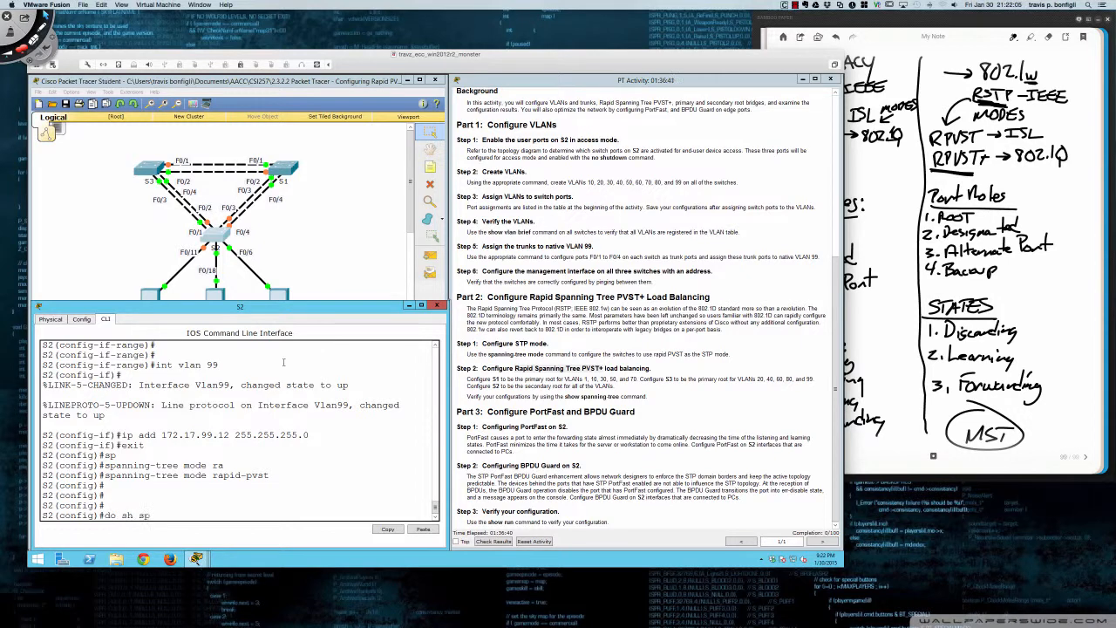
pyautogui.press('Return')
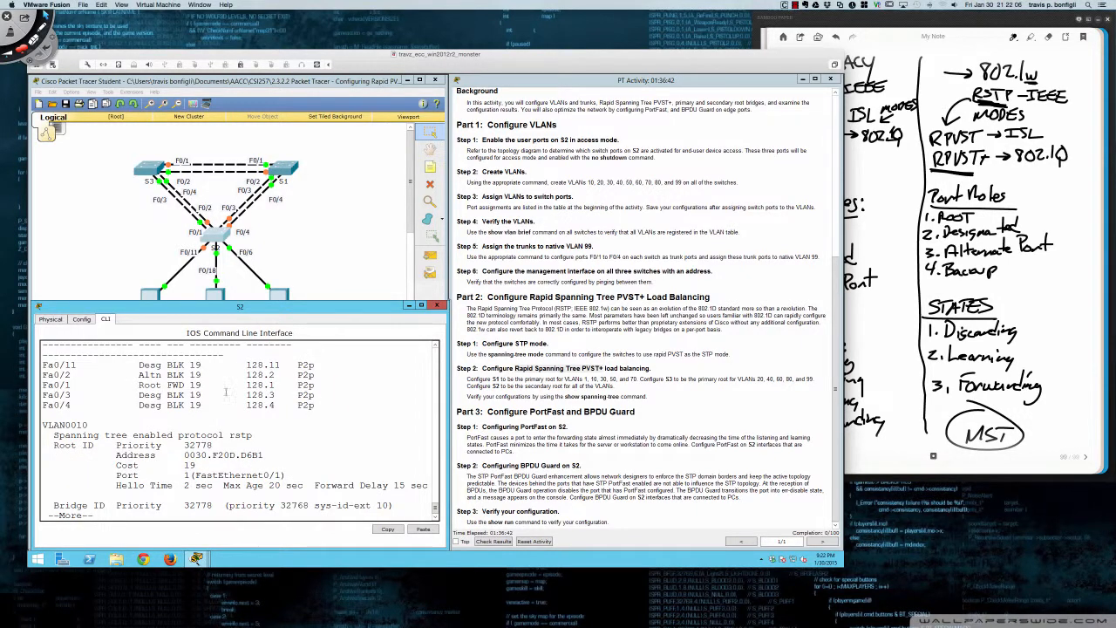
pyautogui.moveTo(228, 434); pyautogui.dragTo(254, 435)
pyautogui.moveTo(140, 364); pyautogui.dragTo(163, 386)
pyautogui.scroll(2, 171, 401)
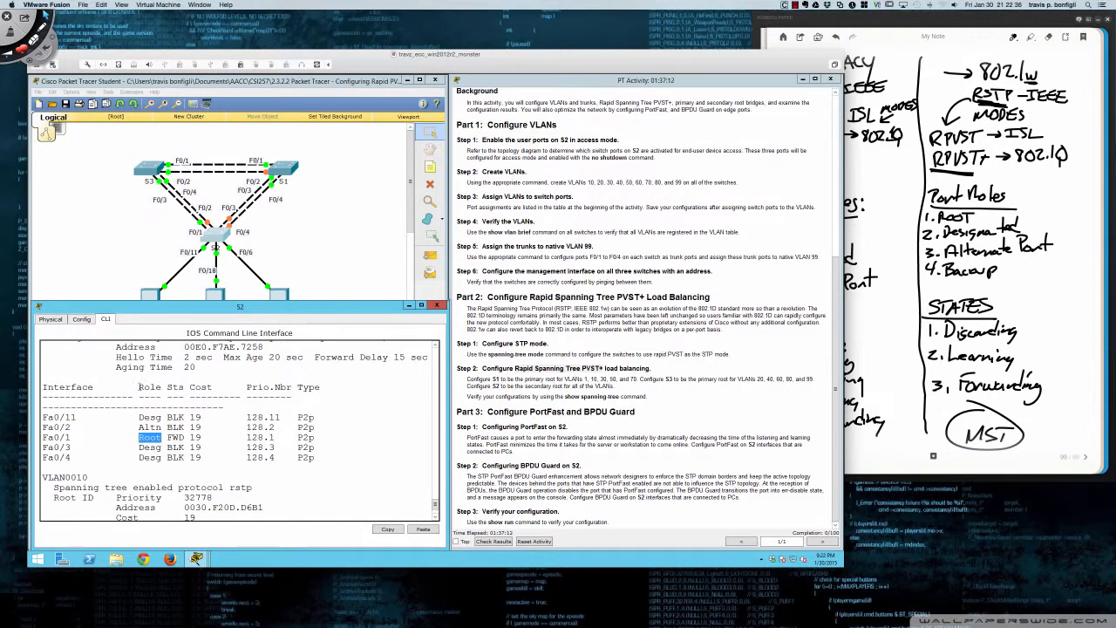
pyautogui.moveTo(139, 386); pyautogui.dragTo(185, 387)
pyautogui.click(151, 446)
pyautogui.moveTo(139, 447); pyautogui.dragTo(158, 447)
pyautogui.moveTo(139, 427); pyautogui.dragTo(161, 427)
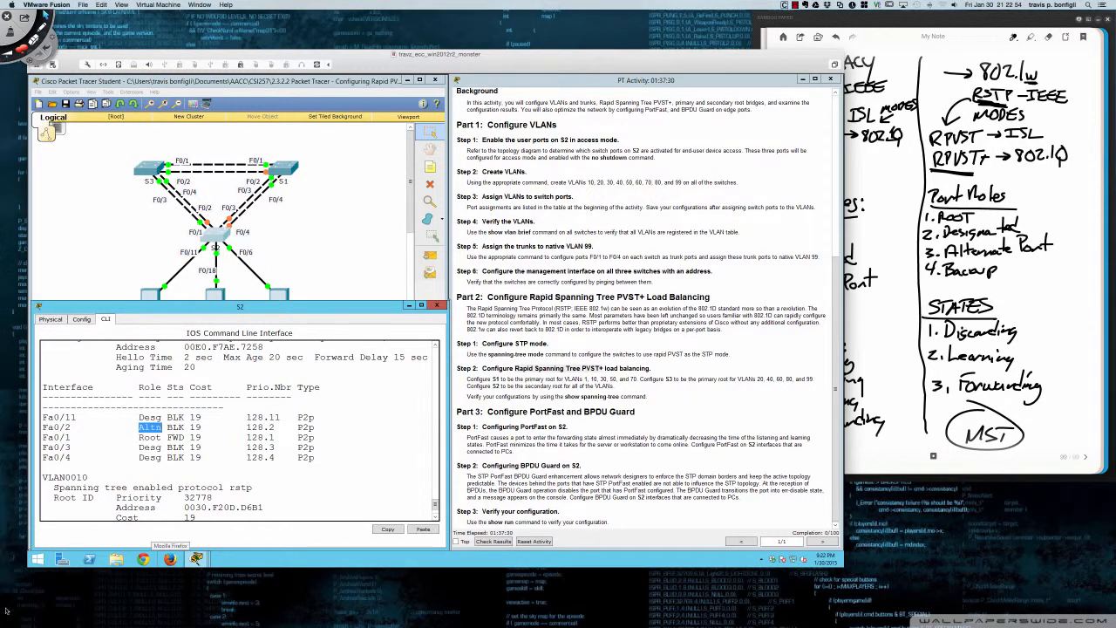
# Switch to the SW52 session in SecureCRT, enter privileged mode and read the spanning-tree protocol and ports with sh span
pyautogui.moveTo(19, 580)
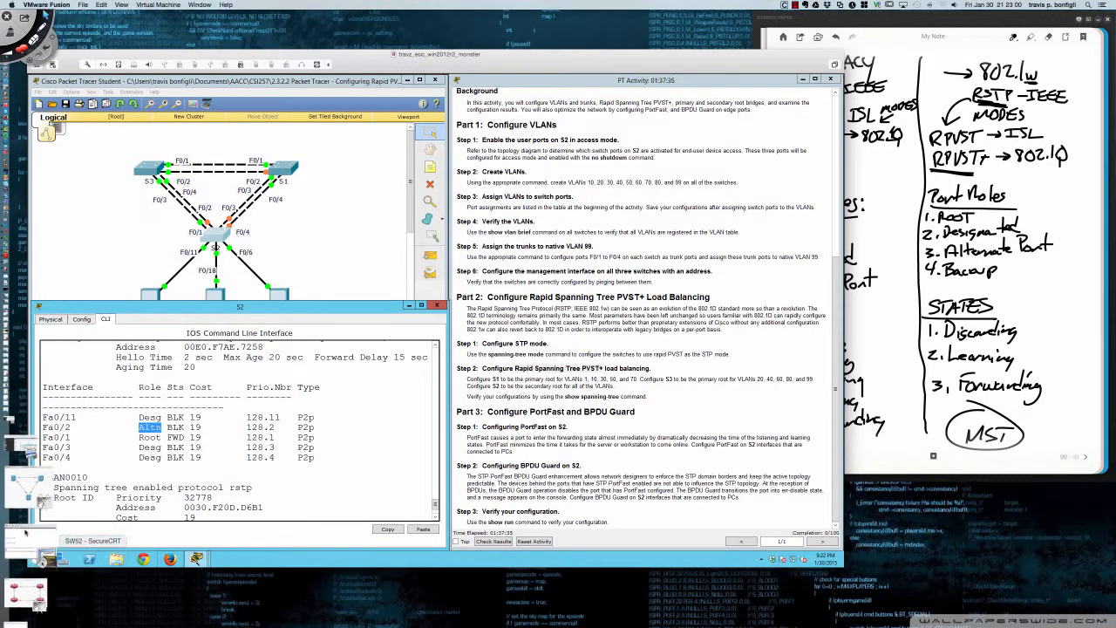
pyautogui.click(27, 531)
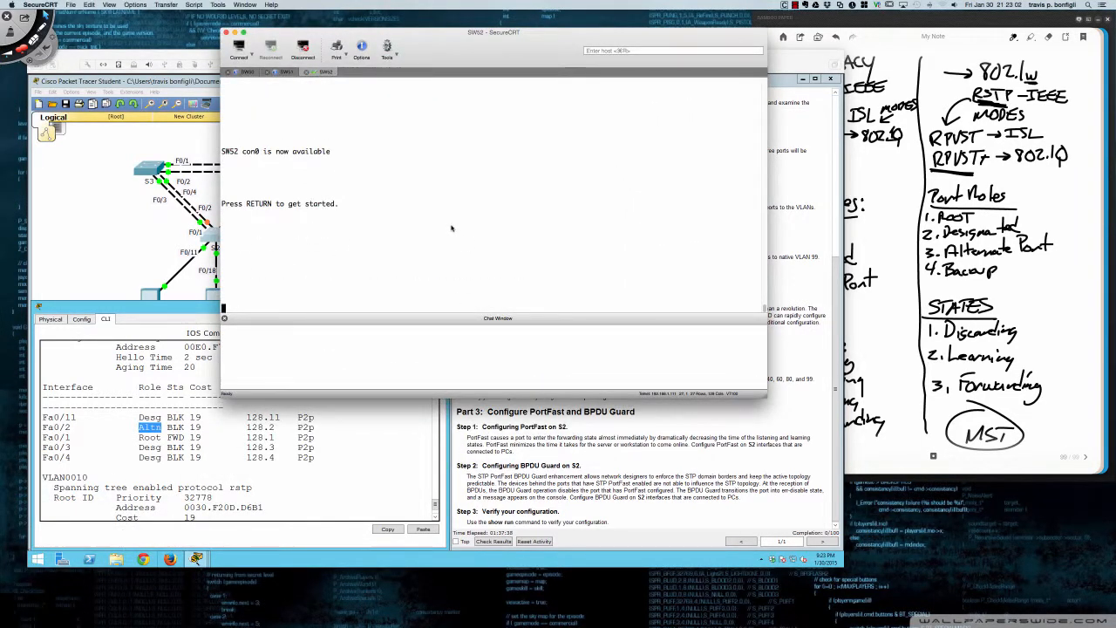
pyautogui.press('Return')
pyautogui.press('Return')
pyautogui.press('Return')
pyautogui.press('Return')
pyautogui.press('Return')
pyautogui.write('en')
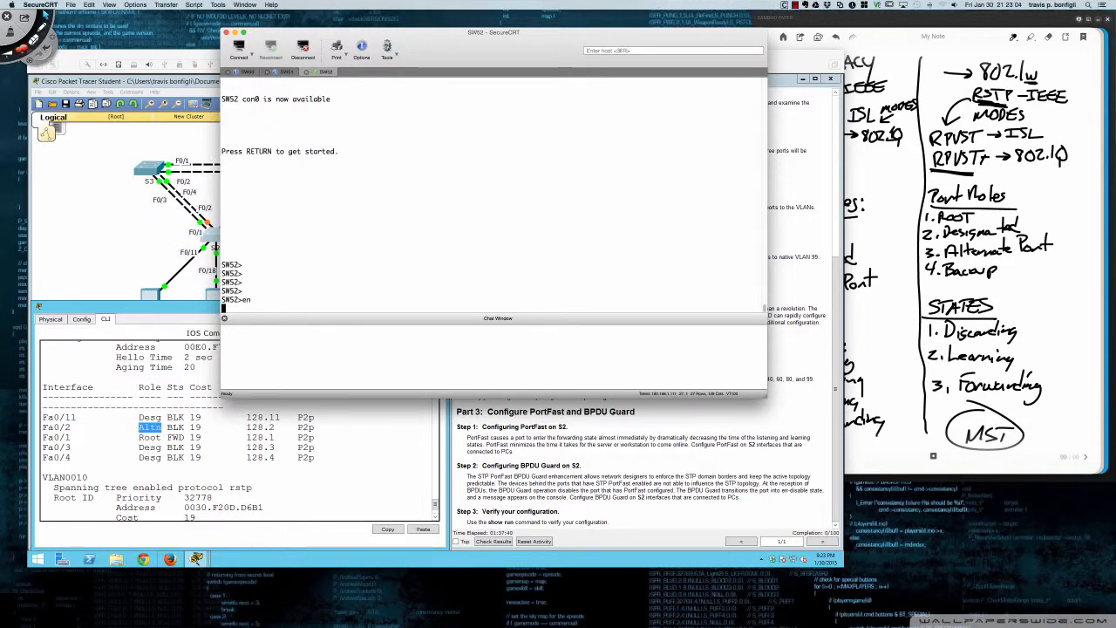
pyautogui.write(' SW52#sh span')
pyautogui.press('Return')
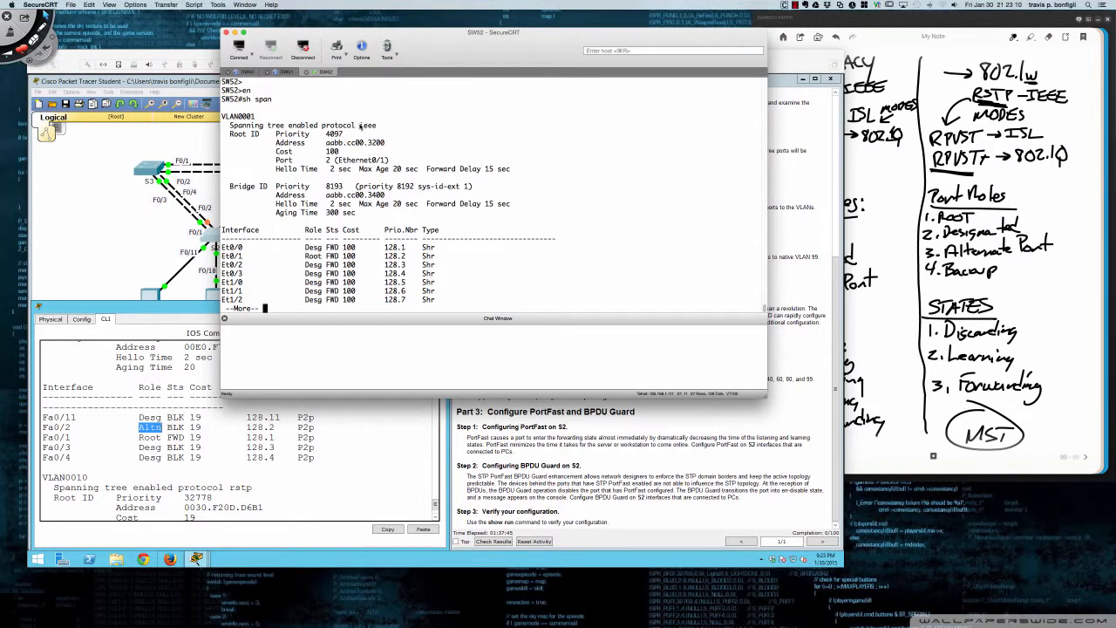
pyautogui.moveTo(360, 125); pyautogui.dragTo(376, 126)
pyautogui.press('space')
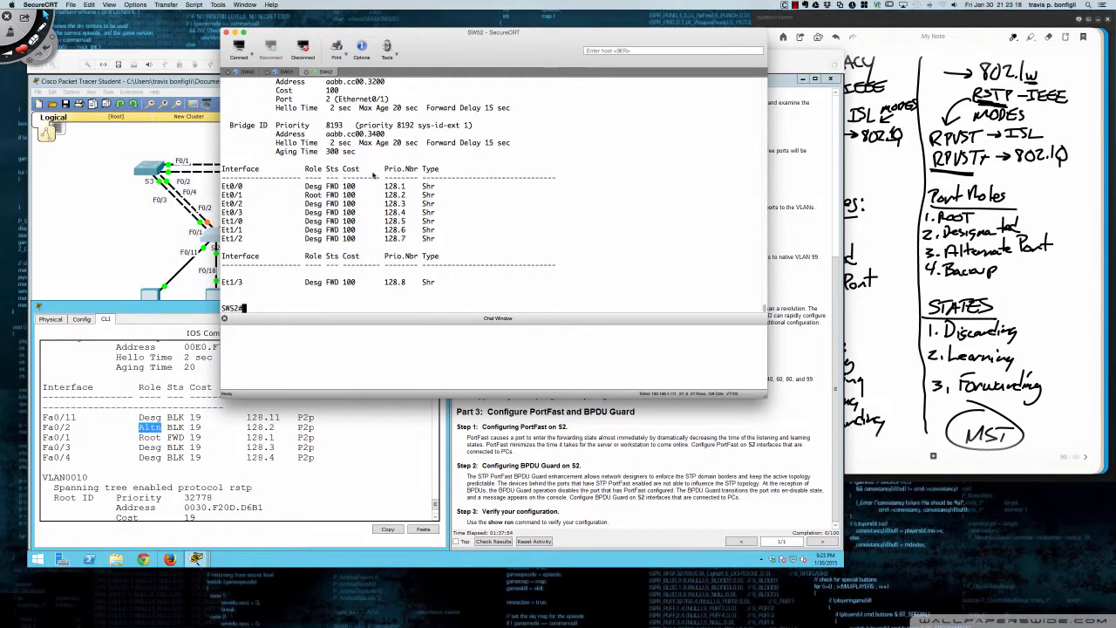
# Switch to the SW51 session, enter privileged mode and show its spanning tree with sh span
pyautogui.click(285, 72)
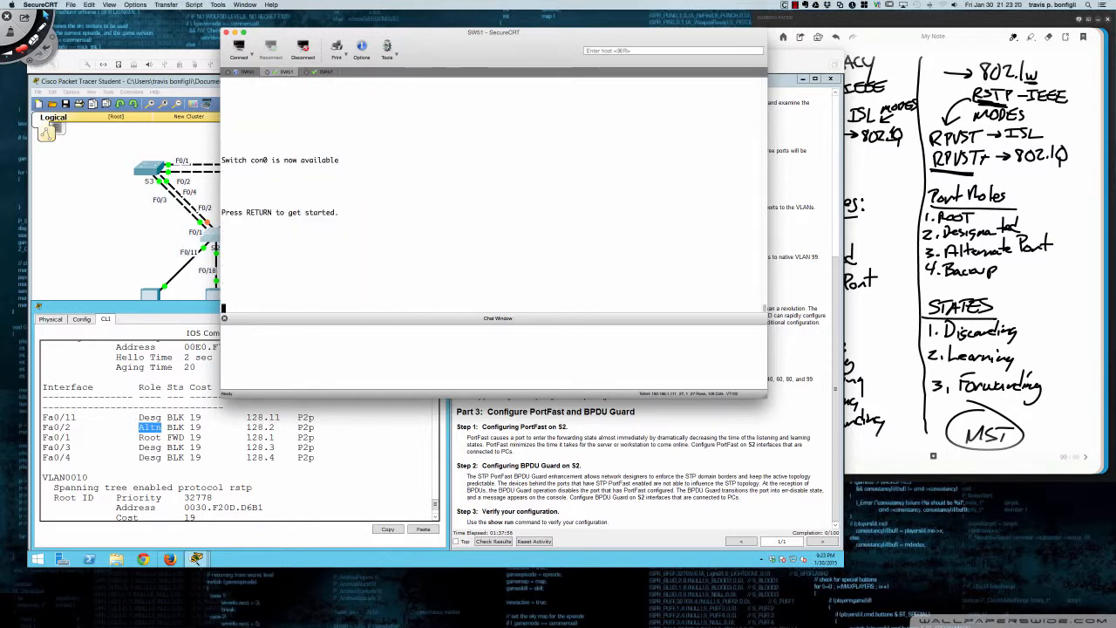
pyautogui.press('Return')
pyautogui.press('Return')
pyautogui.press('Return')
pyautogui.press('Return')
pyautogui.write('en')
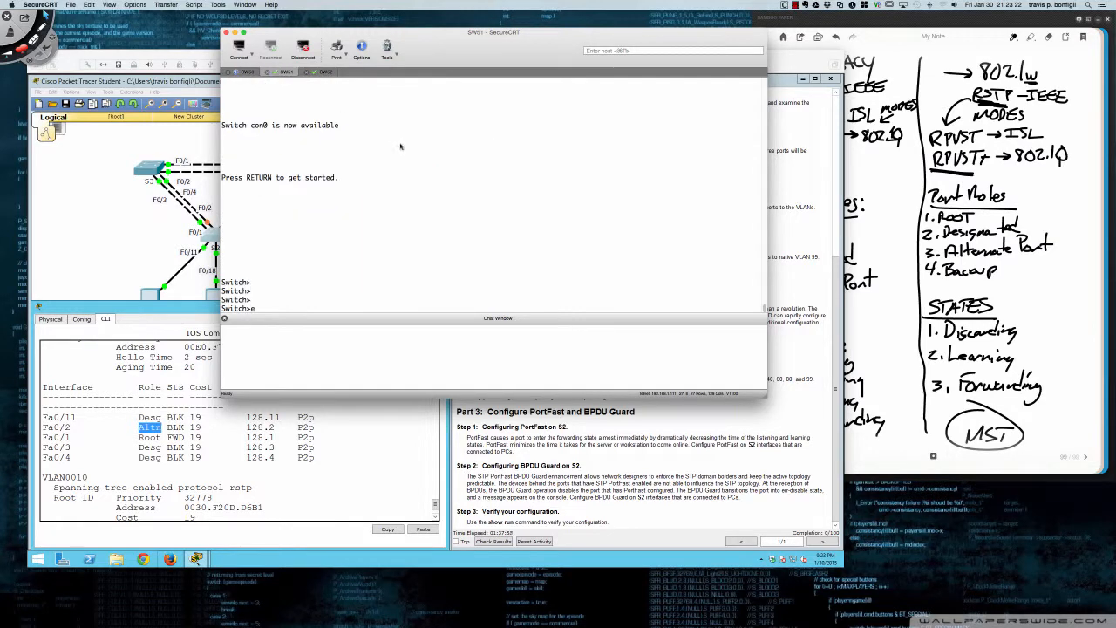
pyautogui.press('Return')
pyautogui.write('sh span')
pyautogui.press('Return')
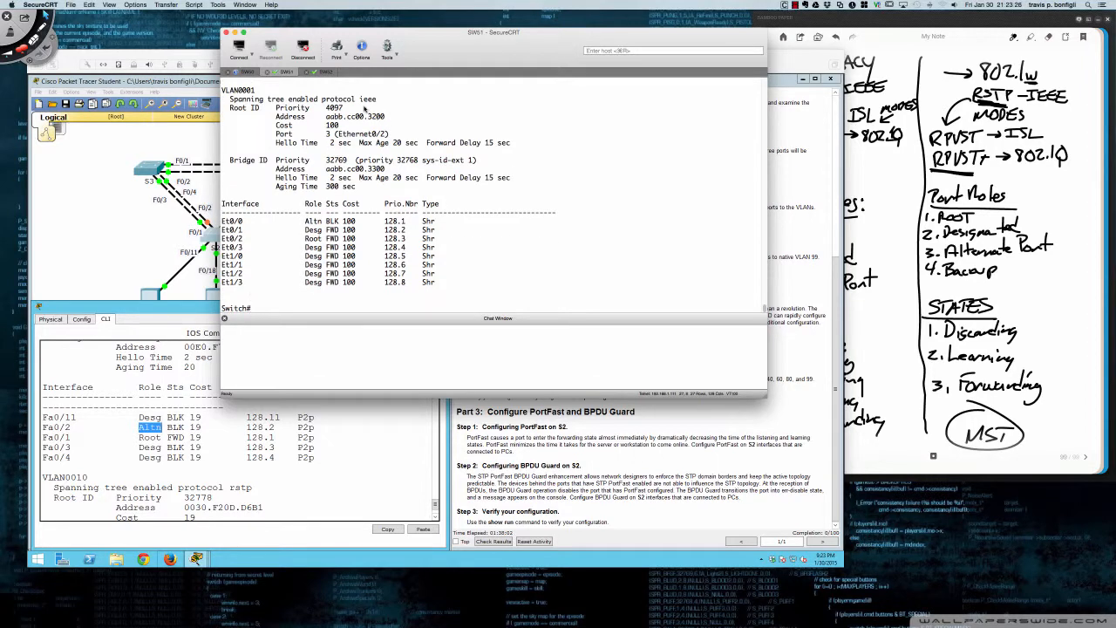
# Compare the spanning-tree protocol line with the role and status of Et0/0 in SW51's VLAN 1 output
pyautogui.moveTo(359, 99); pyautogui.dragTo(377, 102)
pyautogui.moveTo(307, 224); pyautogui.dragTo(324, 224)
pyautogui.moveTo(360, 101); pyautogui.dragTo(376, 102)
pyautogui.moveTo(305, 222); pyautogui.dragTo(324, 223)
pyautogui.moveTo(359, 99); pyautogui.dragTo(378, 101)
pyautogui.moveTo(305, 221); pyautogui.dragTo(443, 285)
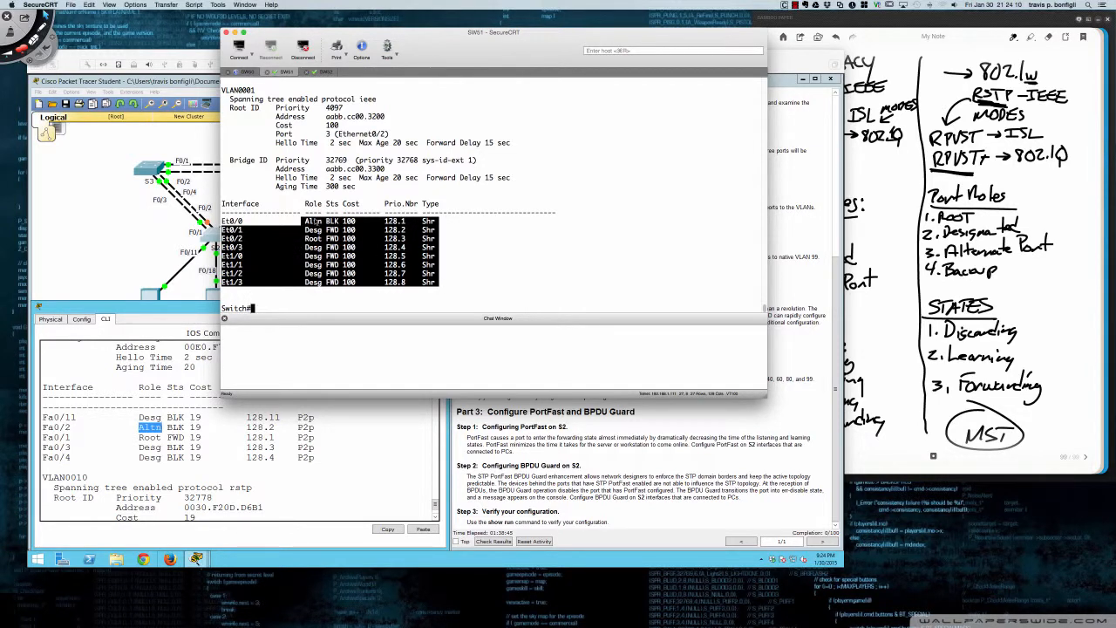
pyautogui.doubleClick(331, 221)
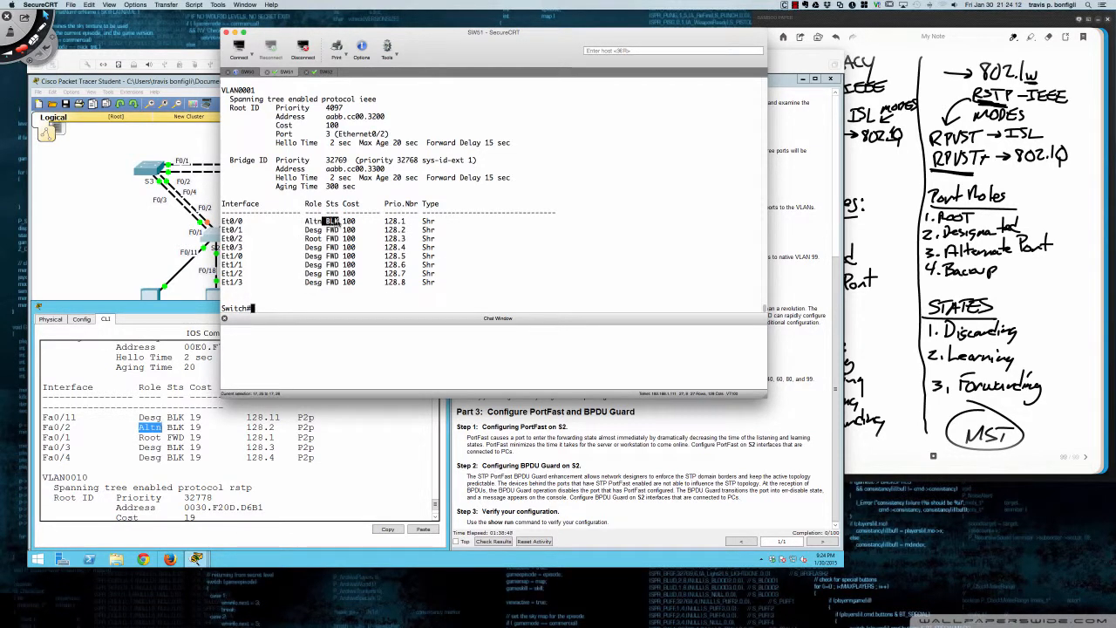
pyautogui.moveTo(305, 222); pyautogui.dragTo(340, 223)
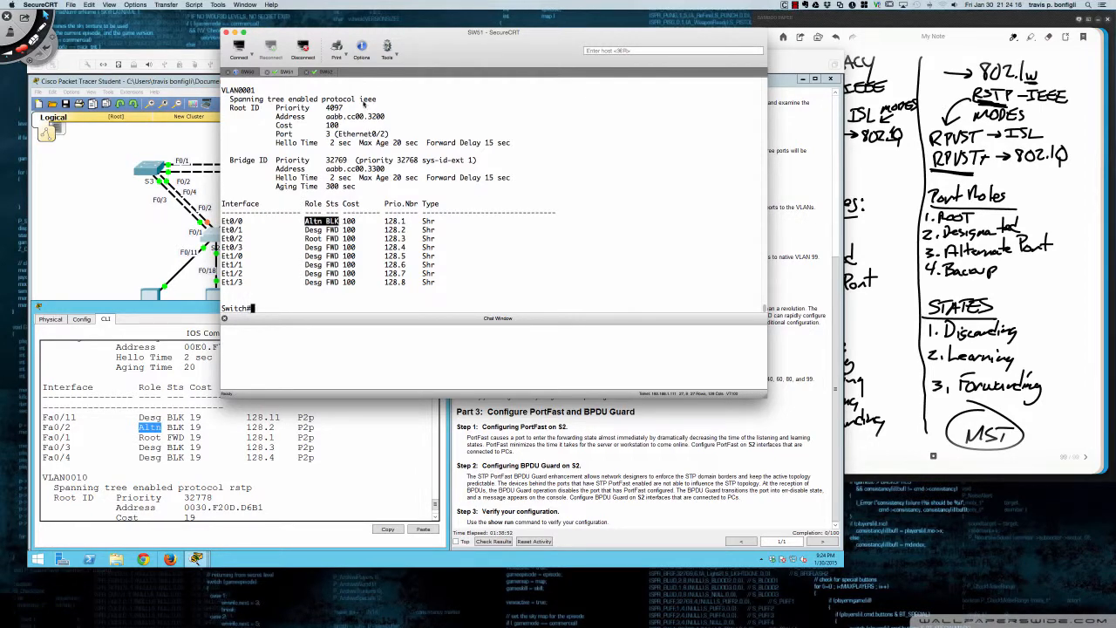
pyautogui.moveTo(357, 99); pyautogui.dragTo(378, 102)
pyautogui.moveTo(304, 220); pyautogui.dragTo(326, 223)
pyautogui.moveTo(358, 99); pyautogui.dragTo(379, 101)
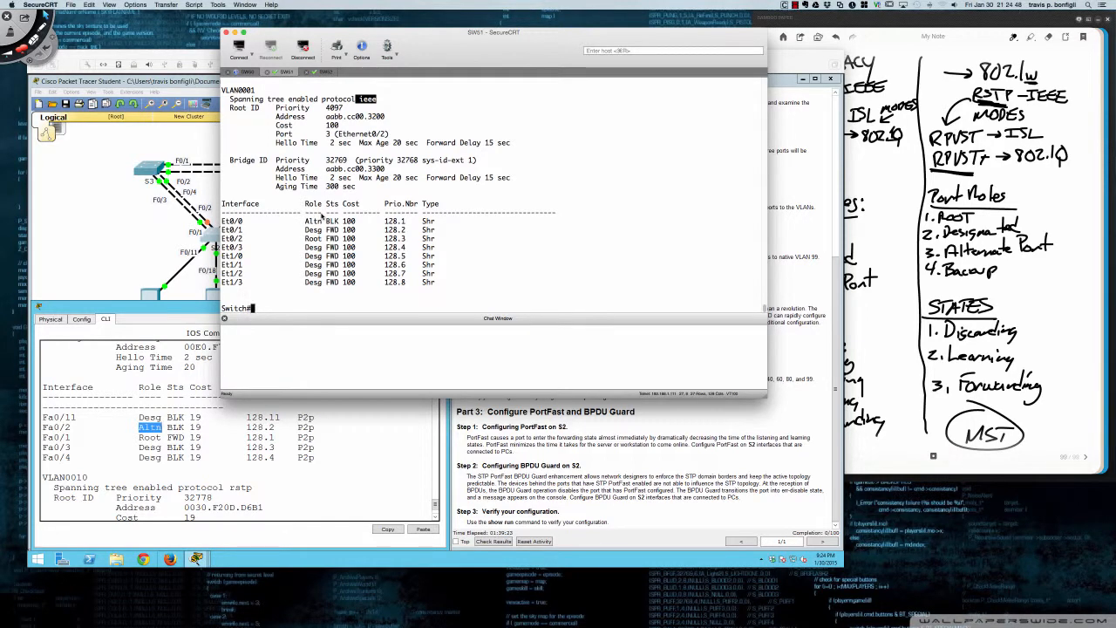
# Enter global configuration mode in the SW51 session and set the spanning-tree mode to rapid-pvst
pyautogui.write('conf t')
pyautogui.press('Return')
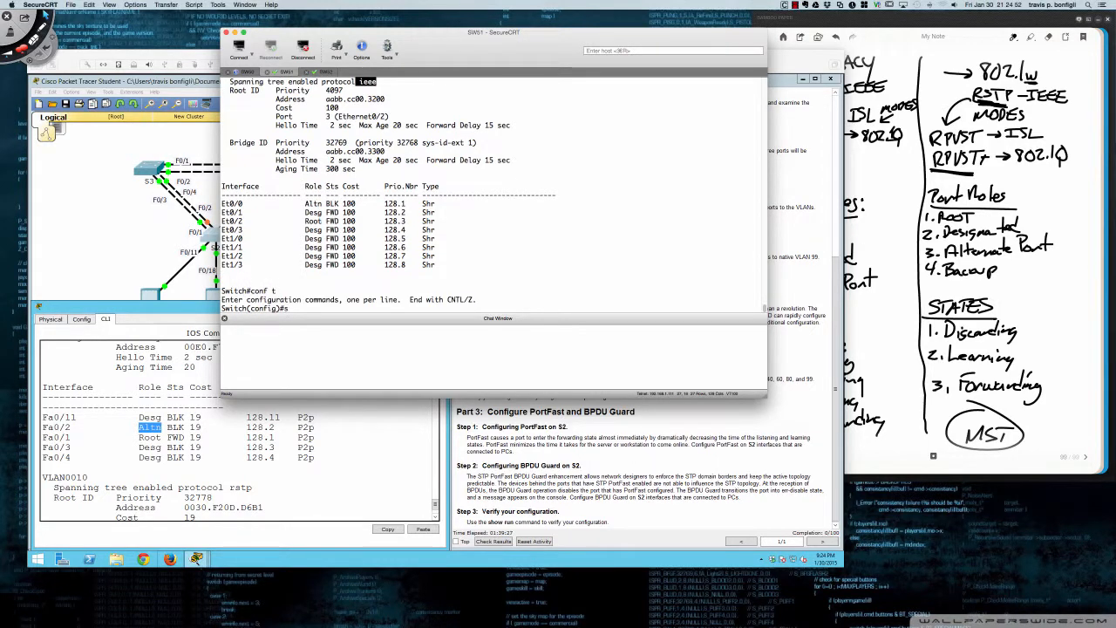
pyautogui.write('sp')
pyautogui.press('Tab')
pyautogui.write('mode')
pyautogui.press('Tab')
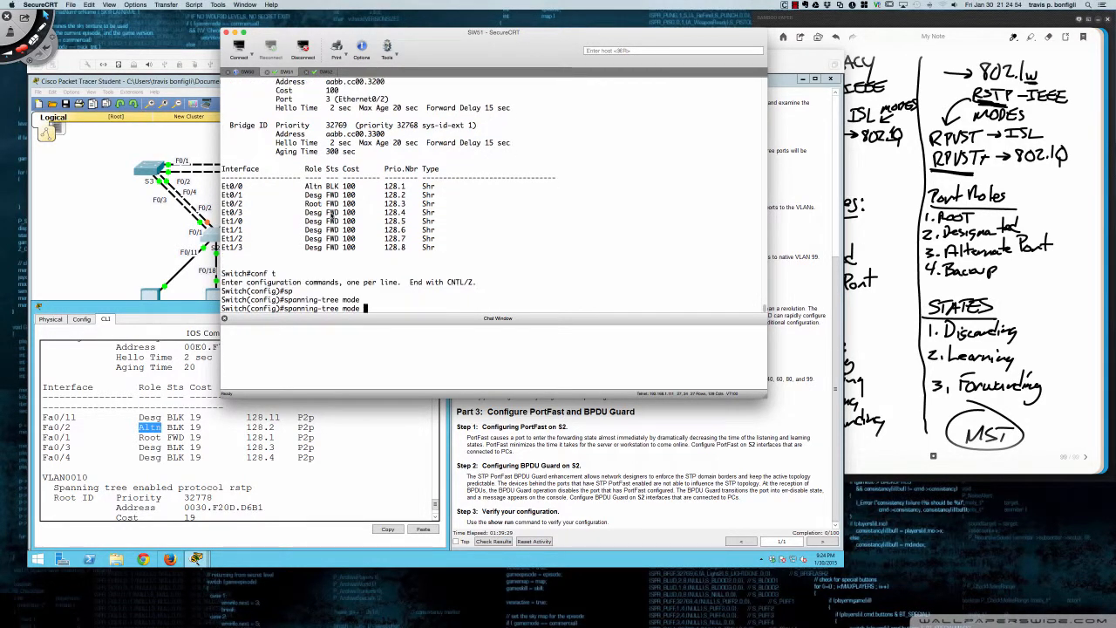
pyautogui.write('ra')
pyautogui.press('Tab')
pyautogui.press('Return')
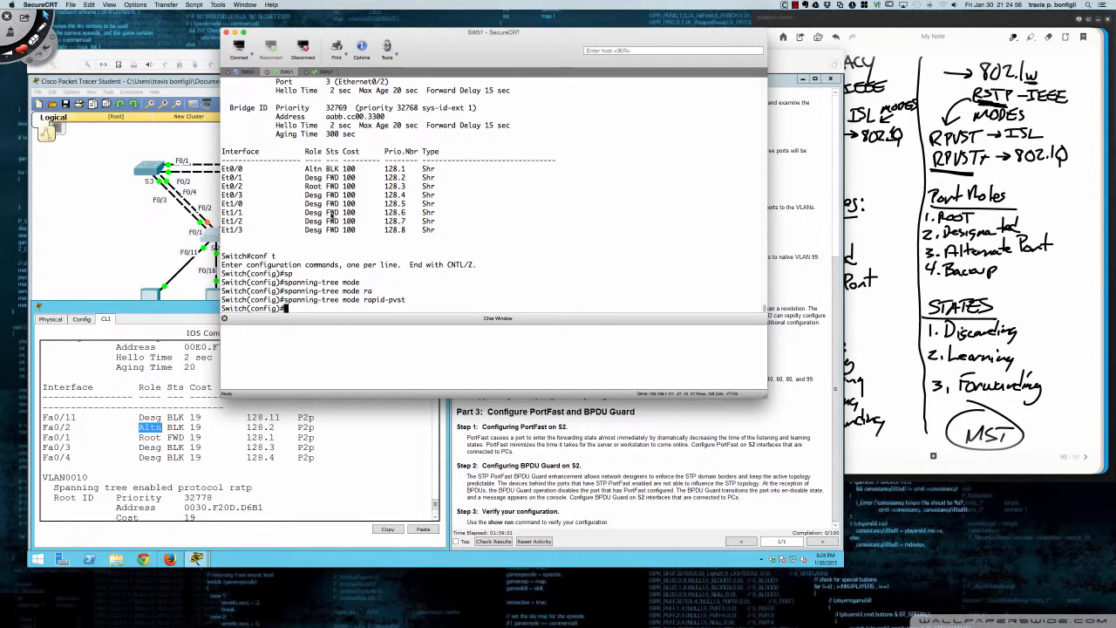
# Show the spanning tree from configuration mode with do sh span and examine the protocol and port roles
pyautogui.write('do sh span')
pyautogui.press('Return')
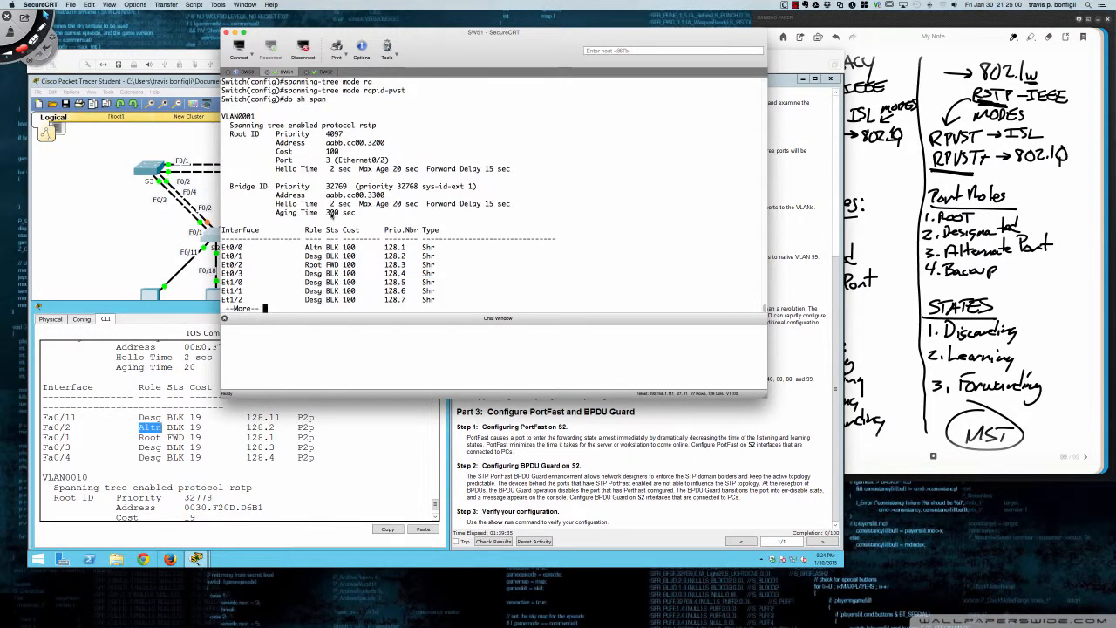
pyautogui.moveTo(305, 248); pyautogui.dragTo(325, 248)
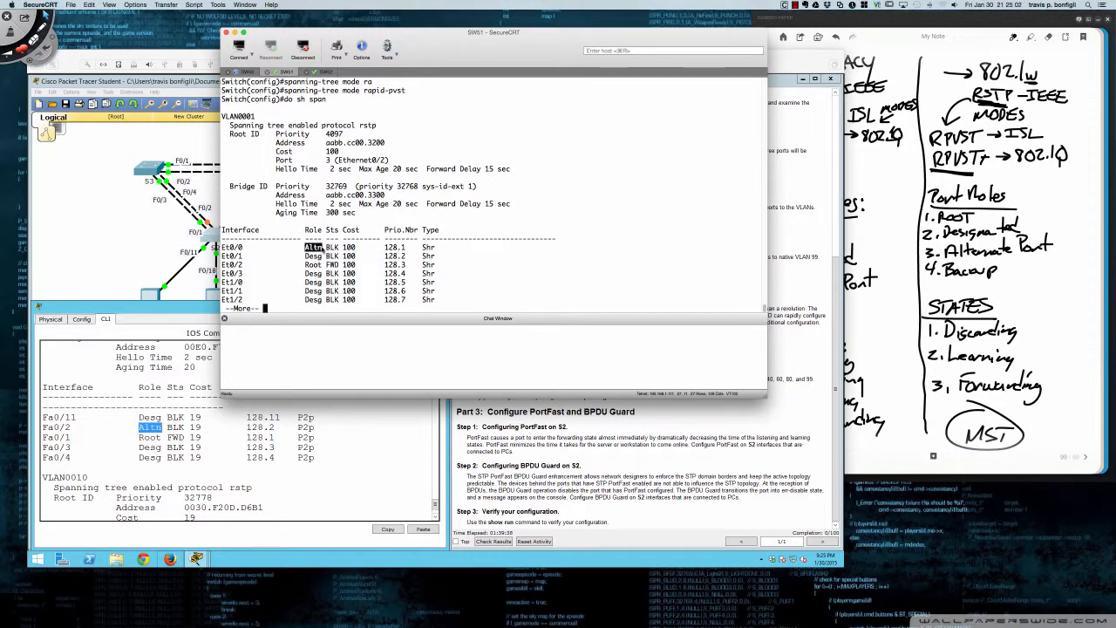
pyautogui.press('space')
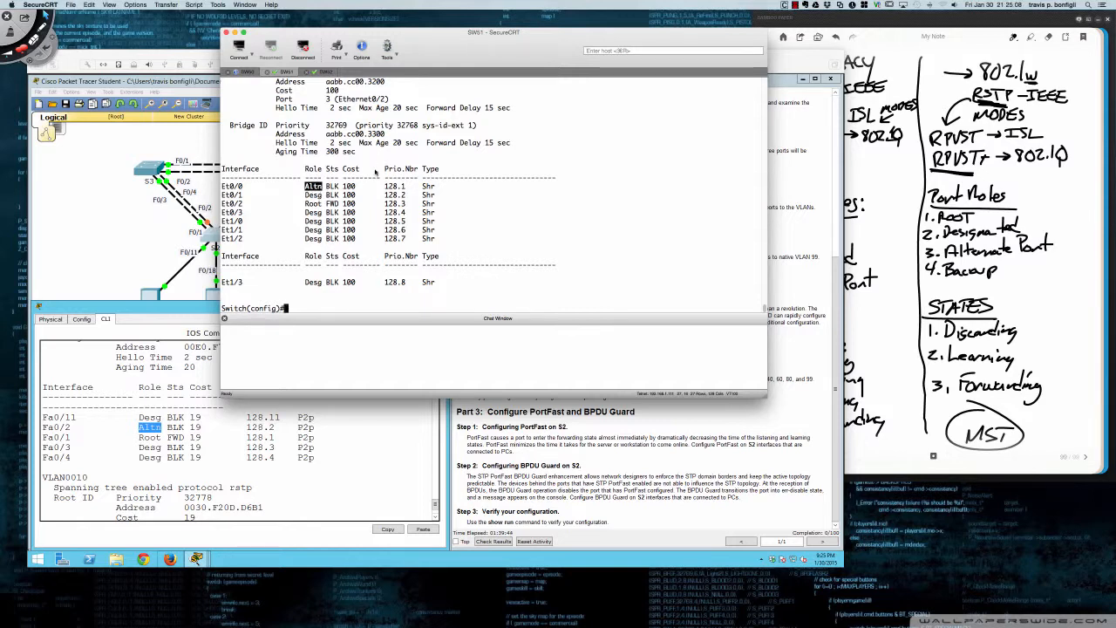
pyautogui.scroll(3, 380, 161)
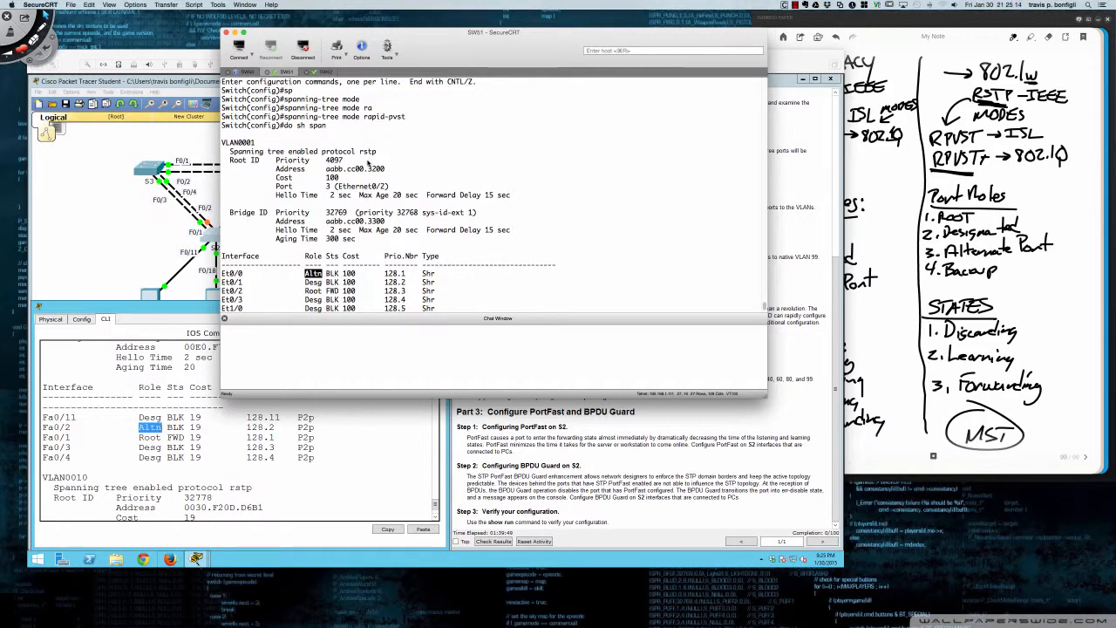
pyautogui.scroll(-3, 368, 165)
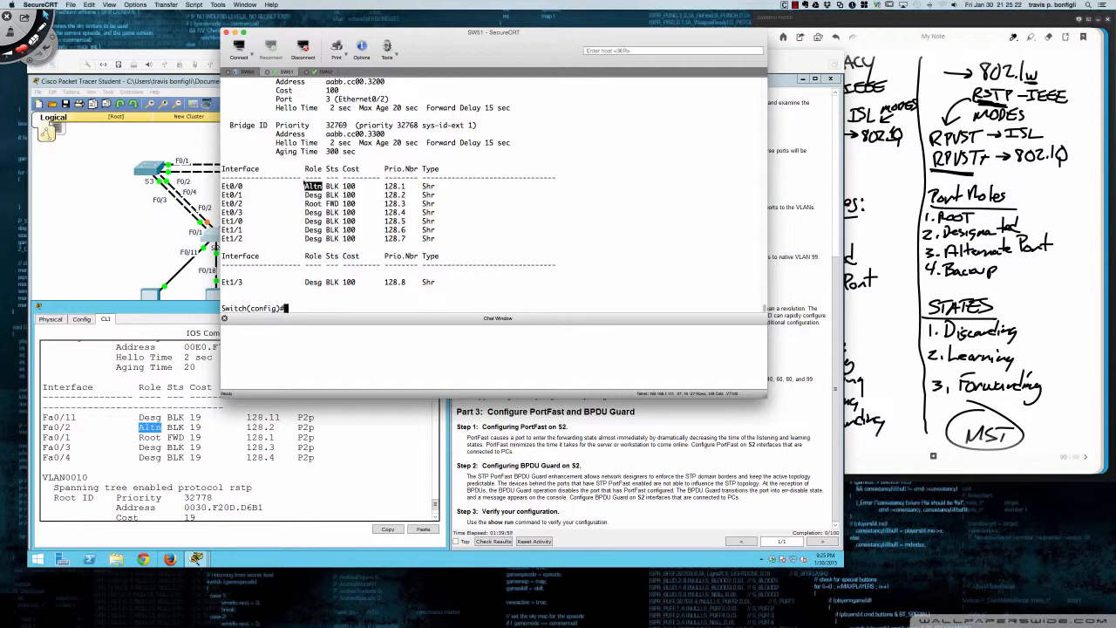
# Switch from SecureCRT back to Packet Tracer and open S1's command line at a fresh configuration prompt
pyautogui.click(235, 32)
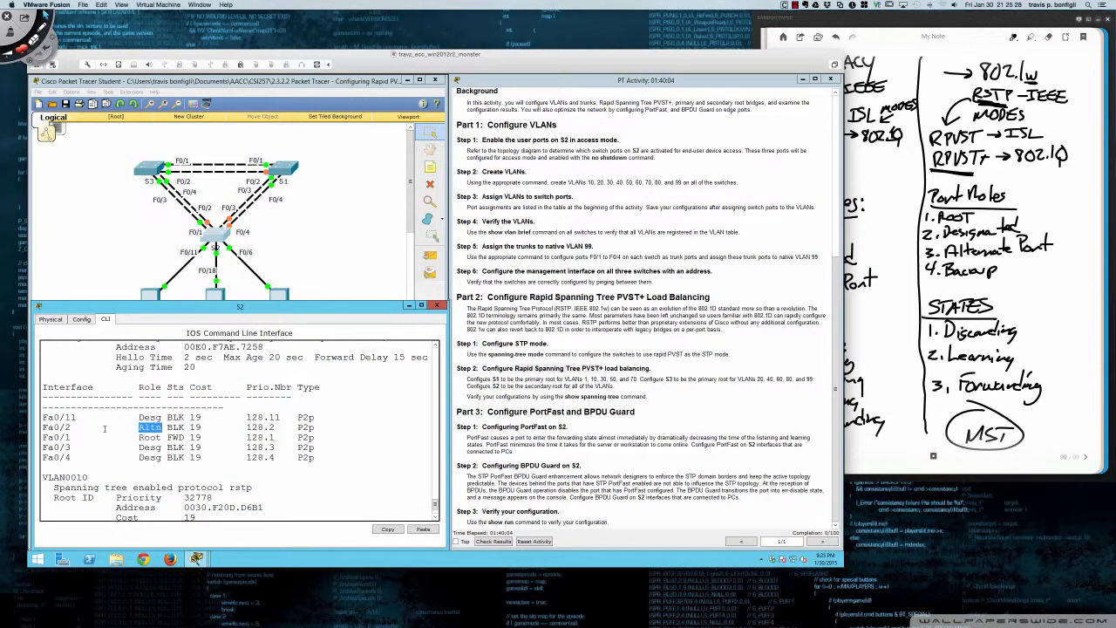
pyautogui.click(202, 427)
pyautogui.click(279, 171)
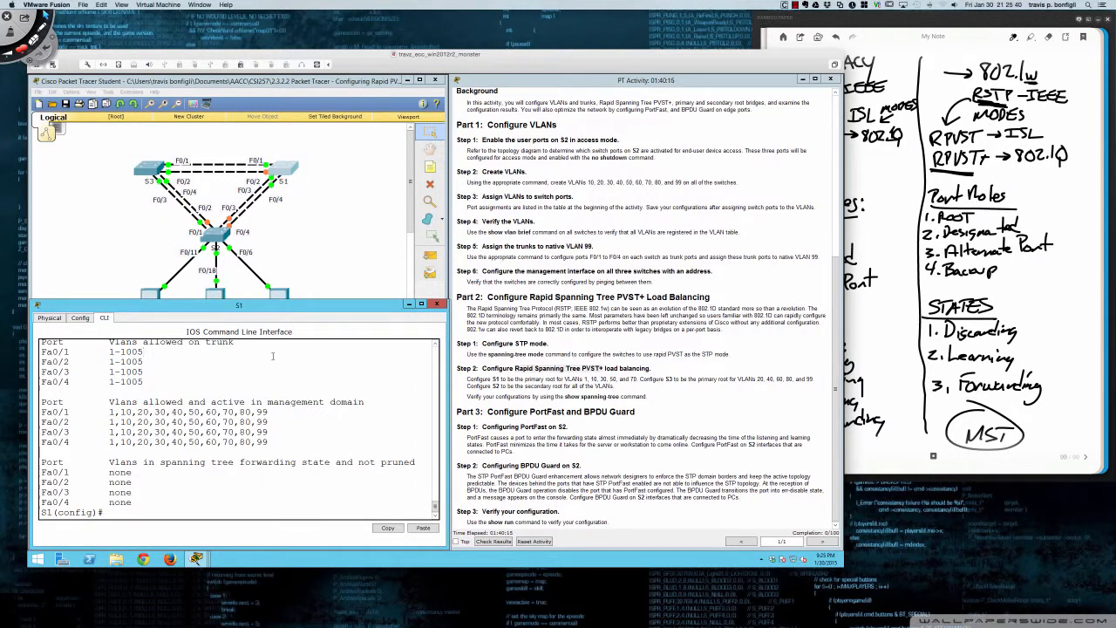
pyautogui.press('Return')
pyautogui.press('Return')
pyautogui.press('Return')
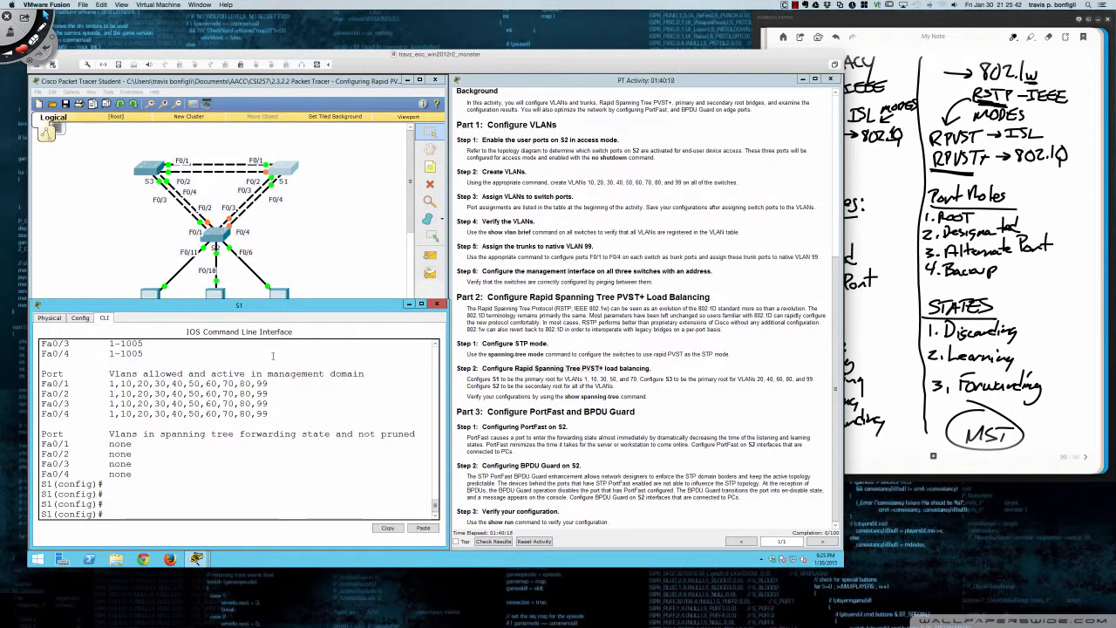
# Configure S1 as the primary spanning-tree root for VLANs 1,10,30,50,70, consulting the command help for the VLAN range and options
pyautogui.write('sp')
pyautogui.press('Tab')
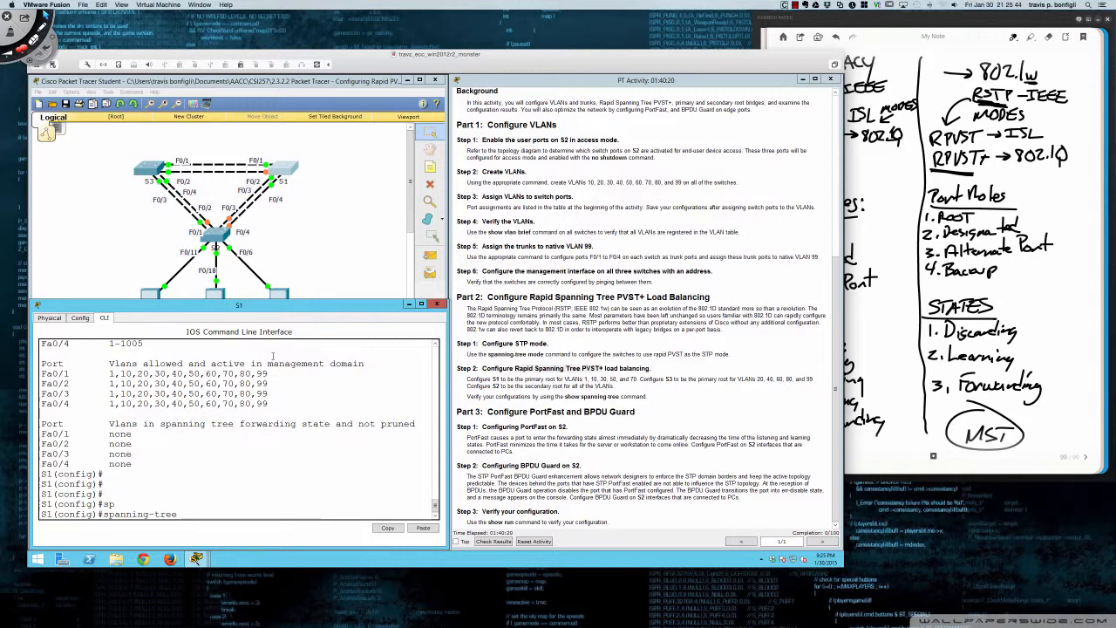
pyautogui.write('vlan ?')
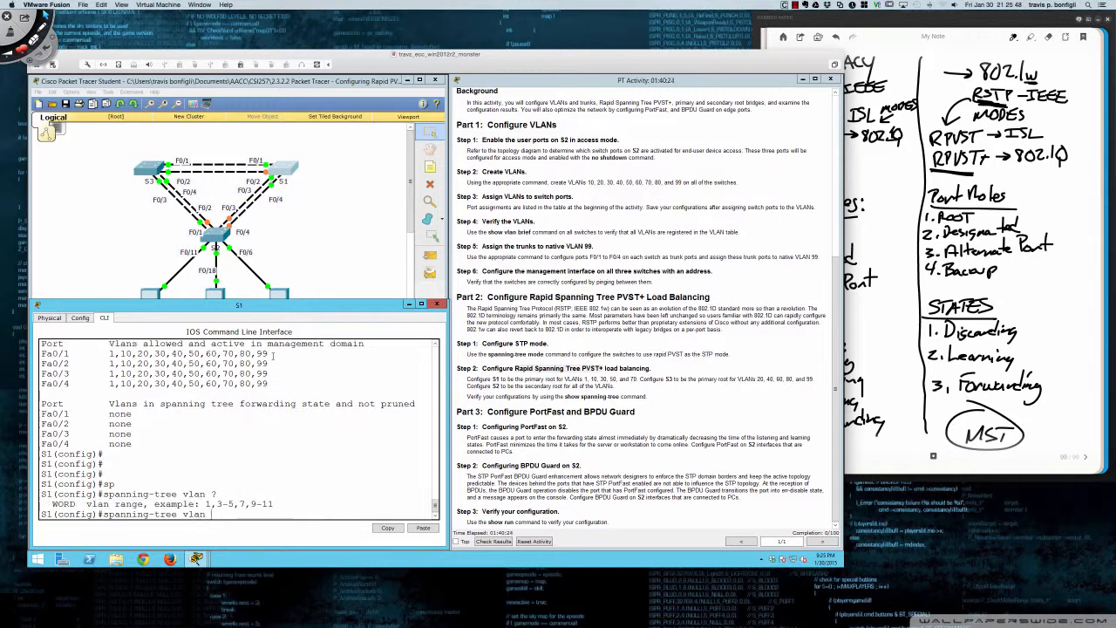
pyautogui.write('1,10,30,50,70,')
pyautogui.write('?')
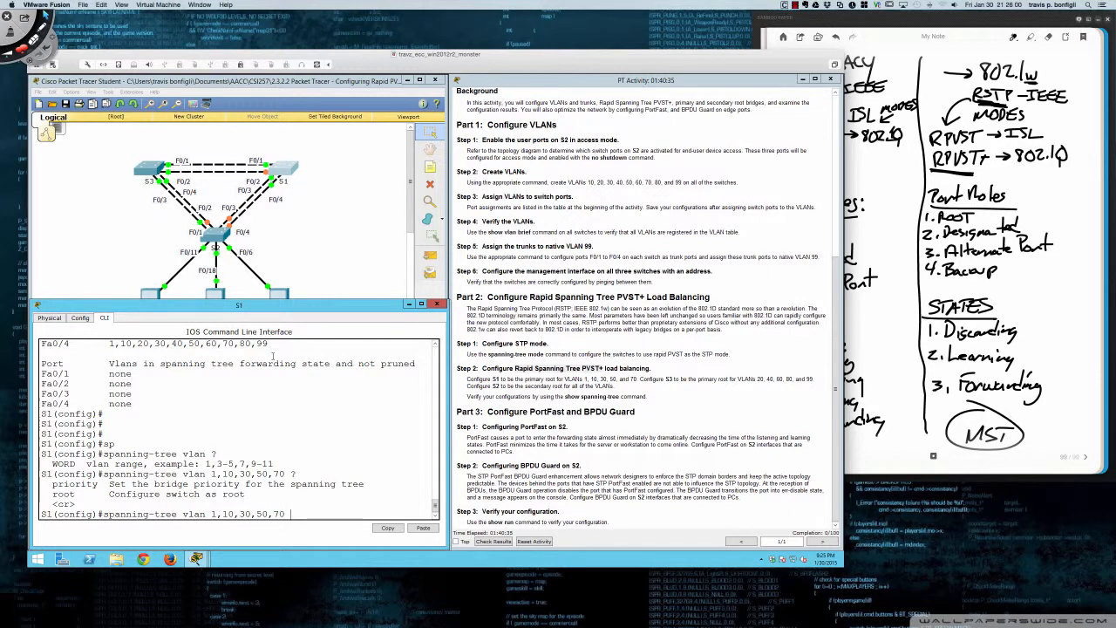
pyautogui.write('roo')
pyautogui.press('Tab')
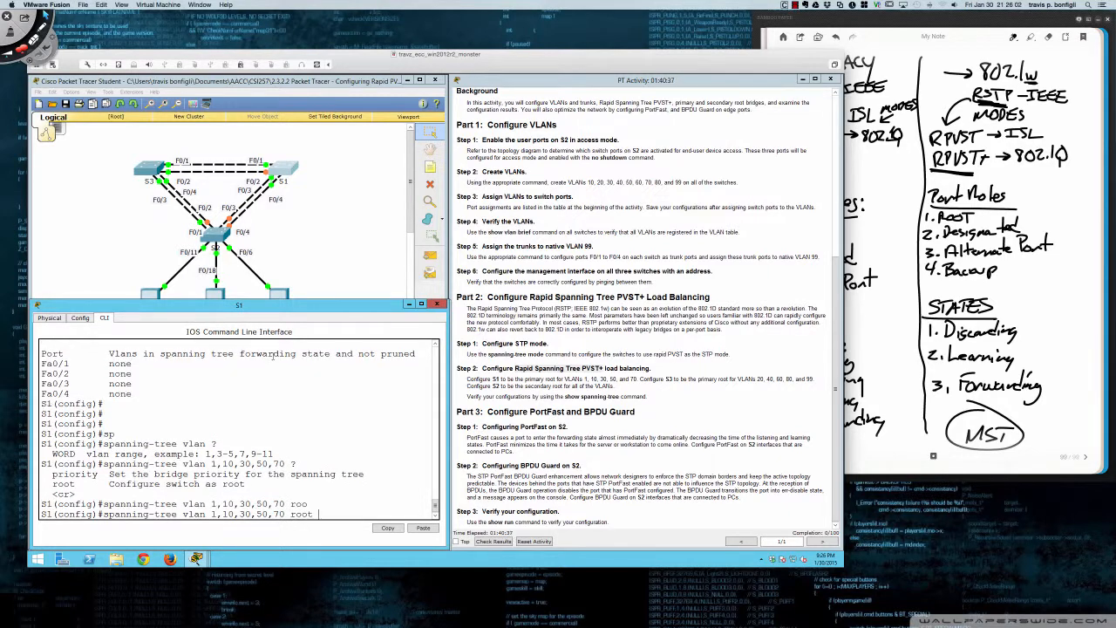
pyautogui.write('primary')
pyautogui.press('Return')
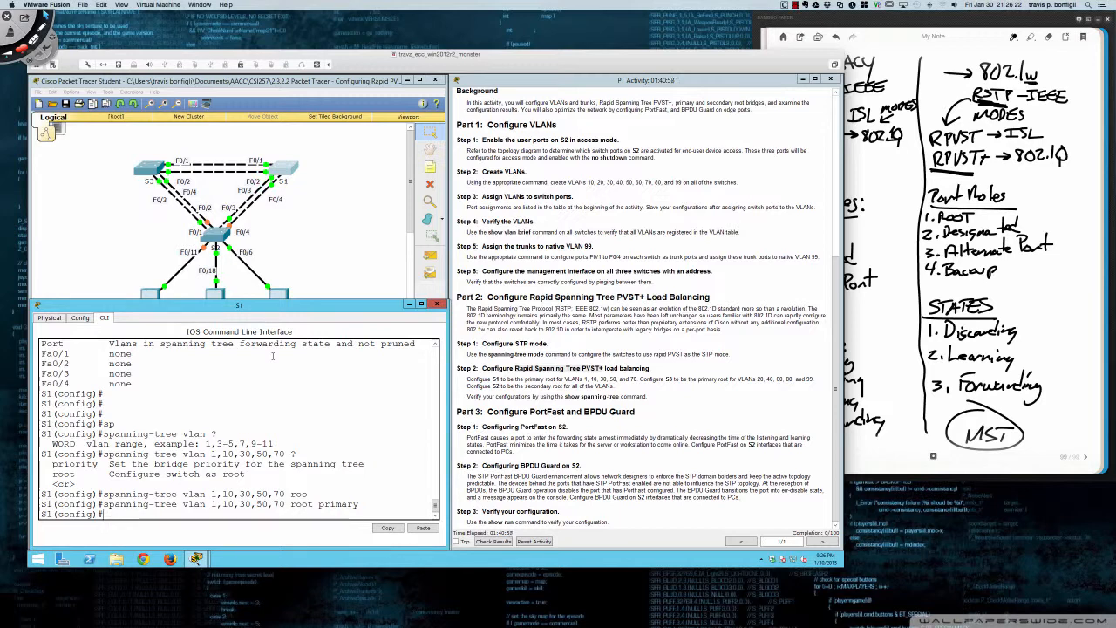
pyautogui.press('Return')
pyautogui.press('Return')
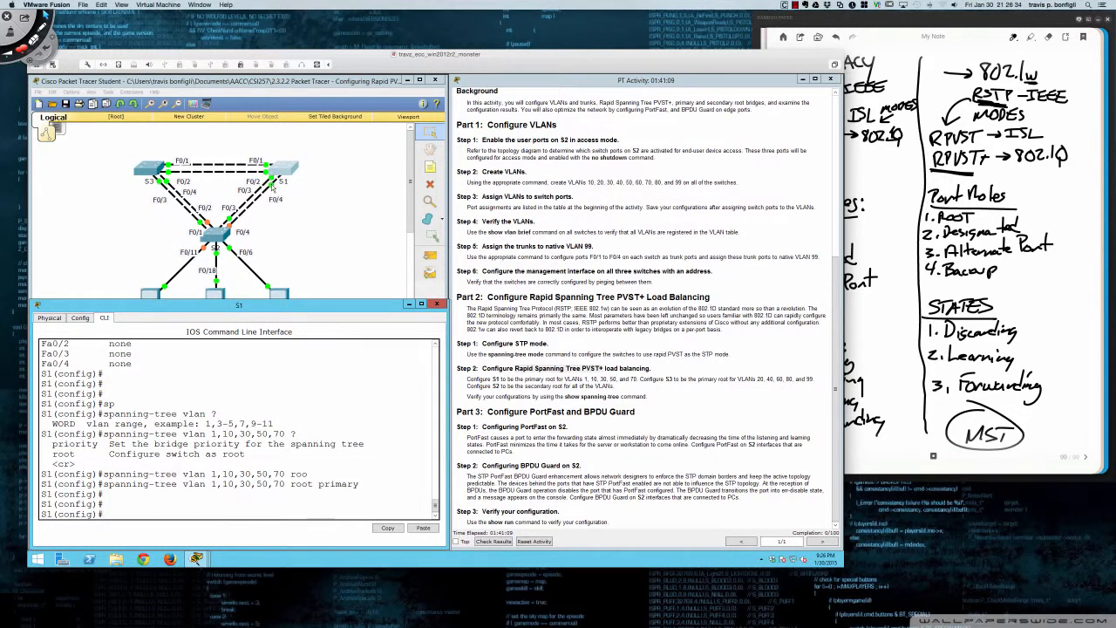
# Review the VLAN list in S1's spanning-tree root command against the links in the topology
pyautogui.moveTo(211, 485); pyautogui.dragTo(285, 486)
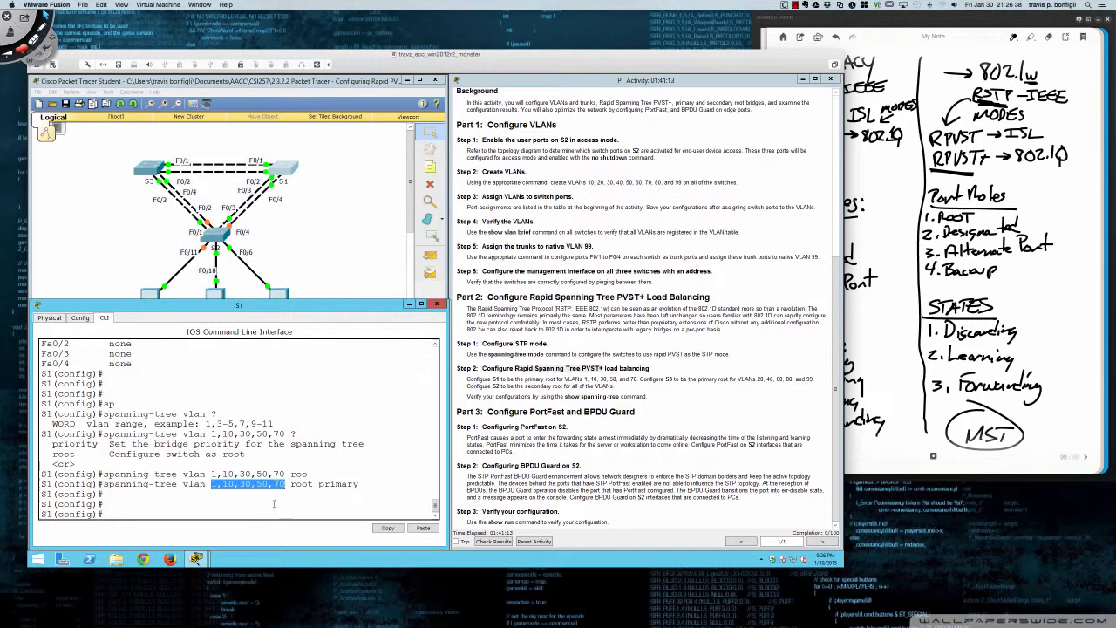
pyautogui.click(273, 501)
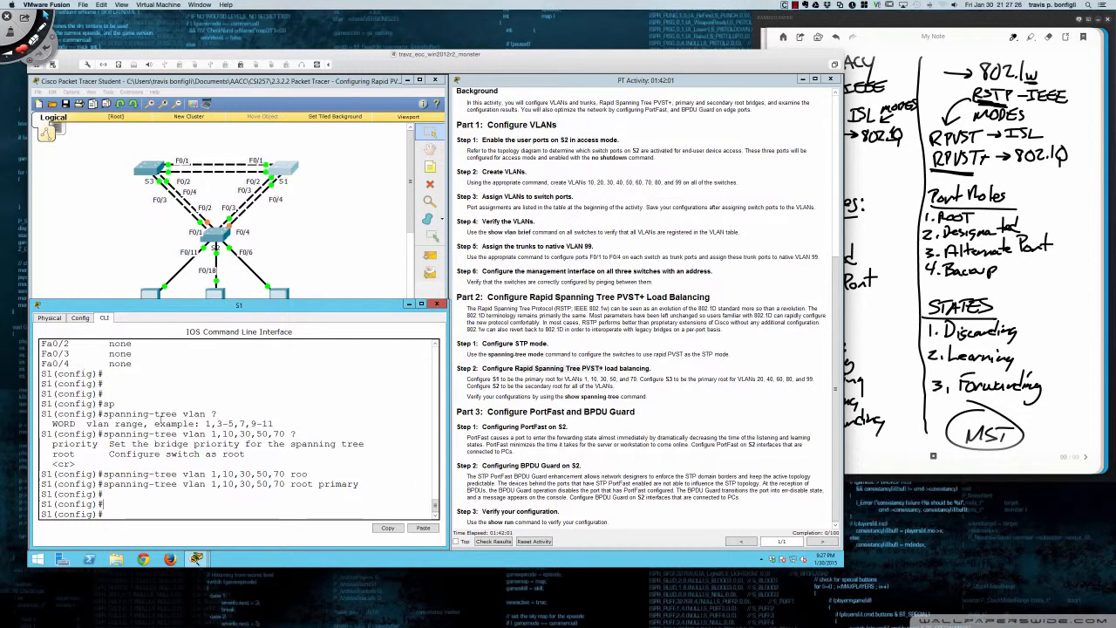
pyautogui.moveTo(210, 474); pyautogui.dragTo(286, 465)
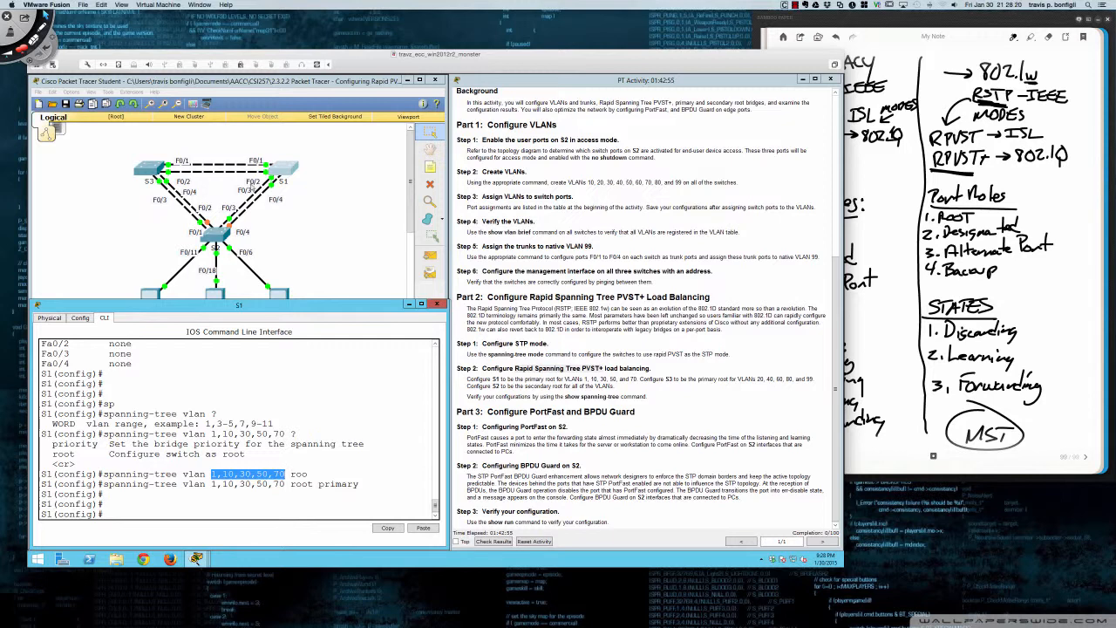
pyautogui.click(283, 364)
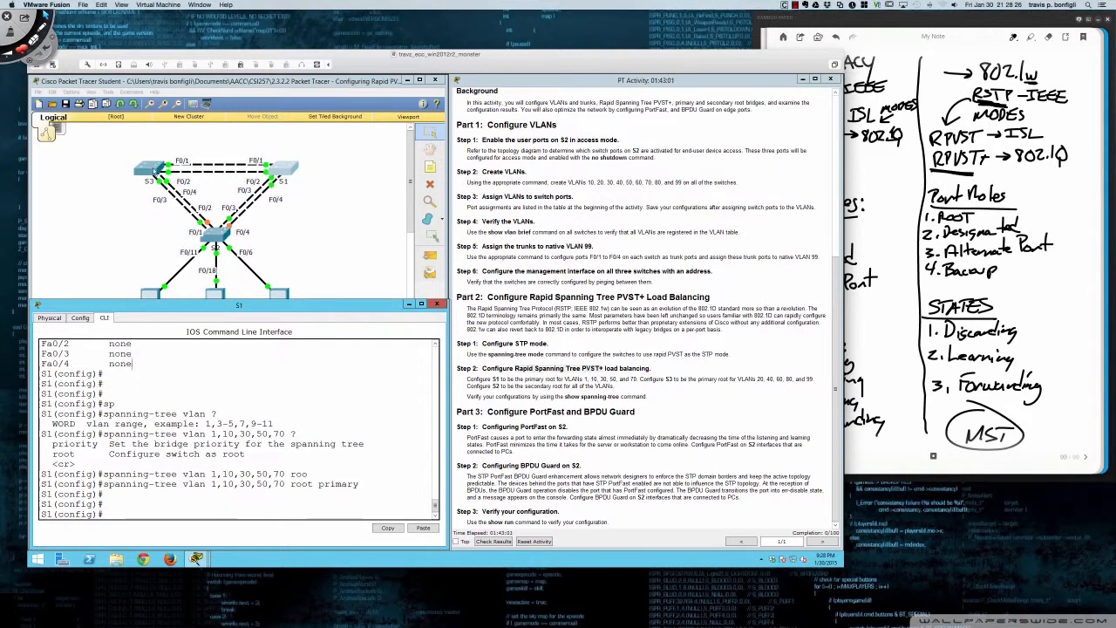
# Open S3's command line at a fresh configuration prompt
pyautogui.click(153, 170)
pyautogui.press('Return')
pyautogui.press('Return')
pyautogui.press('Return')
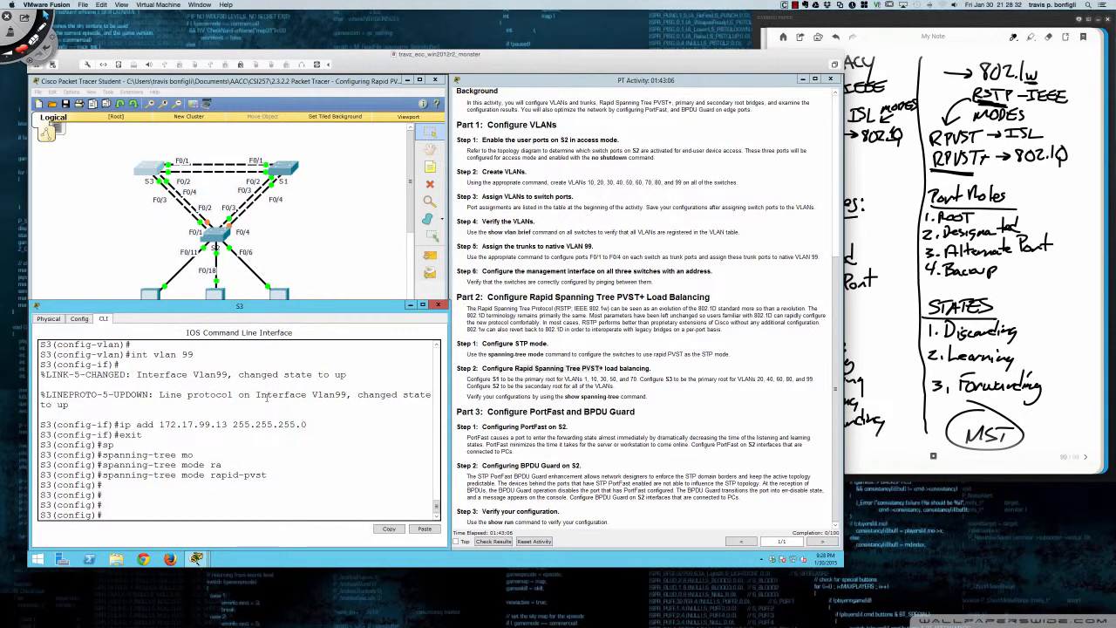
# Configure S3 as the primary spanning-tree root for VLANs 20,40,60,80,99
pyautogui.write('sap')
pyautogui.press('Tab')
pyautogui.press('BackSpace')
pyautogui.press('BackSpace')
pyautogui.write('p')
pyautogui.press('Tab')
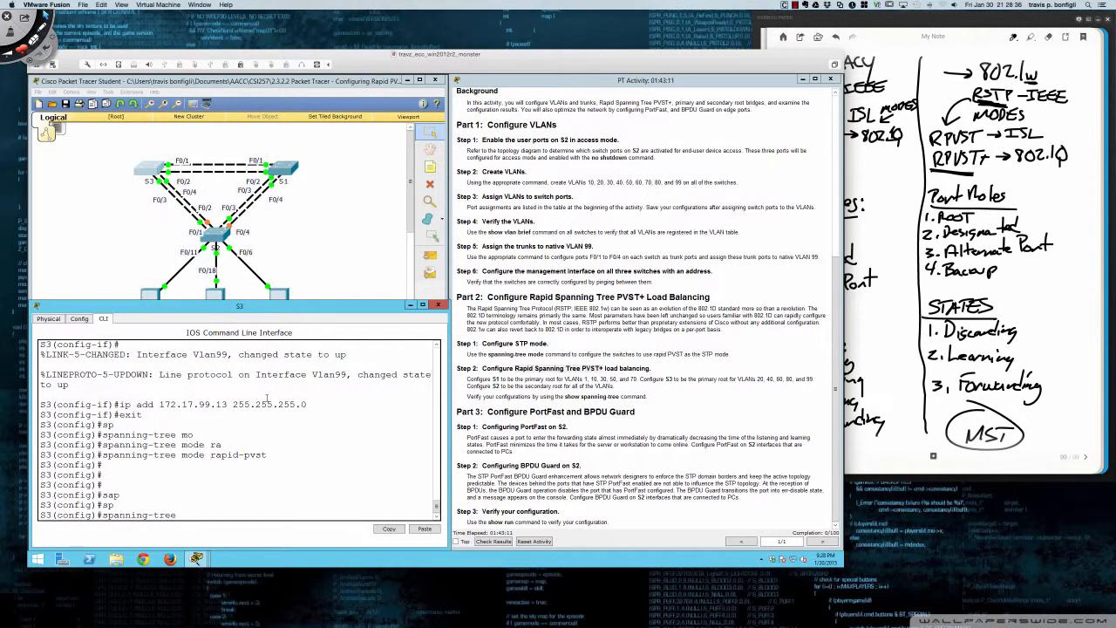
pyautogui.write('vlan 20,40,60')
pyautogui.write(',80,99 roo')
pyautogui.press('Tab')
pyautogui.write('prim')
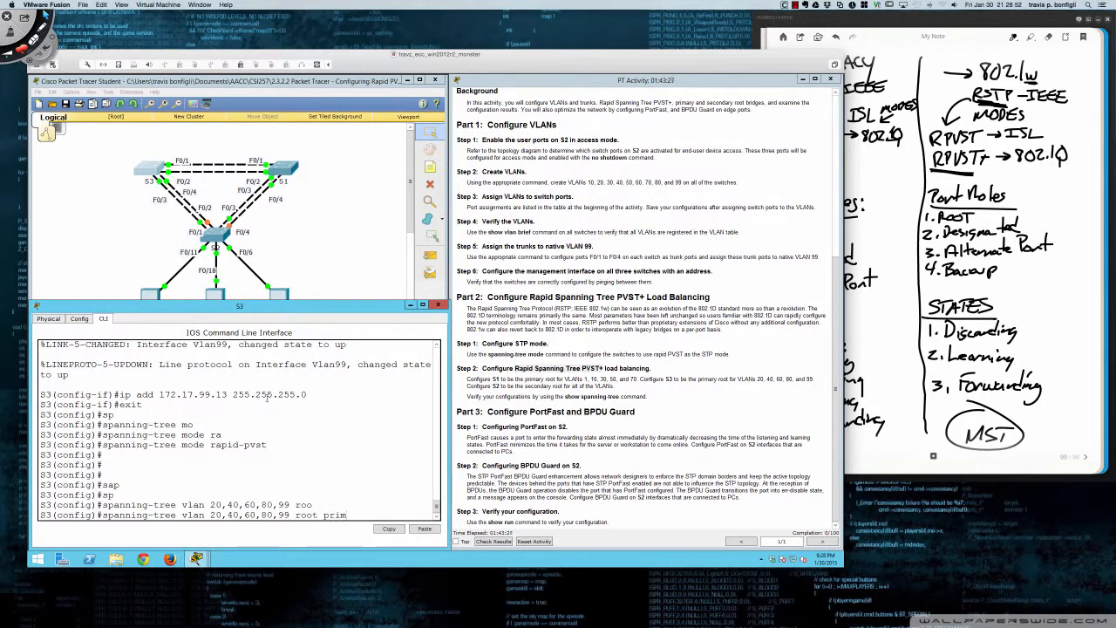
pyautogui.press('Tab')
pyautogui.press('Return')
pyautogui.press('Return')
pyautogui.press('Return')
pyautogui.press('Return')
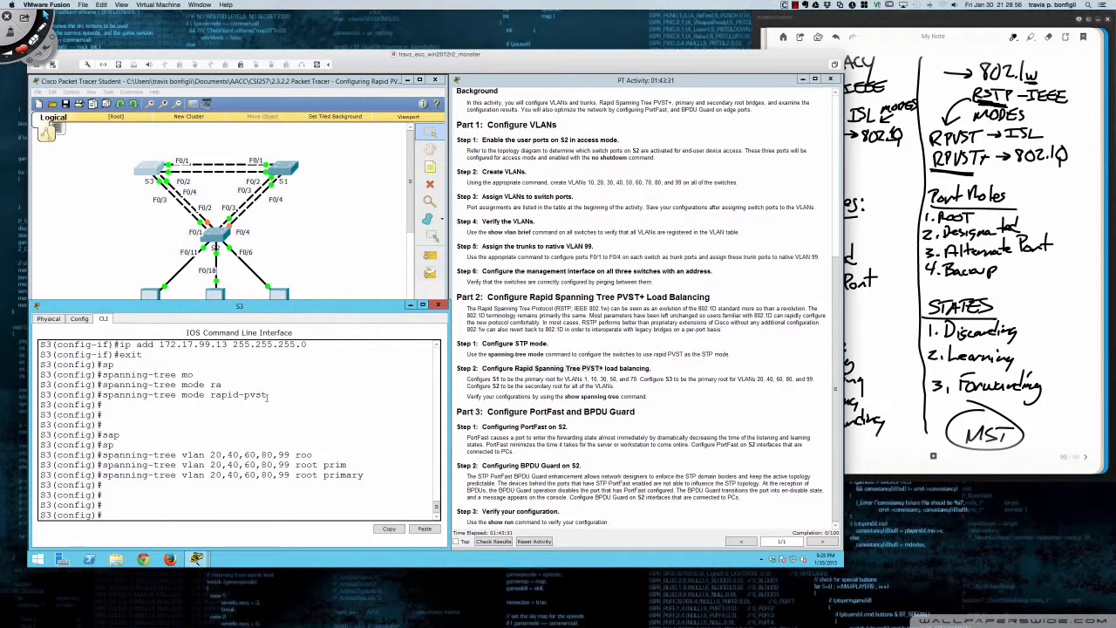
# On S2, configure the switch as the secondary spanning-tree root for VLANs 1,10,20,30,40,50,60,70,80,99
pyautogui.click(214, 231)
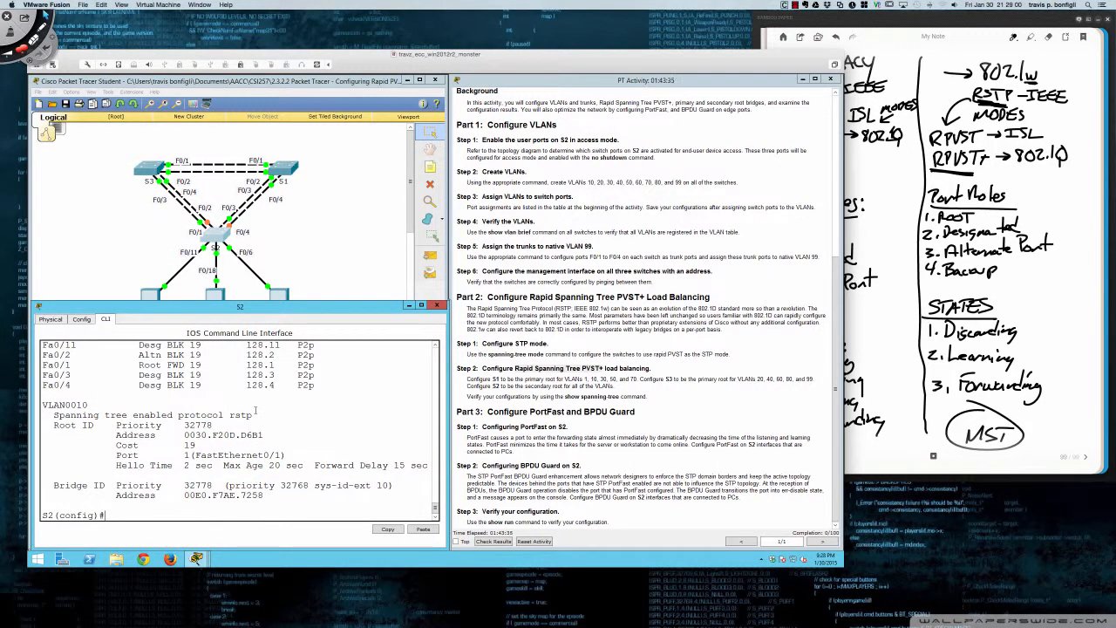
pyautogui.write('span')
pyautogui.press('Tab')
pyautogui.write('vlan')
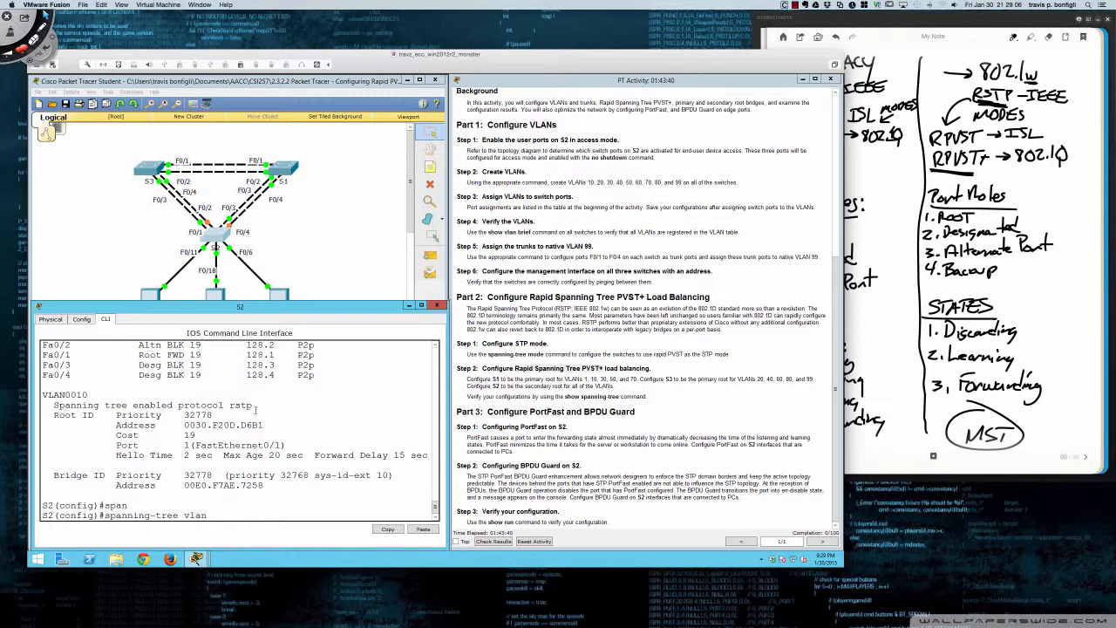
pyautogui.write(' 1,10,20,30,40,50,60,70,80,99 roo')
pyautogui.press('Tab')
pyautogui.write('sec')
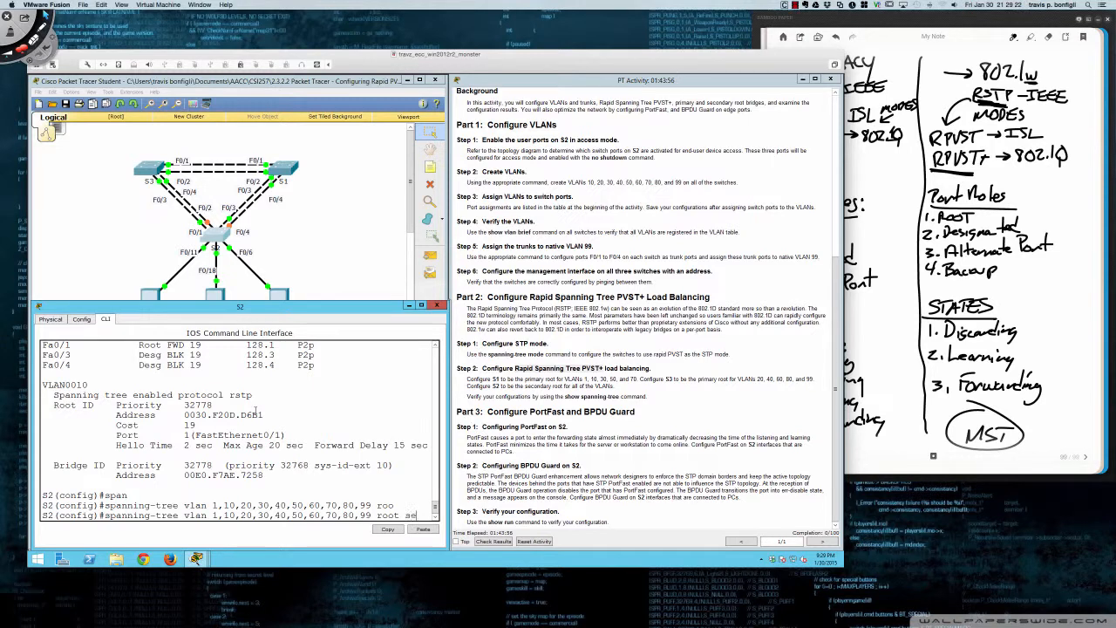
pyautogui.press('Tab')
pyautogui.press('Return')
pyautogui.press('Return')
pyautogui.press('Return')
pyautogui.press('Return')
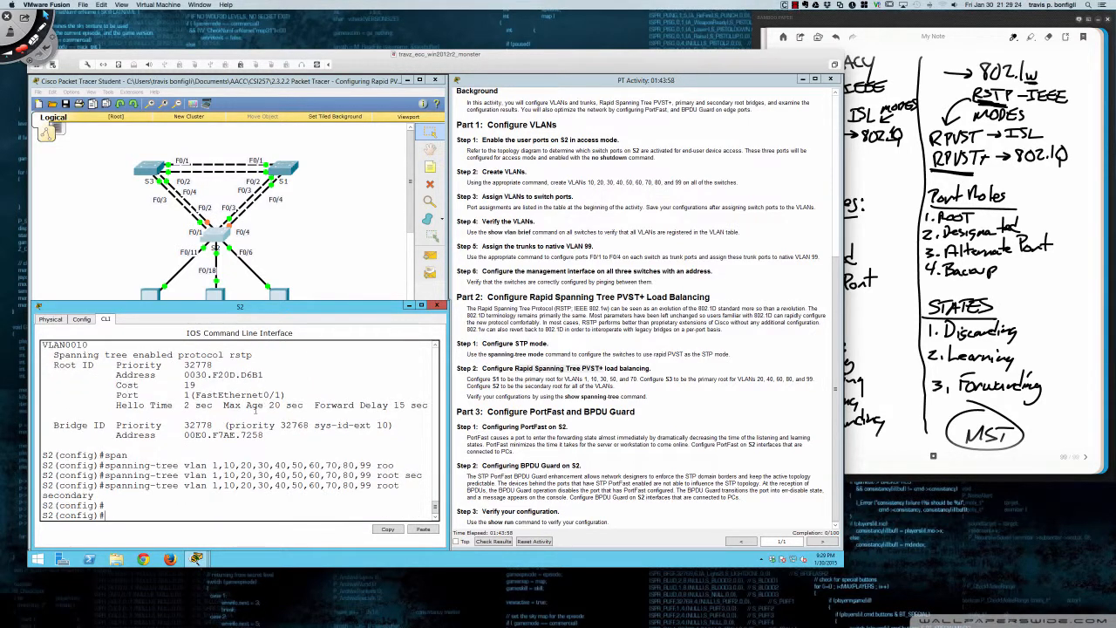
# Show S2's spanning tree with do sh span and examine its bridge priority for VLAN 10
pyautogui.write('do sh span')
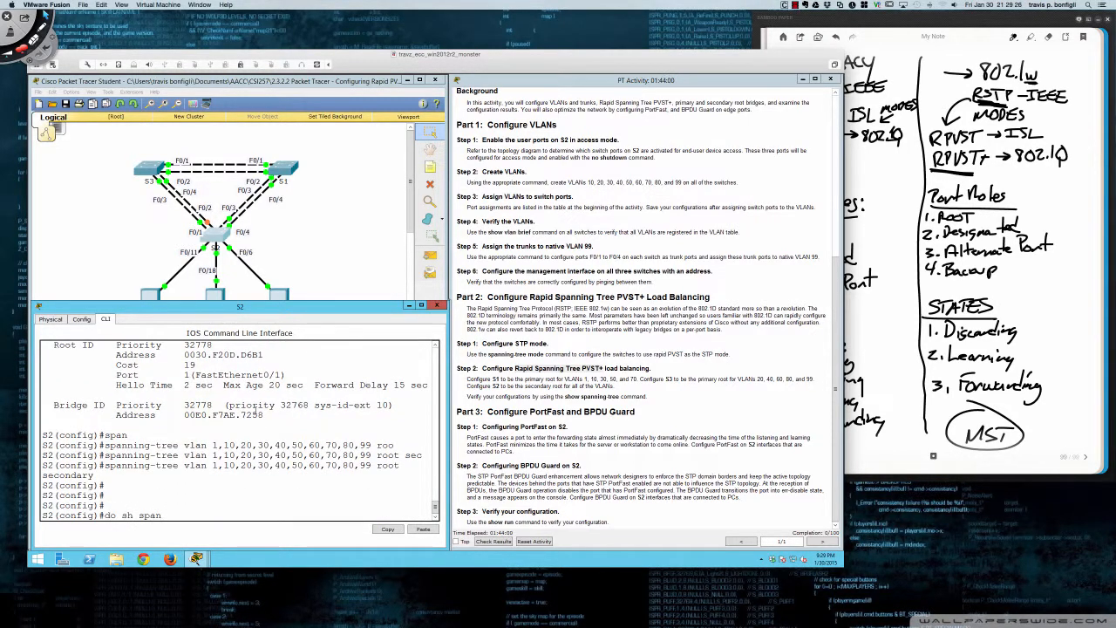
pyautogui.press('Return')
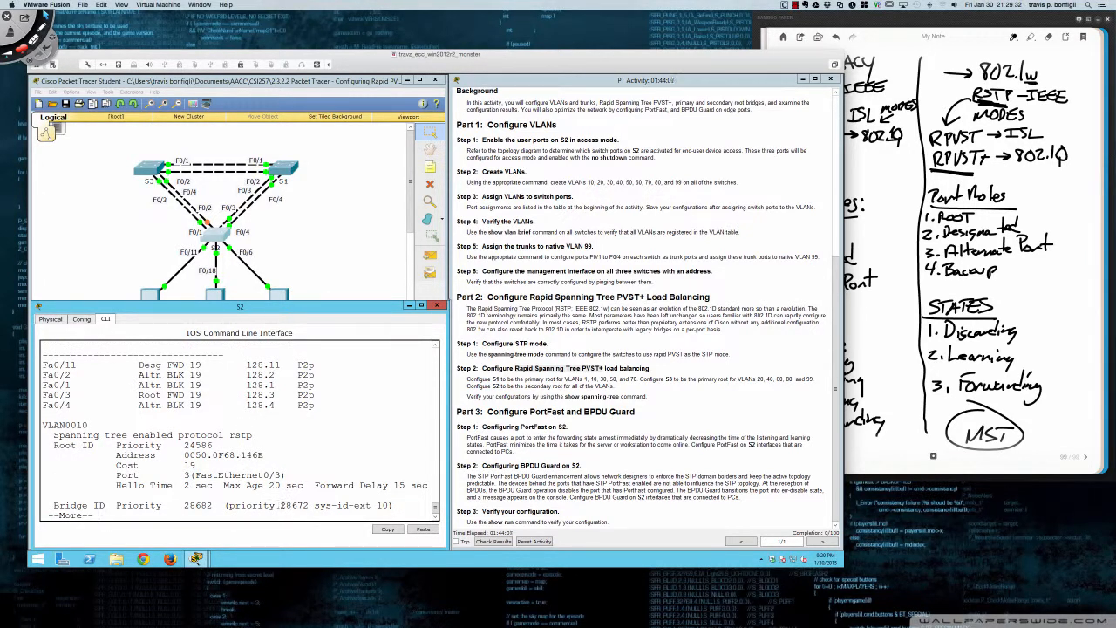
pyautogui.moveTo(280, 505); pyautogui.dragTo(309, 505)
# Show S1's spanning tree with do sh span and compare its VLAN 10 root line and bridge priority with S2's
pyautogui.click(283, 173)
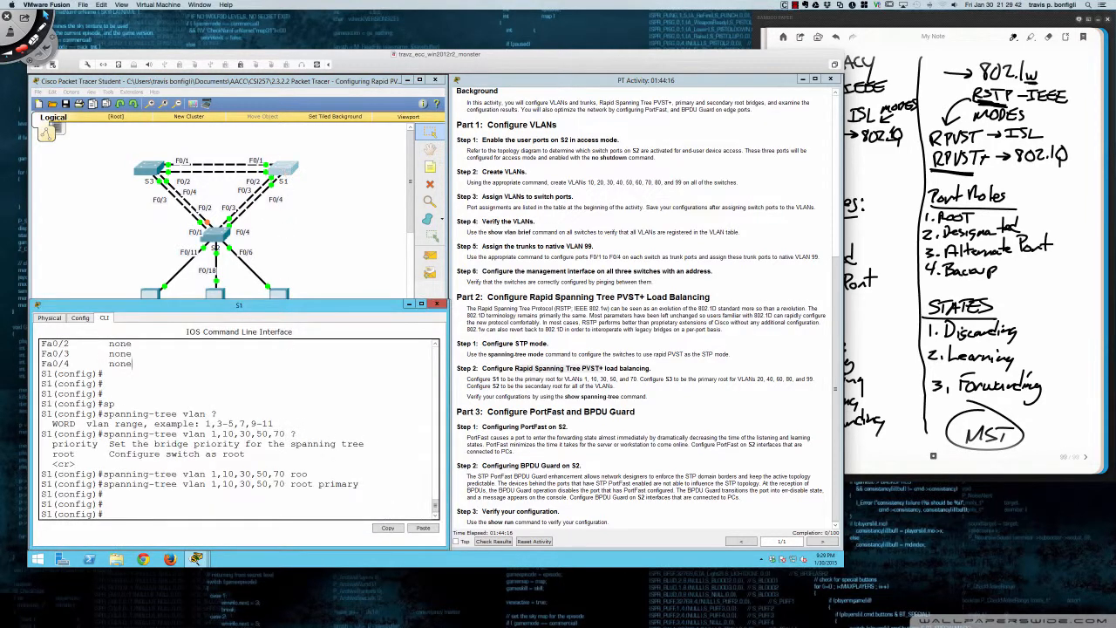
pyautogui.write('do sh span')
pyautogui.press('Return')
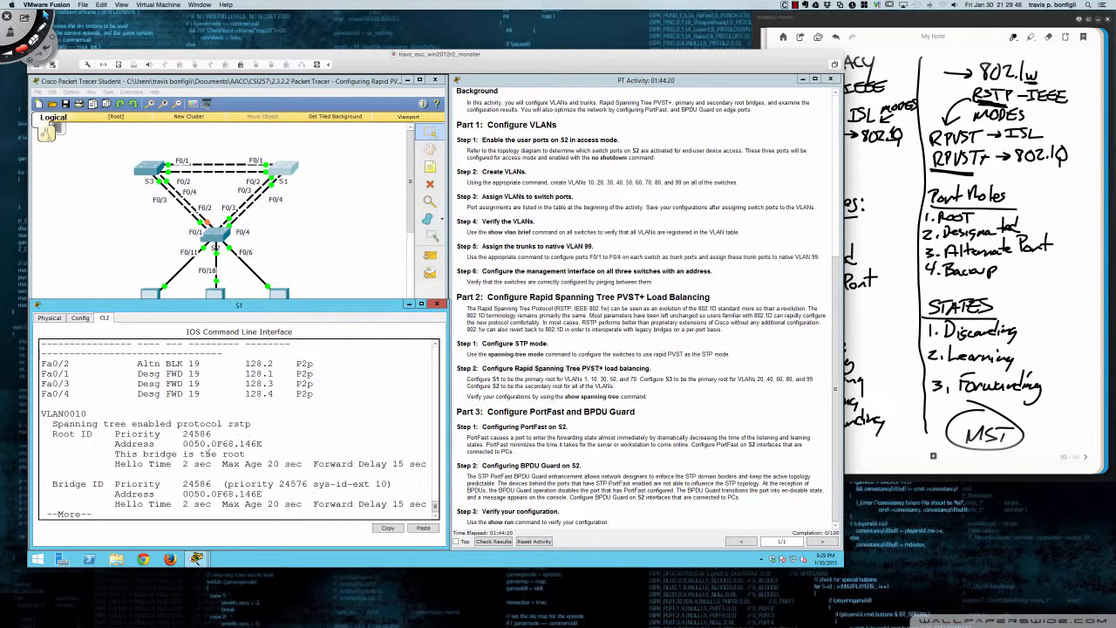
pyautogui.moveTo(114, 454); pyautogui.dragTo(308, 484)
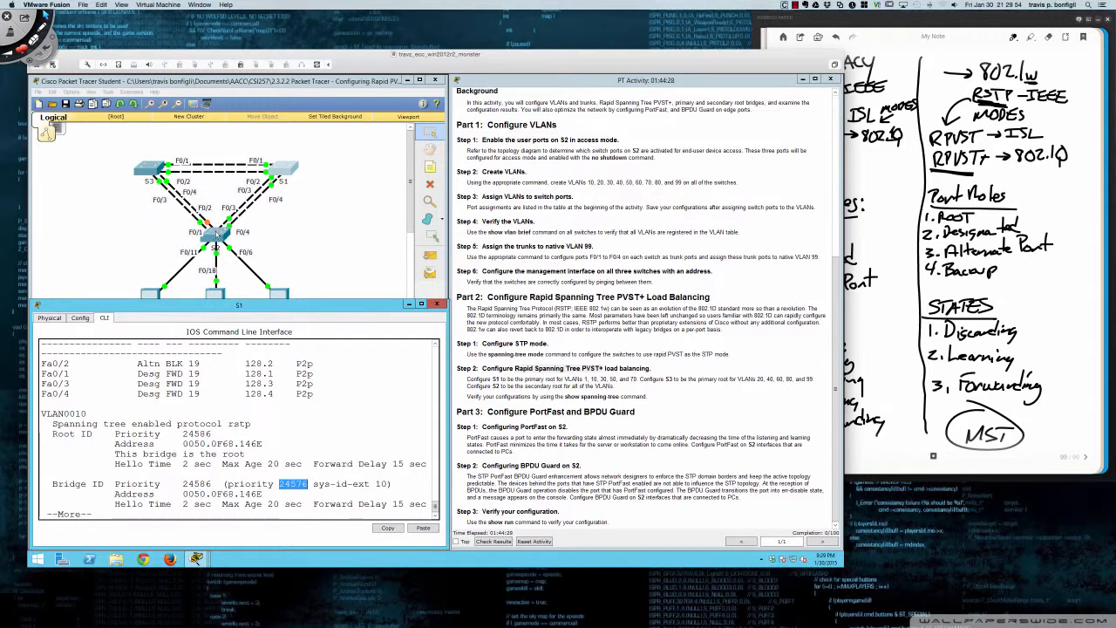
pyautogui.click(216, 234)
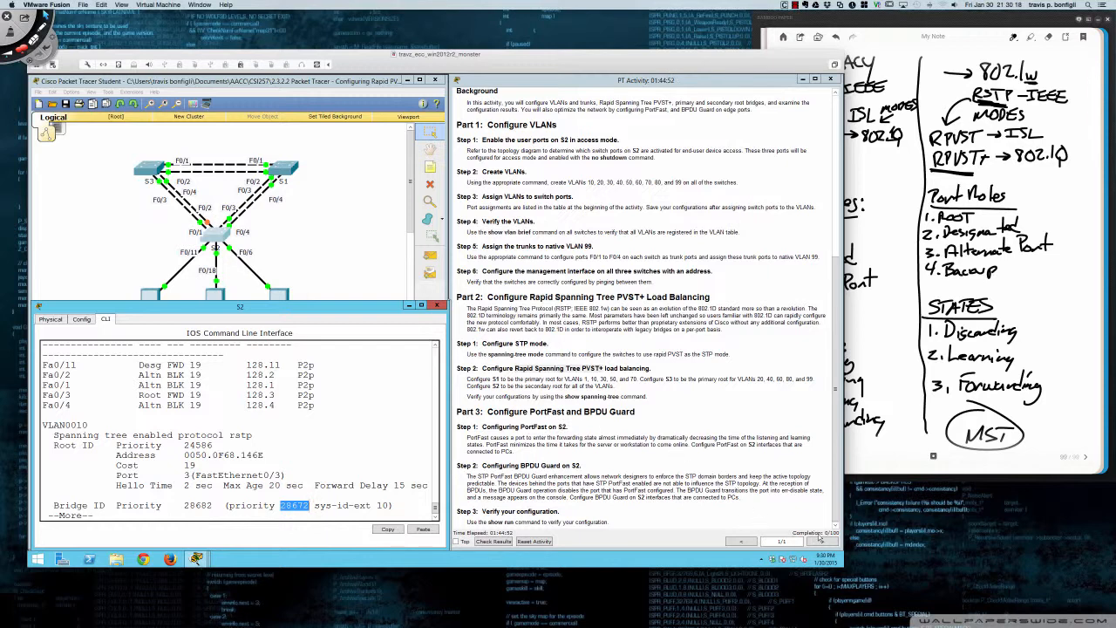
# Check the activity results, review the assessment items for all three switches, and return to the instructions placed beside the topology
pyautogui.click(824, 537)
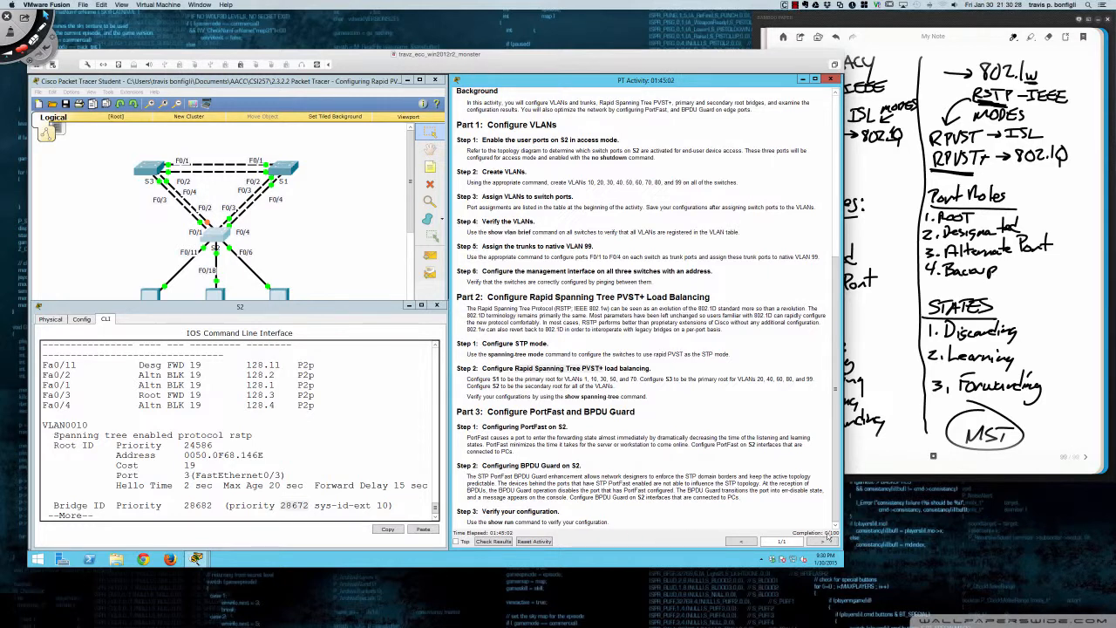
pyautogui.click(495, 541)
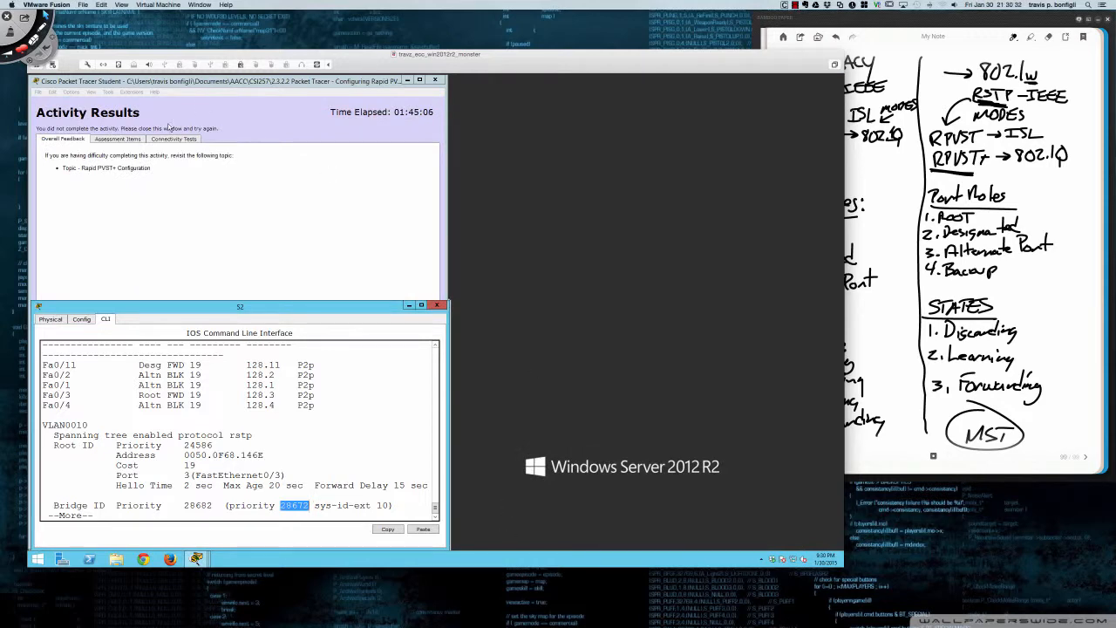
pyautogui.click(128, 140)
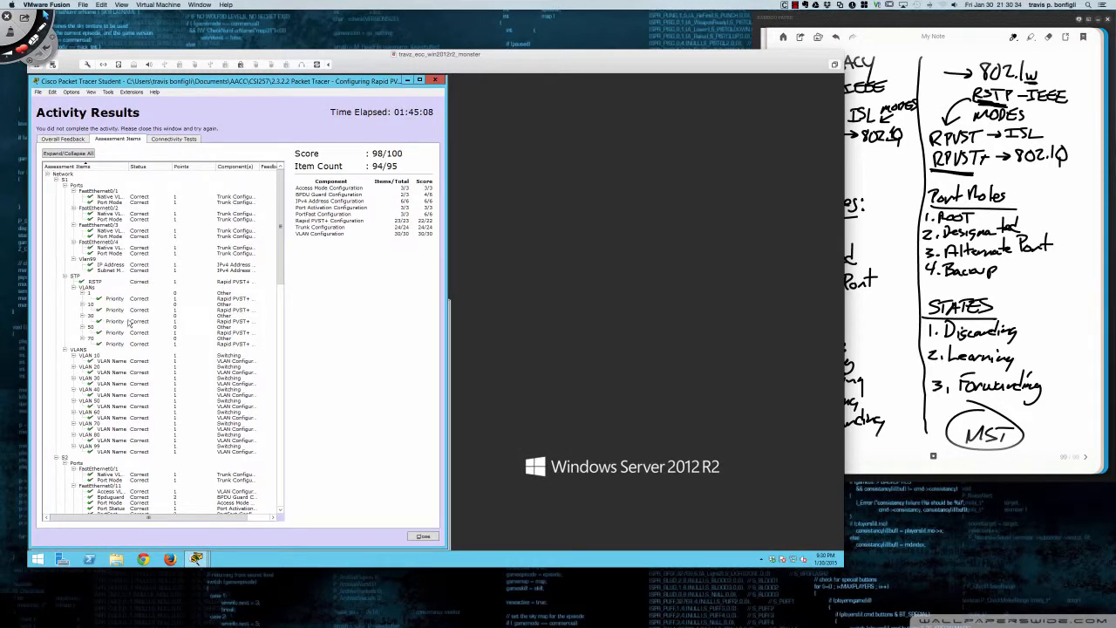
pyautogui.scroll(-6, 131, 324)
pyautogui.scroll(-10, 131, 327)
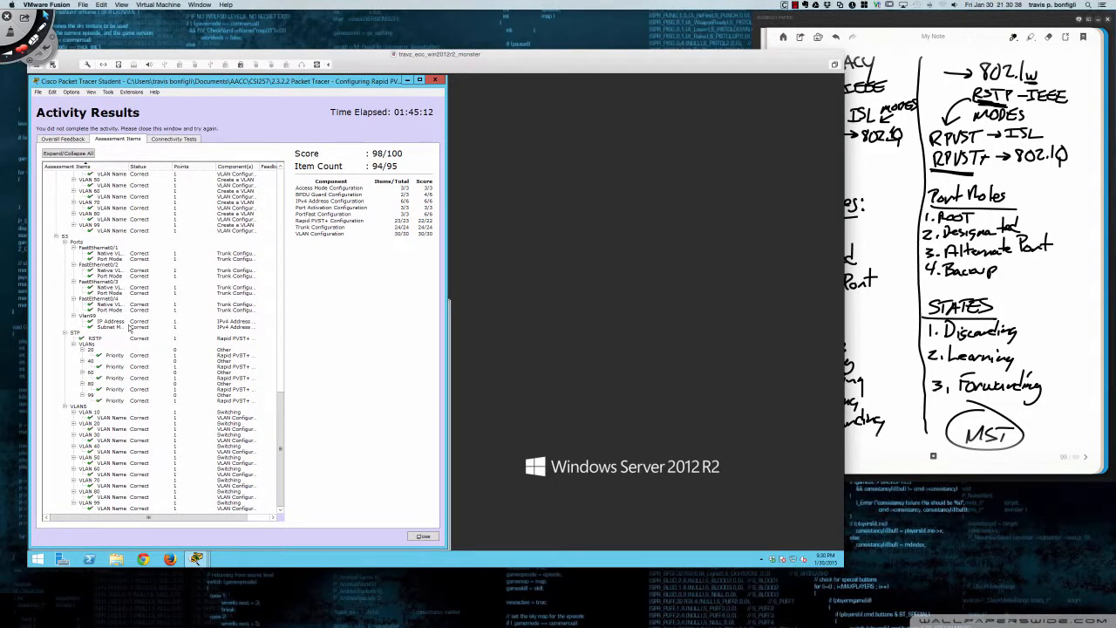
pyautogui.scroll(8, 131, 327)
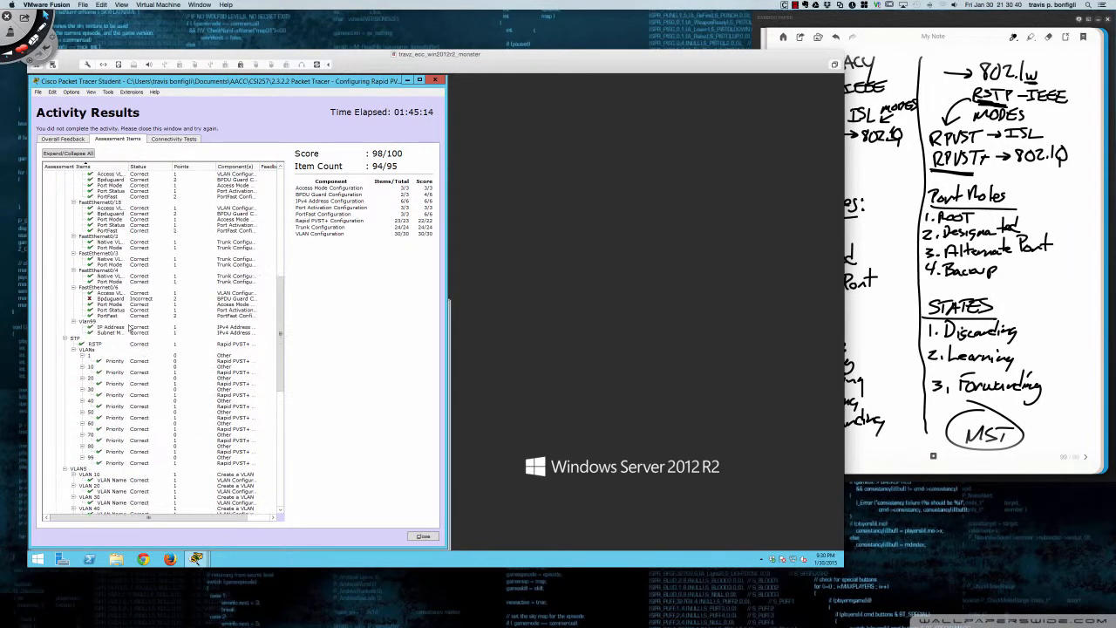
pyautogui.scroll(1, 129, 328)
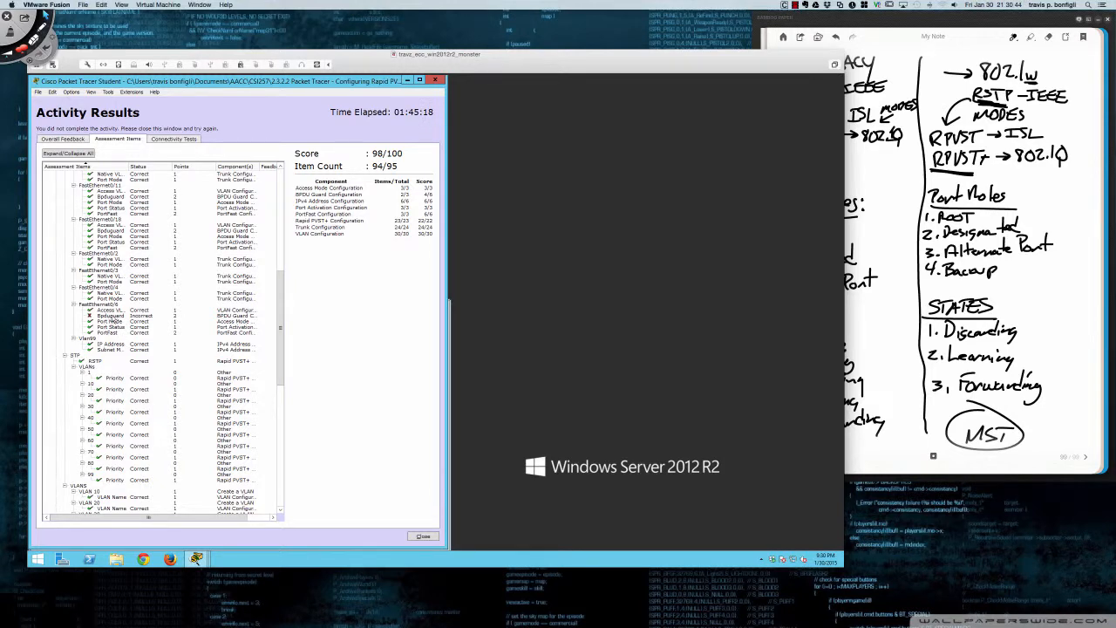
pyautogui.click(437, 80)
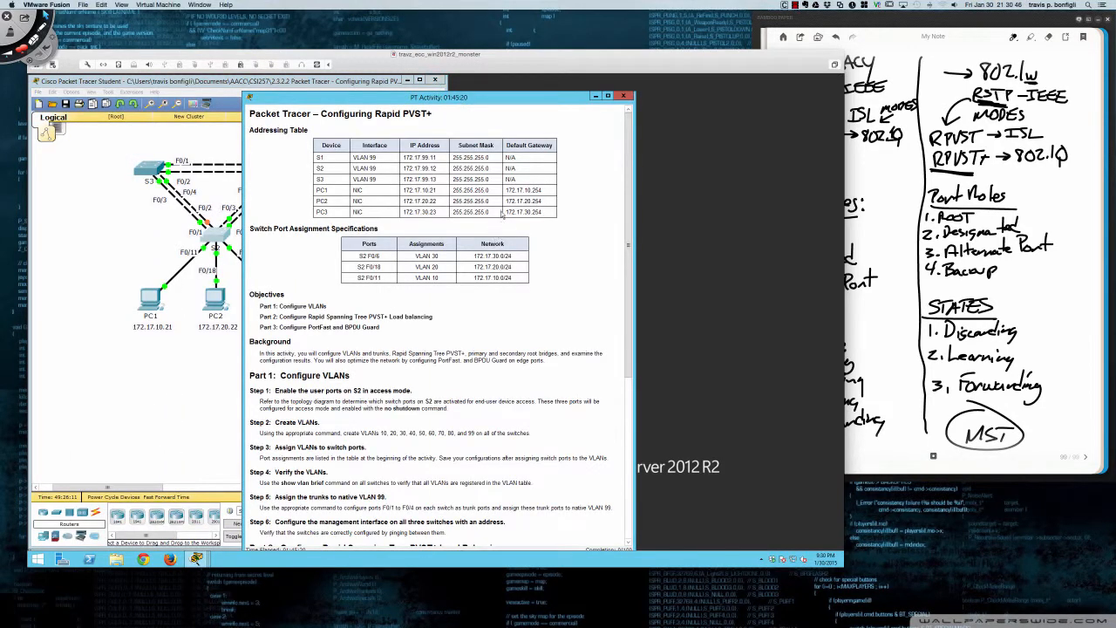
pyautogui.moveTo(506, 99); pyautogui.dragTo(710, 90)
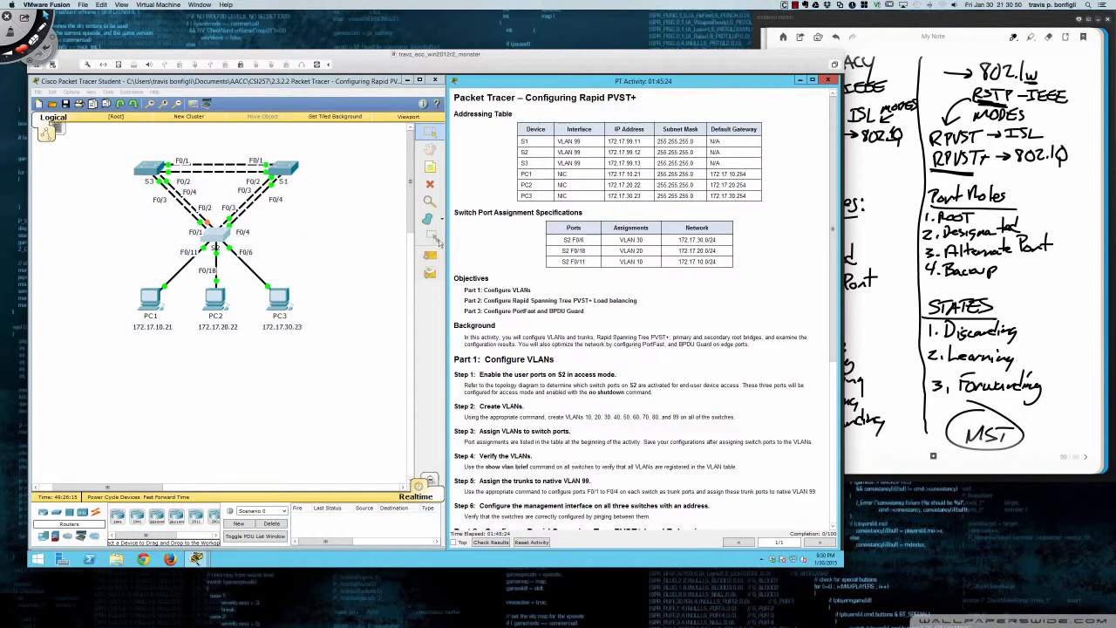
# On S2, show the running configuration with sh run and examine the FastEthernet0/6 interface settings
pyautogui.click(285, 302)
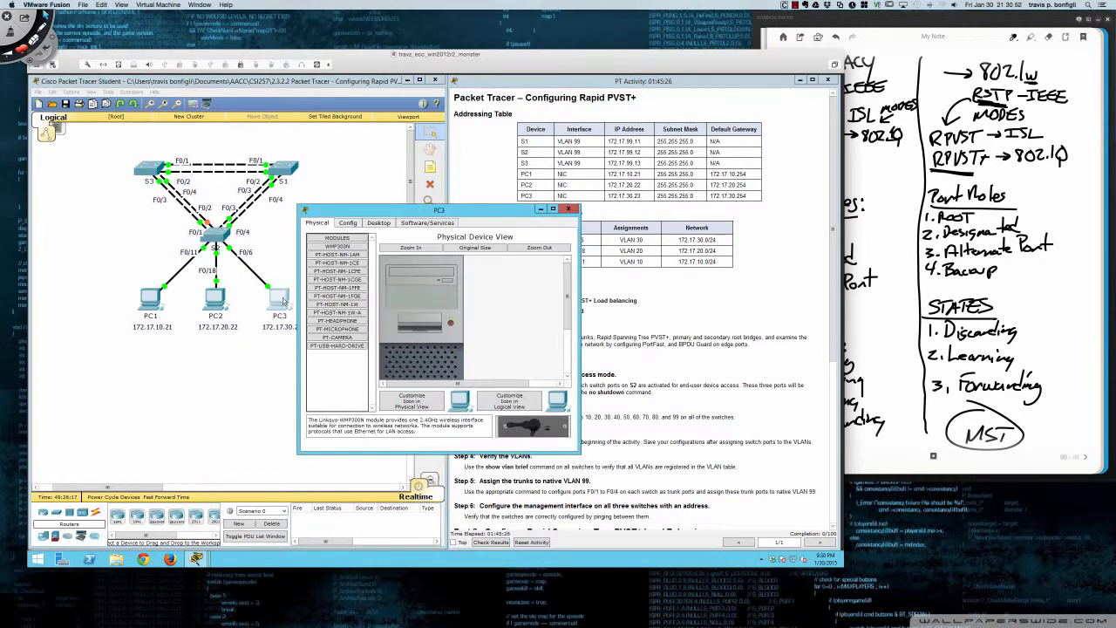
pyautogui.click(568, 210)
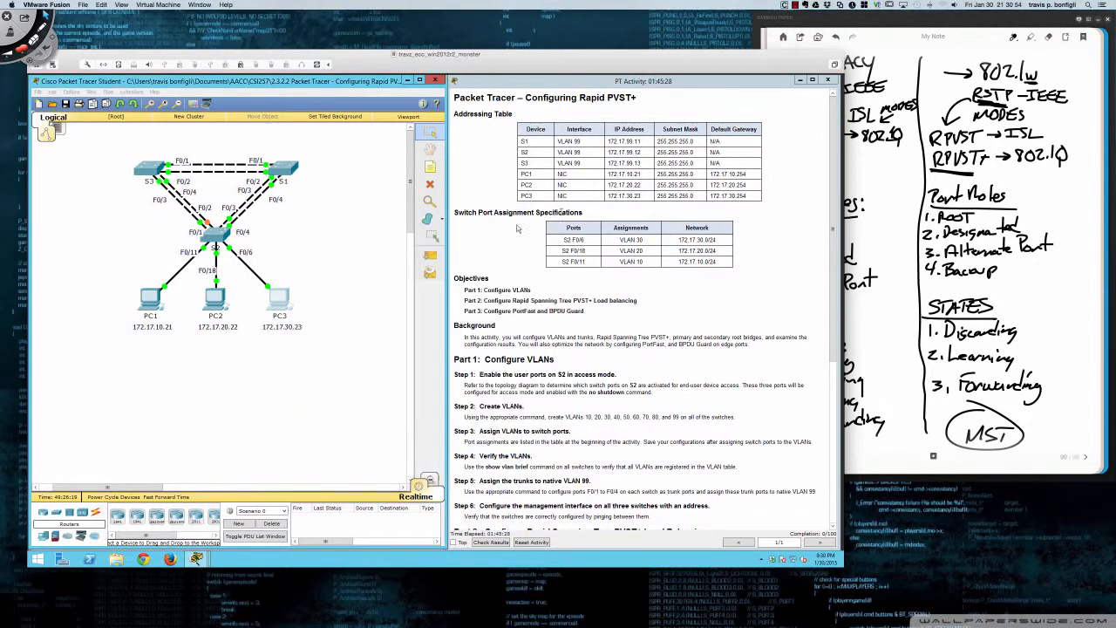
pyautogui.click(207, 238)
pyautogui.click(245, 375)
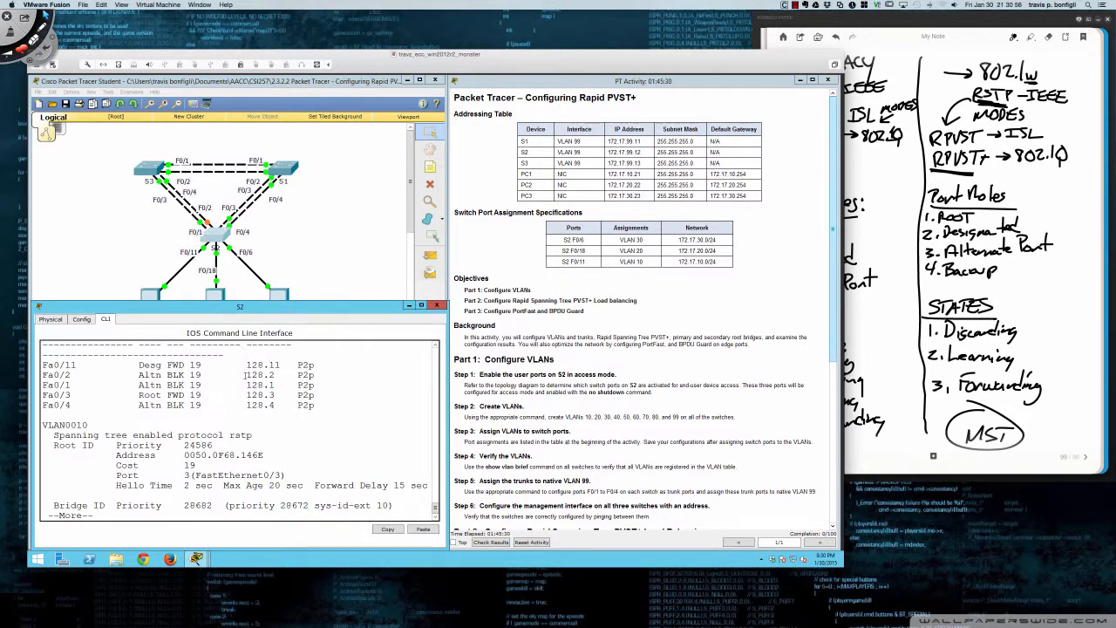
pyautogui.press('space')
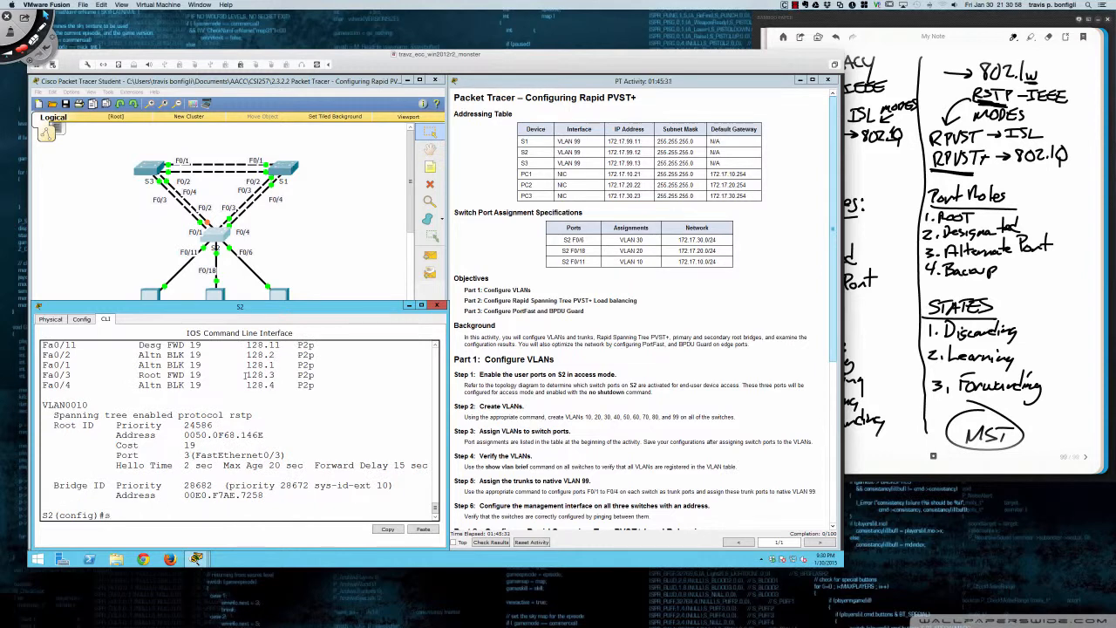
pyautogui.write('sh run')
pyautogui.press('Return')
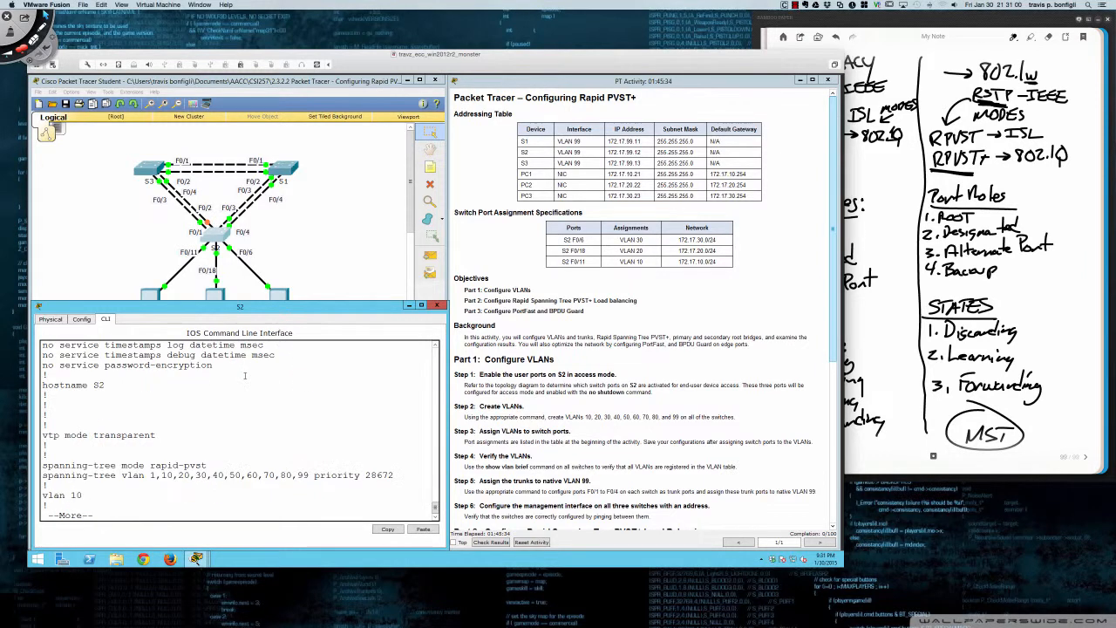
pyautogui.press('space')
pyautogui.press('space')
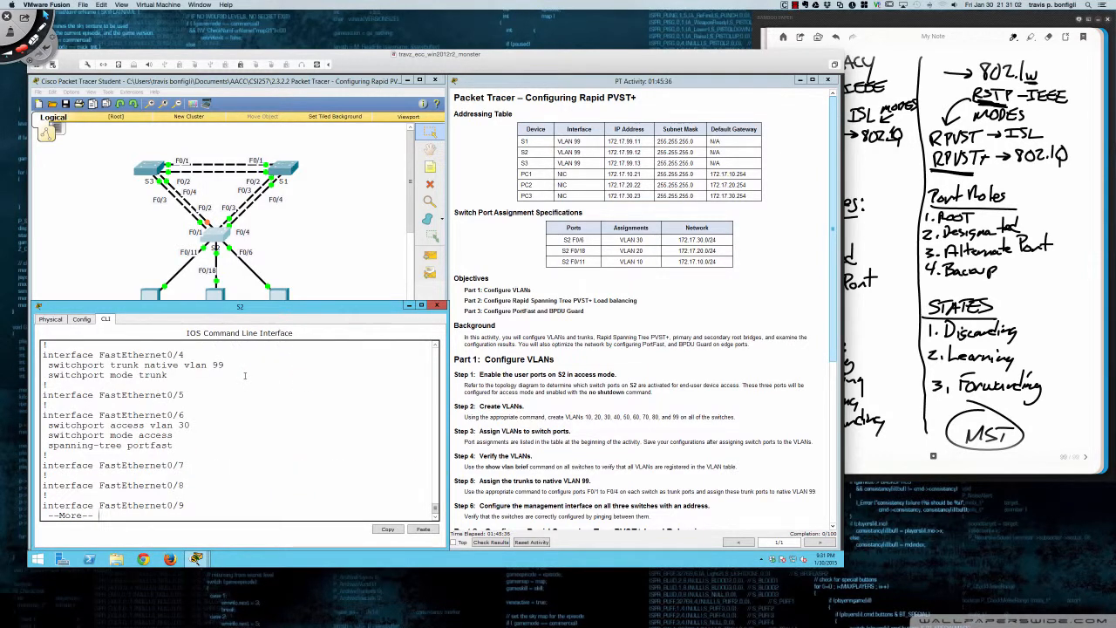
pyautogui.hotkey('ctrl', 'c')
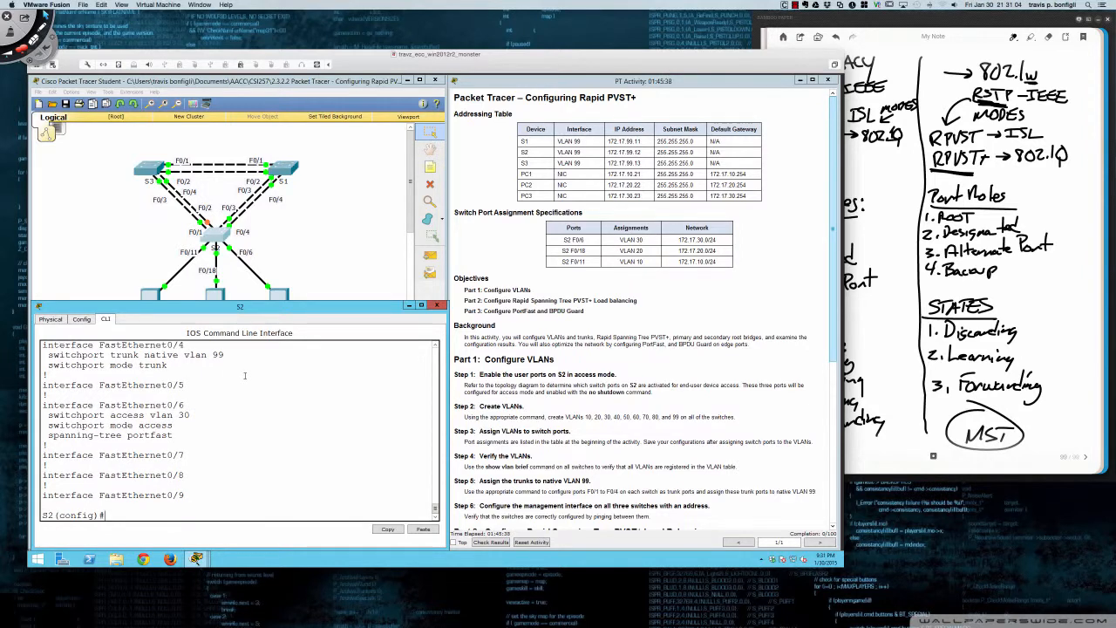
# On S2's interface fa0/6, enable BPDU Guard with spanning-tree bpduguard enable
pyautogui.write('int fa0/6')
pyautogui.press('Return')
pyautogui.write('span')
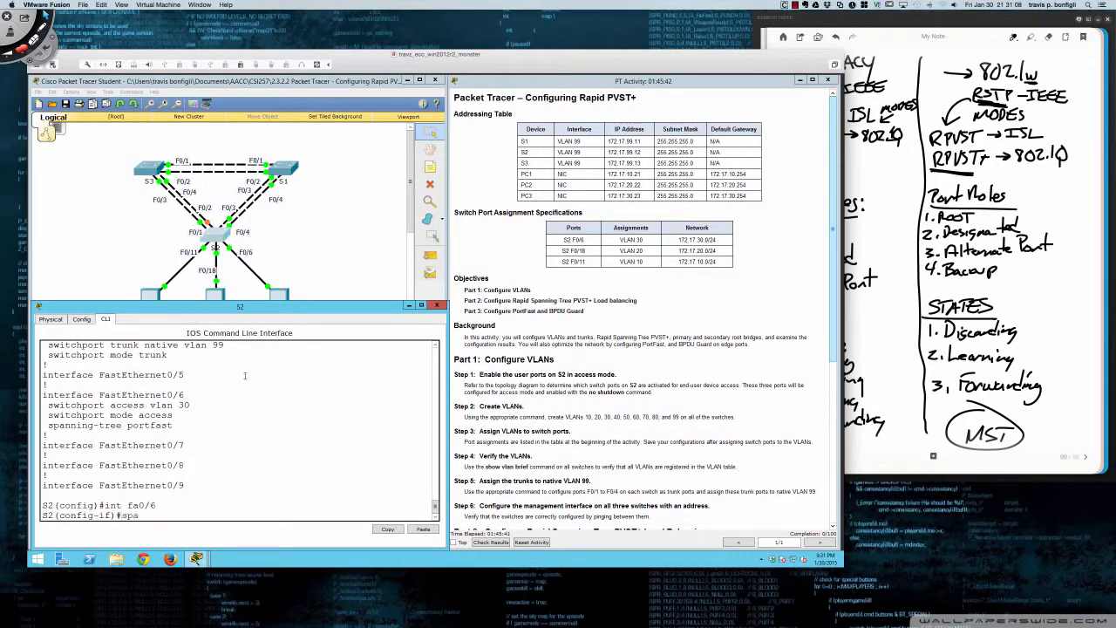
pyautogui.press('Tab')
pyautogui.write('bpdu')
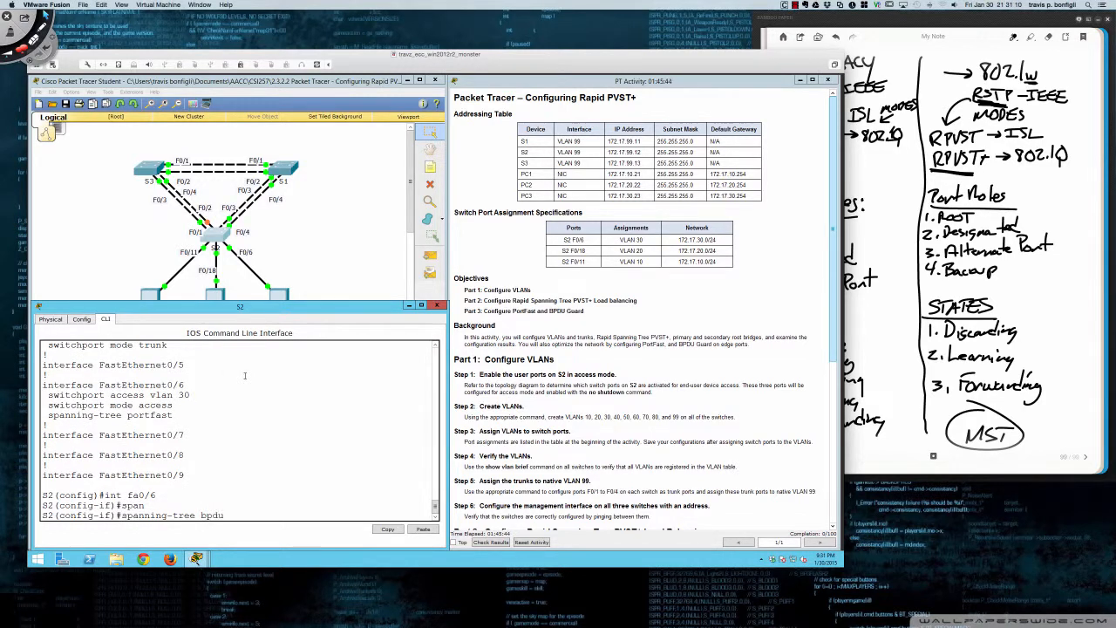
pyautogui.press('Tab')
pyautogui.write('en')
pyautogui.press('Tab')
pyautogui.press('Return')
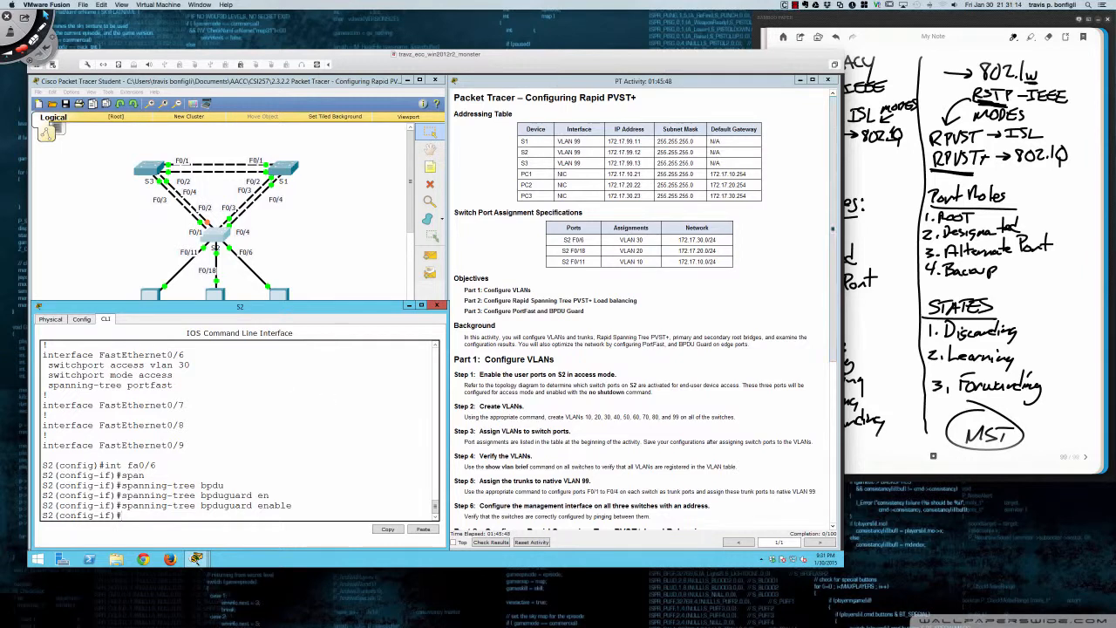
# Check the activity results and assessment item scores, and return to the instructions placed beside the topology
pyautogui.click(493, 542)
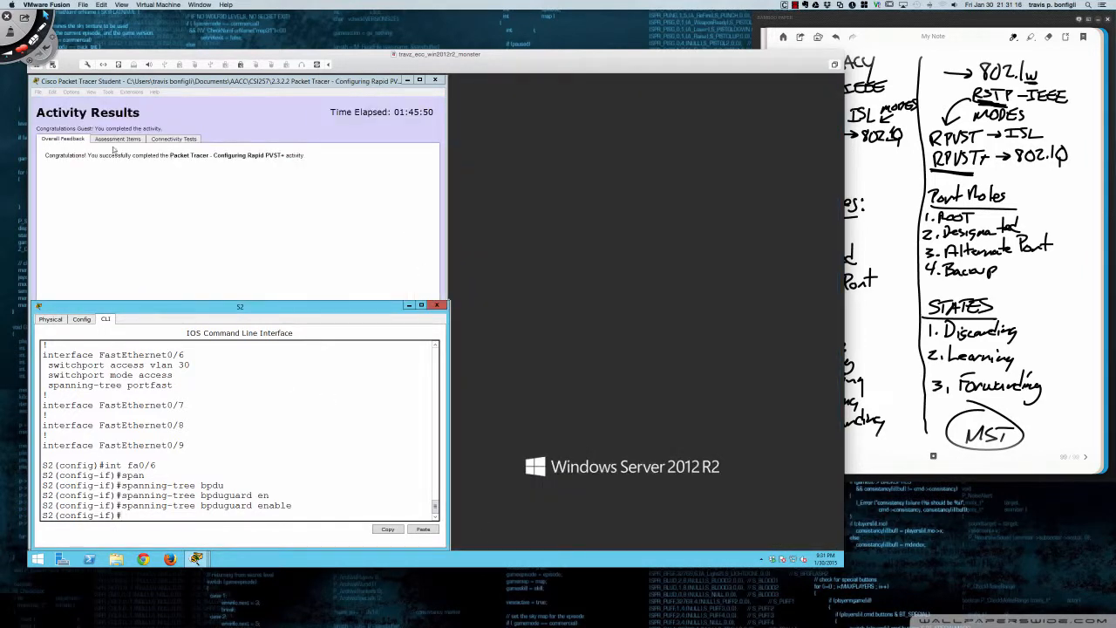
pyautogui.click(114, 141)
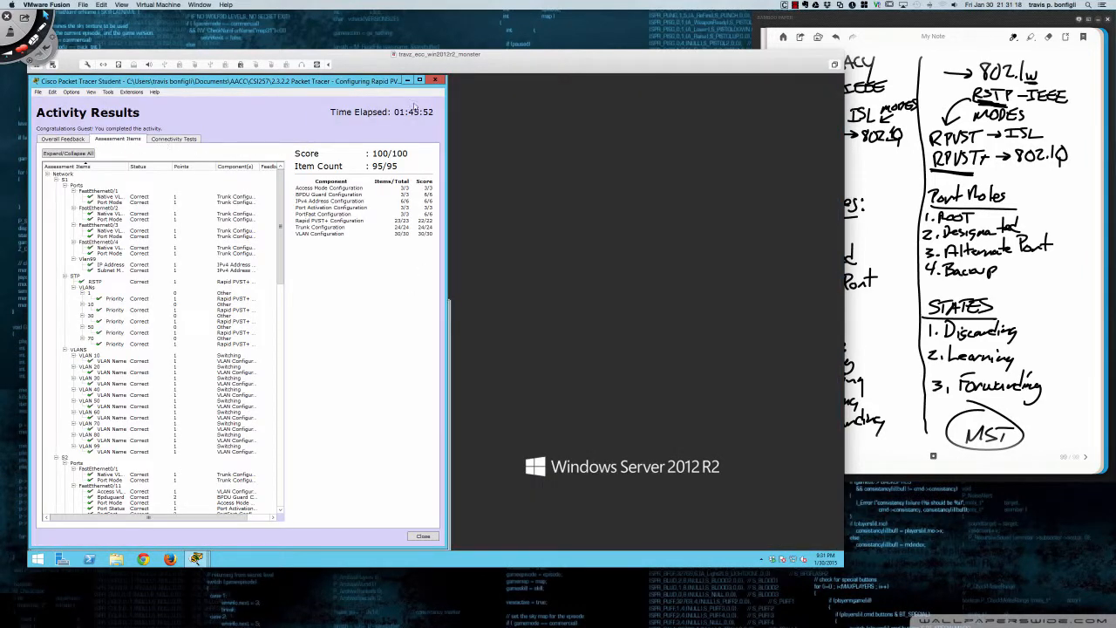
pyautogui.click(436, 80)
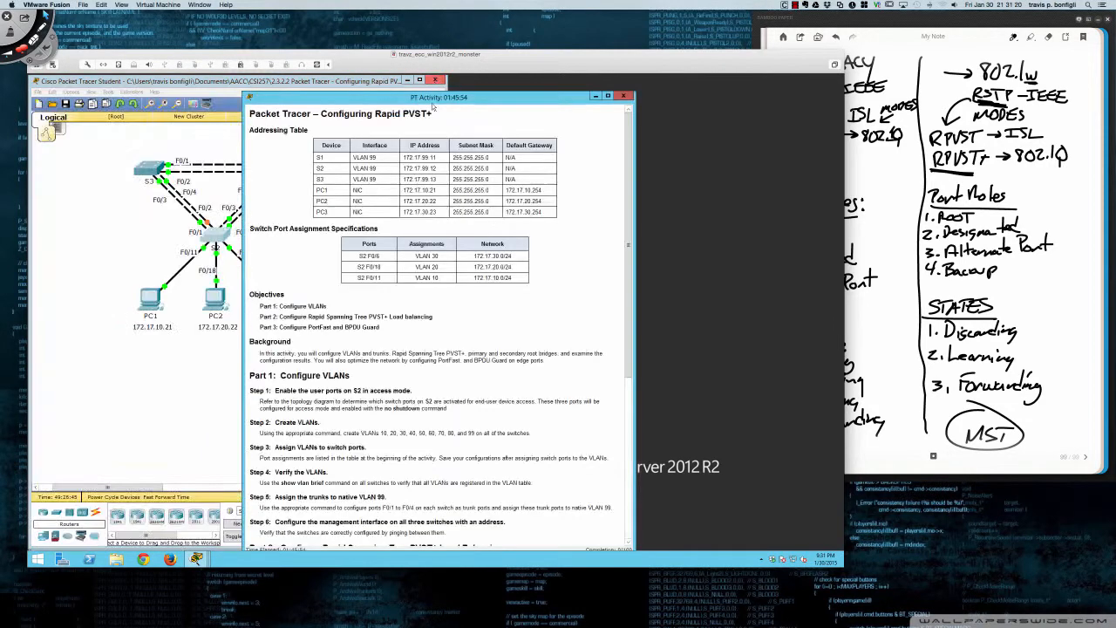
pyautogui.moveTo(337, 97); pyautogui.dragTo(542, 84)
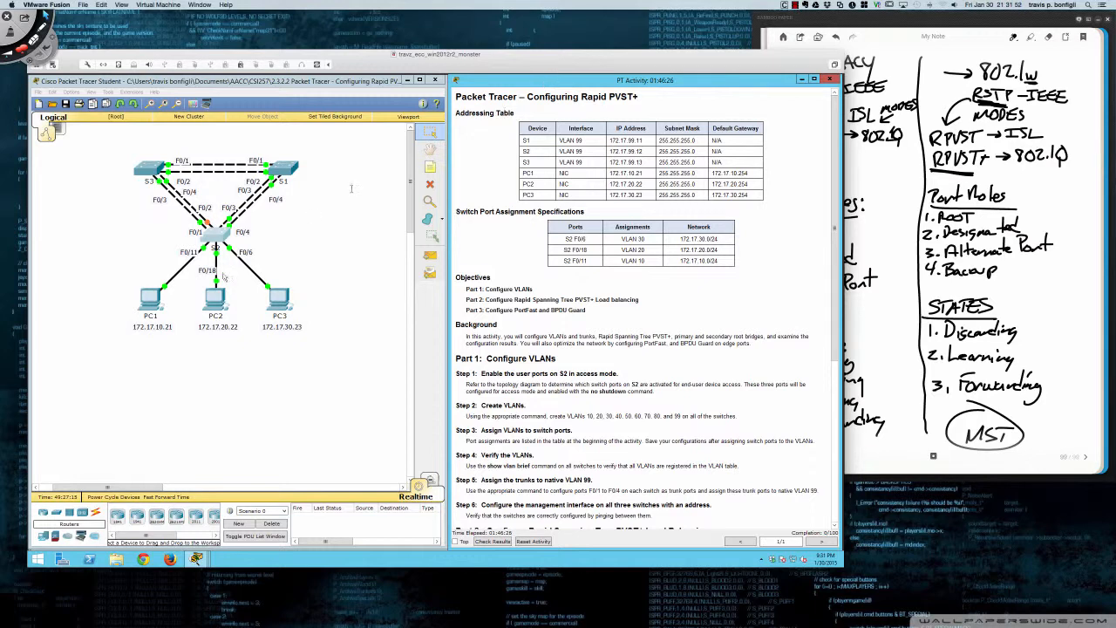
# Switch to the open SecureCRT switch session and try to set interface e0/0 to trunk mode with switchport mode trunk
pyautogui.moveTo(3, 523)
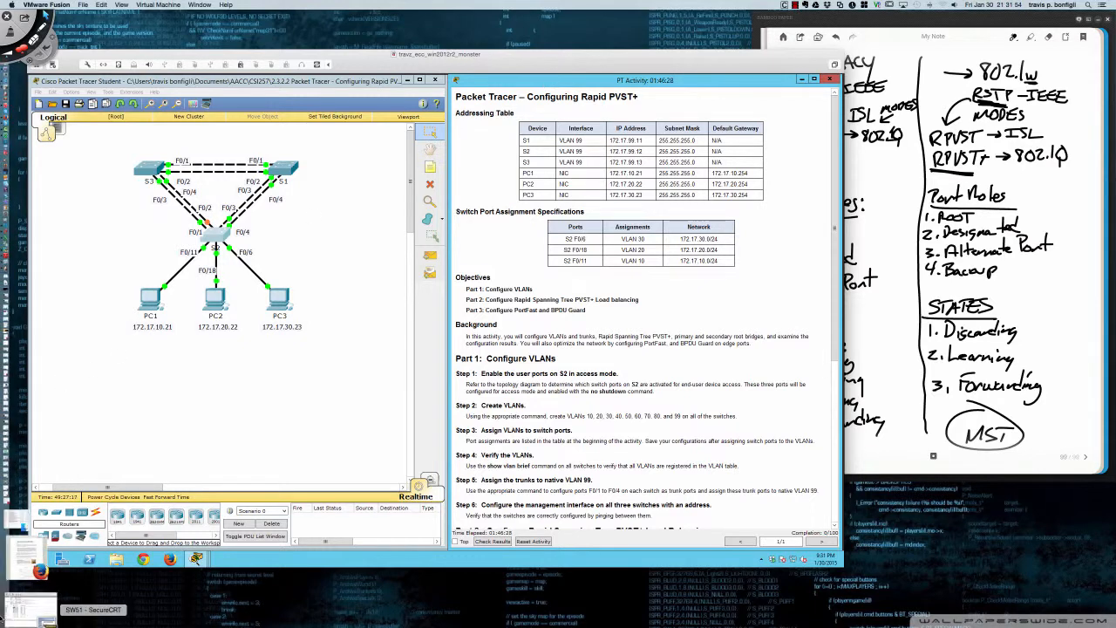
pyautogui.click(43, 621)
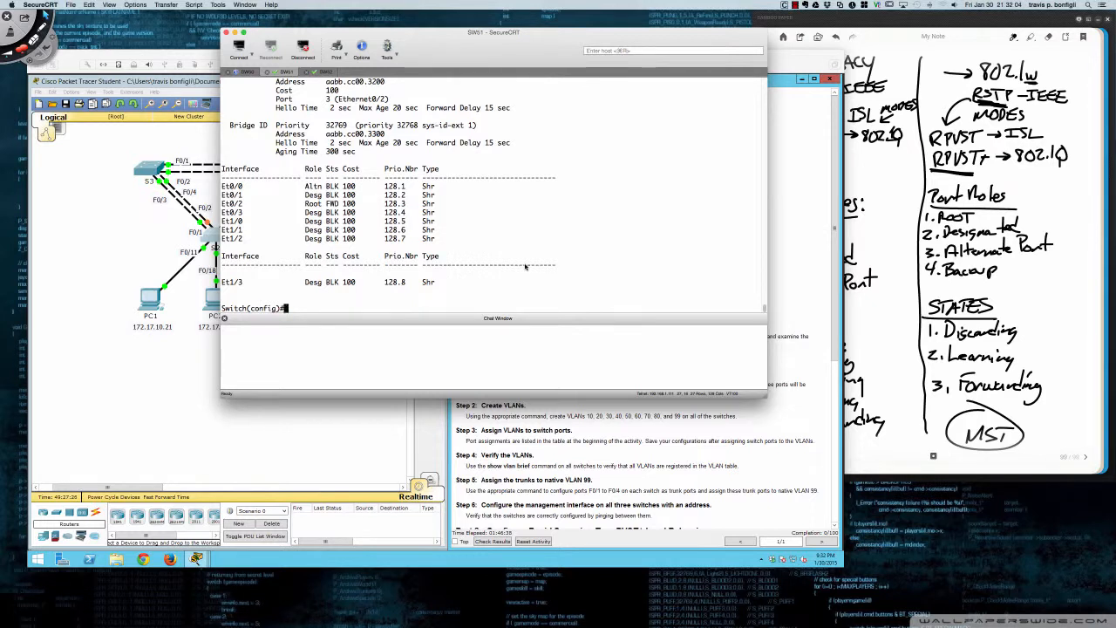
pyautogui.write('int e0/0')
pyautogui.press('Return')
pyautogui.write('swi')
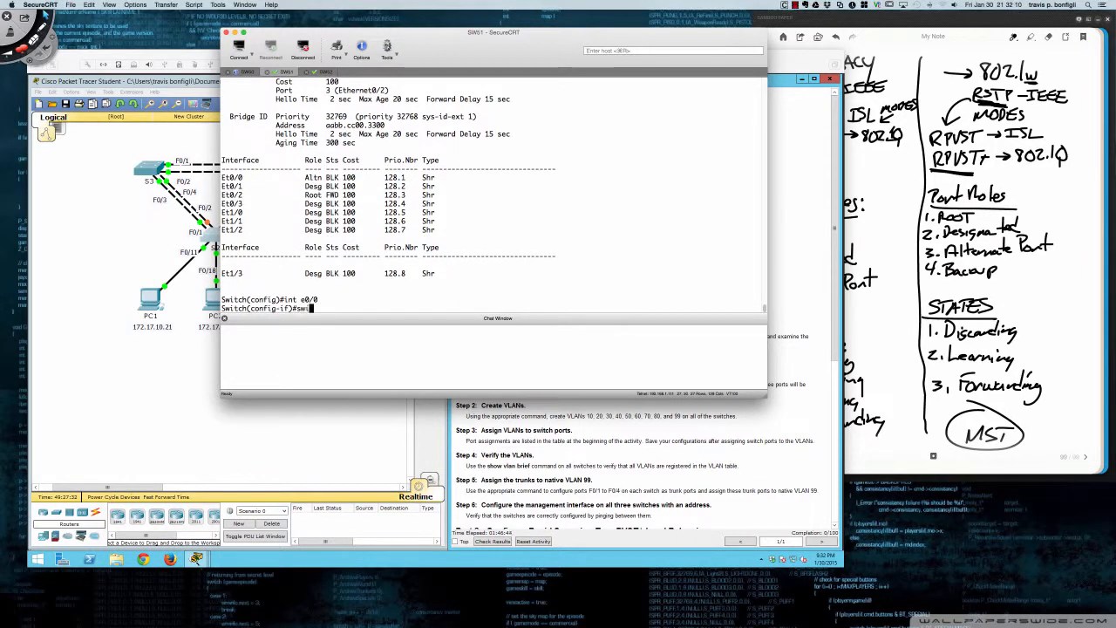
pyautogui.press('Tab')
pyautogui.write('mode trunk')
pyautogui.press('Return')
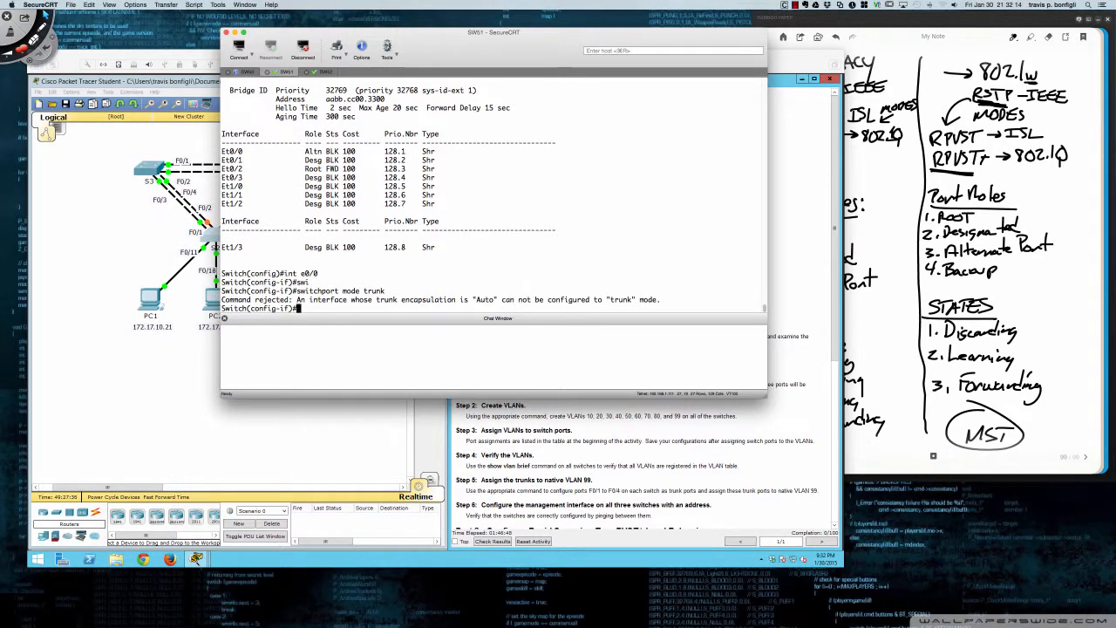
# Set interface e0/0's trunk encapsulation to dot1q with switchport t e d and make it a trunk with swi m t
pyautogui.write('sei')
pyautogui.press('Tab')
pyautogui.write('t e d')
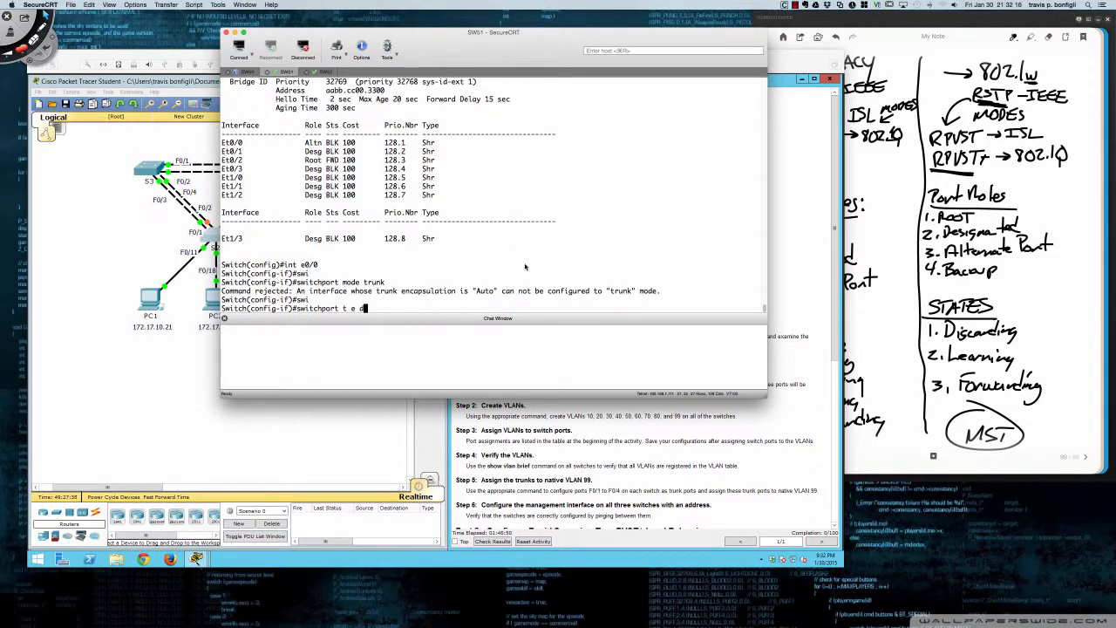
pyautogui.press('Return')
pyautogui.write('swi')
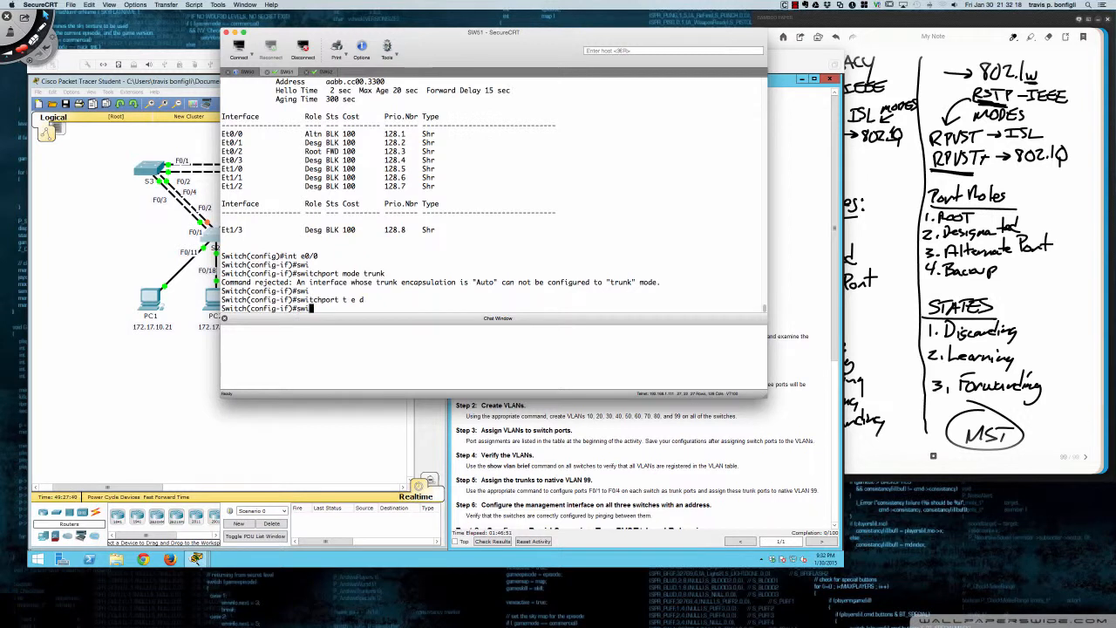
pyautogui.write(' m t')
pyautogui.press('Return')
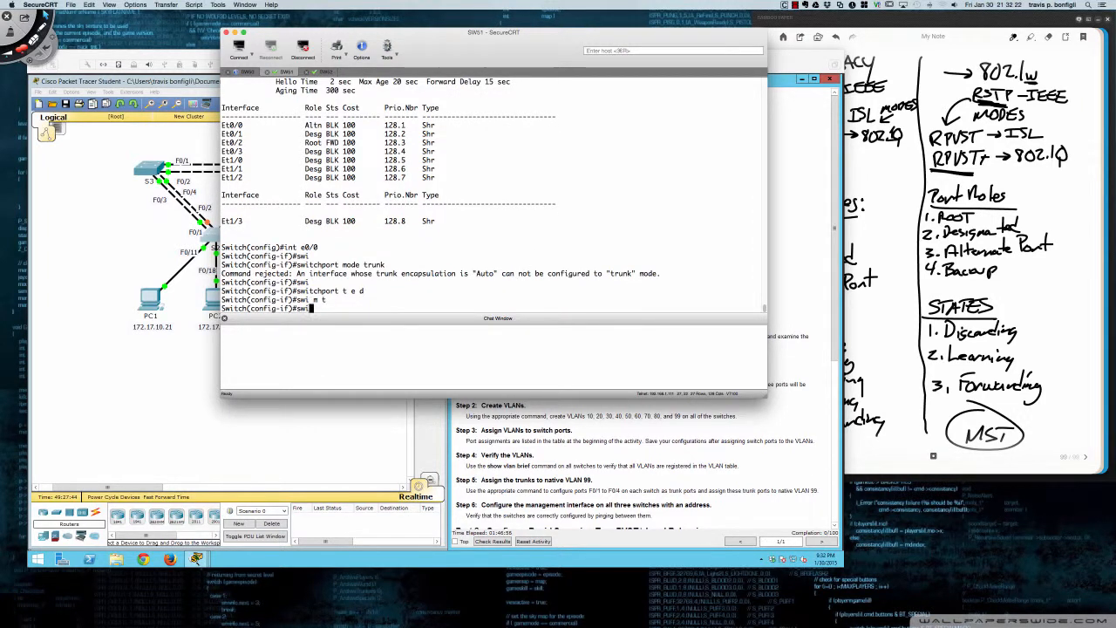
# List the trunk encapsulation options for e0/0 with switchport t e ?, and return to the Packet Tracer topology
pyautogui.press('Return')
pyautogui.write('swit')
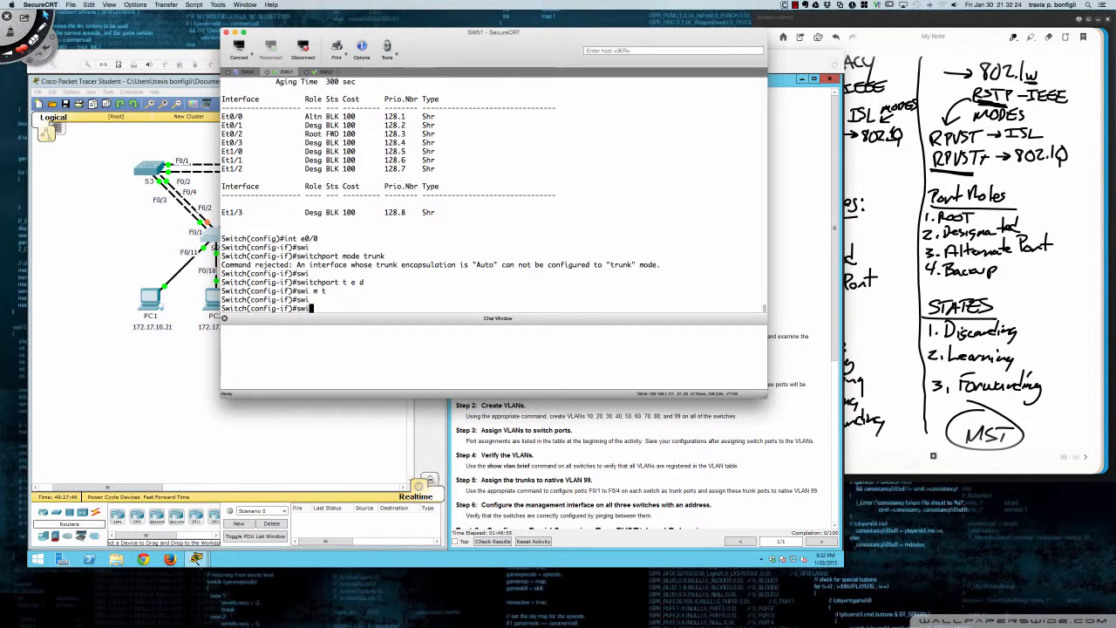
pyautogui.write('ch')
pyautogui.press('Tab')
pyautogui.write('t')
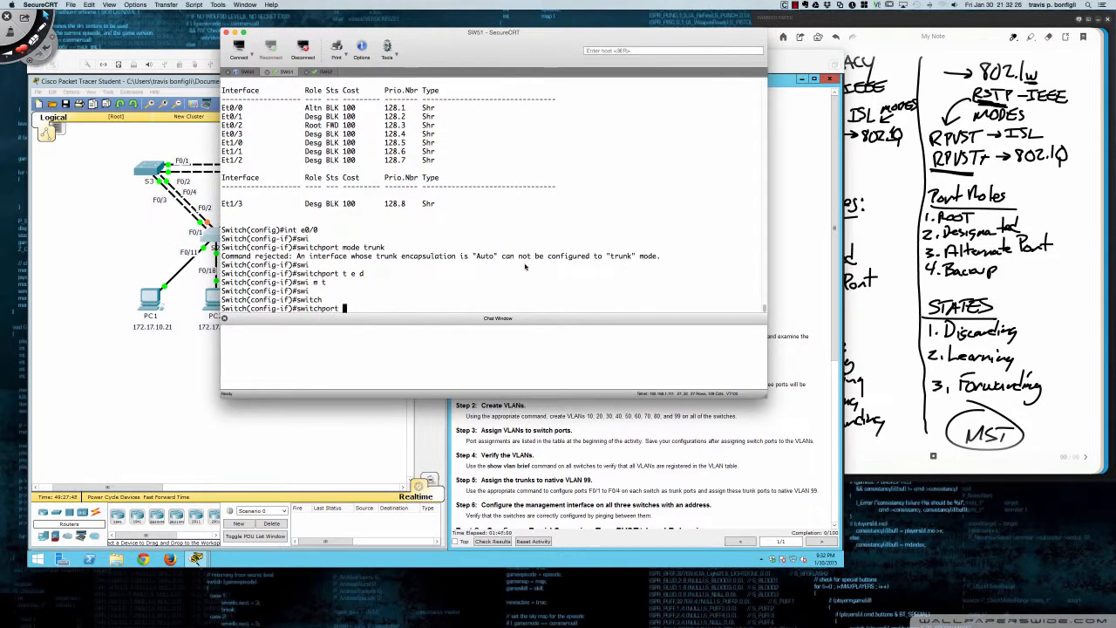
pyautogui.write(' e')
pyautogui.press('Tab')
pyautogui.write('?')
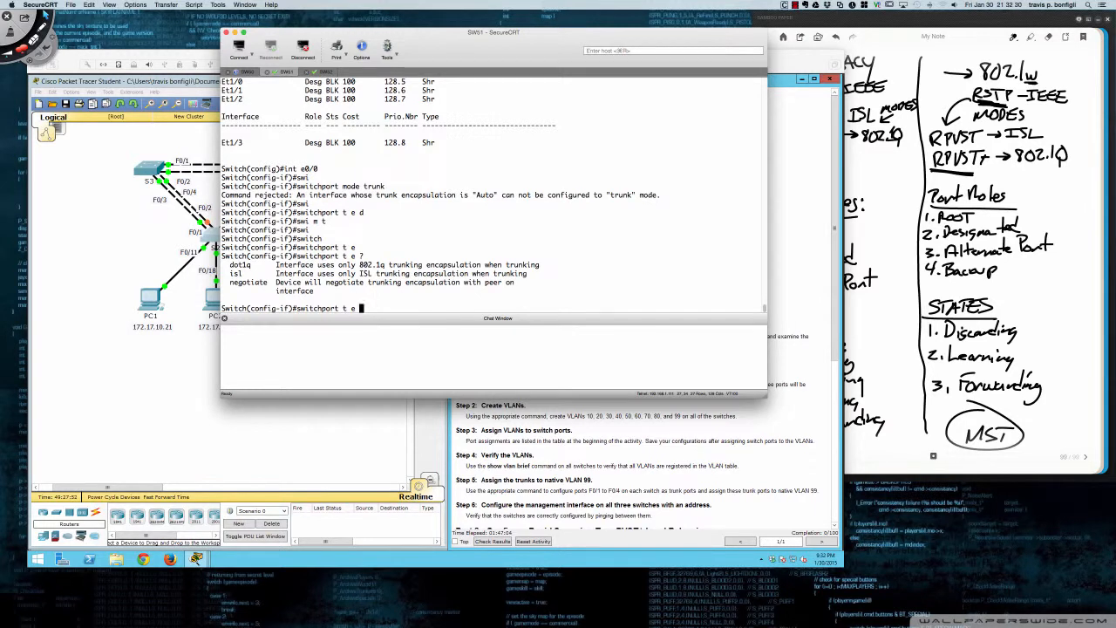
pyautogui.click(232, 32)
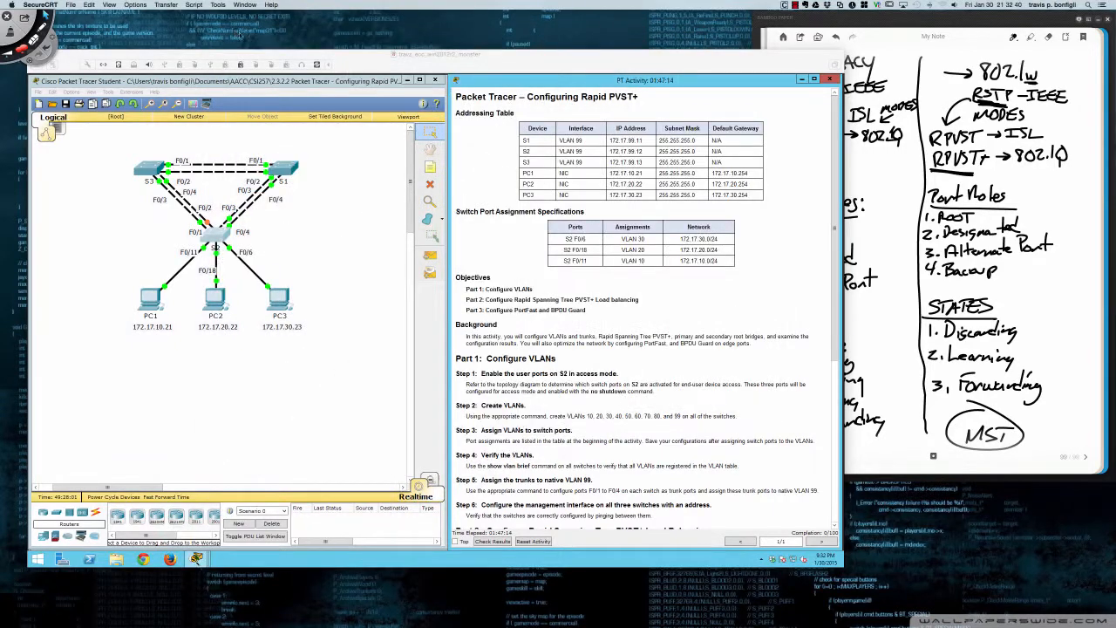
pyautogui.click(417, 61)
pyautogui.moveTo(435, 65); pyautogui.dragTo(440, 61)
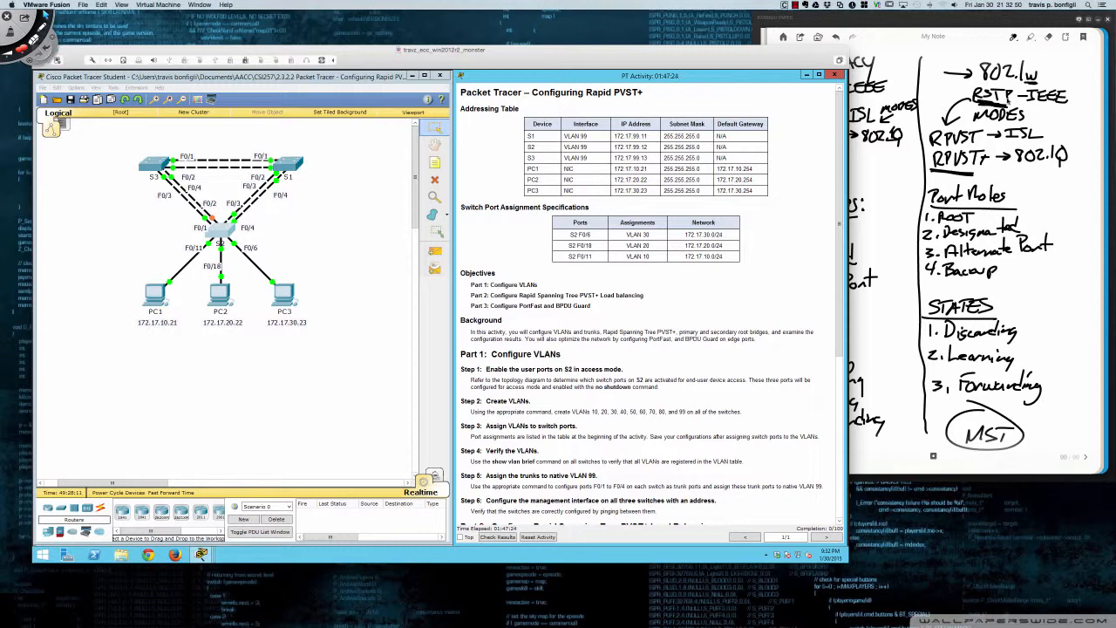
# In the Bamboo note, draw brackets beside the RSTP port roles list and the RSTP states list
pyautogui.click(1048, 259)
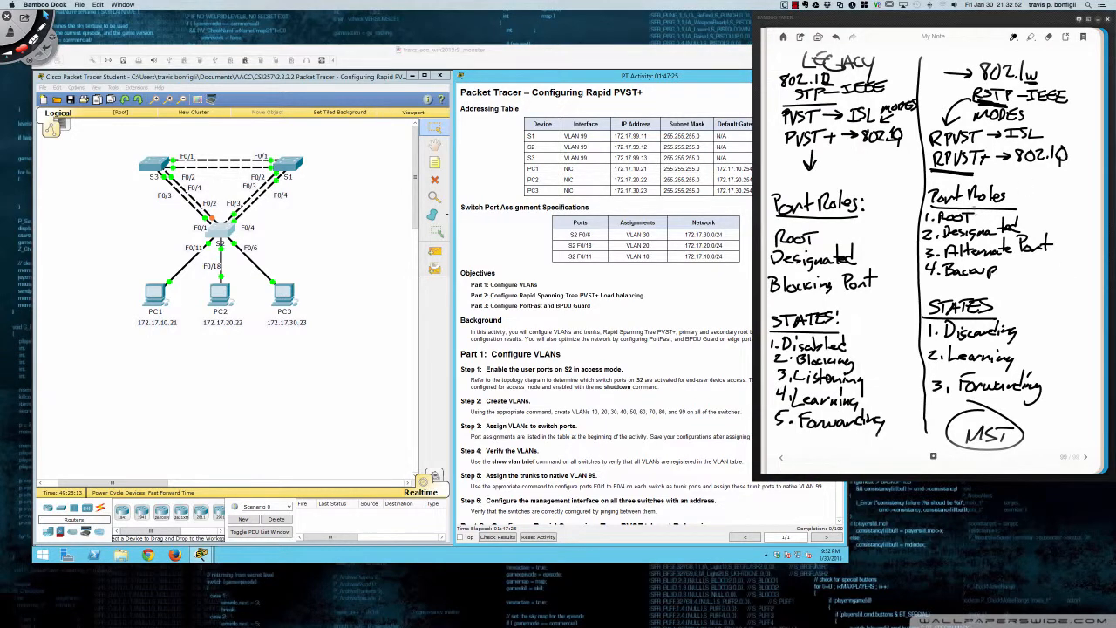
pyautogui.moveTo(1040, 207)
pyautogui.mouseDown()
pyautogui.moveTo(1069, 218)
pyautogui.moveTo(1071, 290)
pyautogui.moveTo(1037, 291)
pyautogui.mouseUp()
pyautogui.moveTo(1027, 323)
pyautogui.mouseDown()
pyautogui.moveTo(1074, 323)
pyautogui.moveTo(1085, 390)
pyautogui.moveTo(1053, 401)
pyautogui.mouseUp()
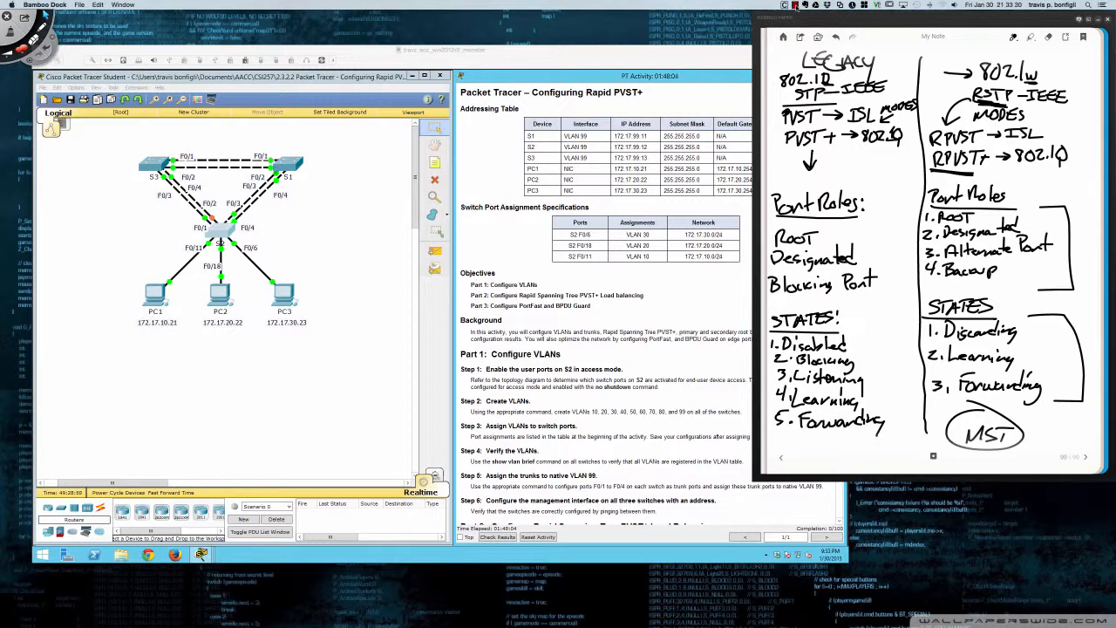
pyautogui.click(795, 6)
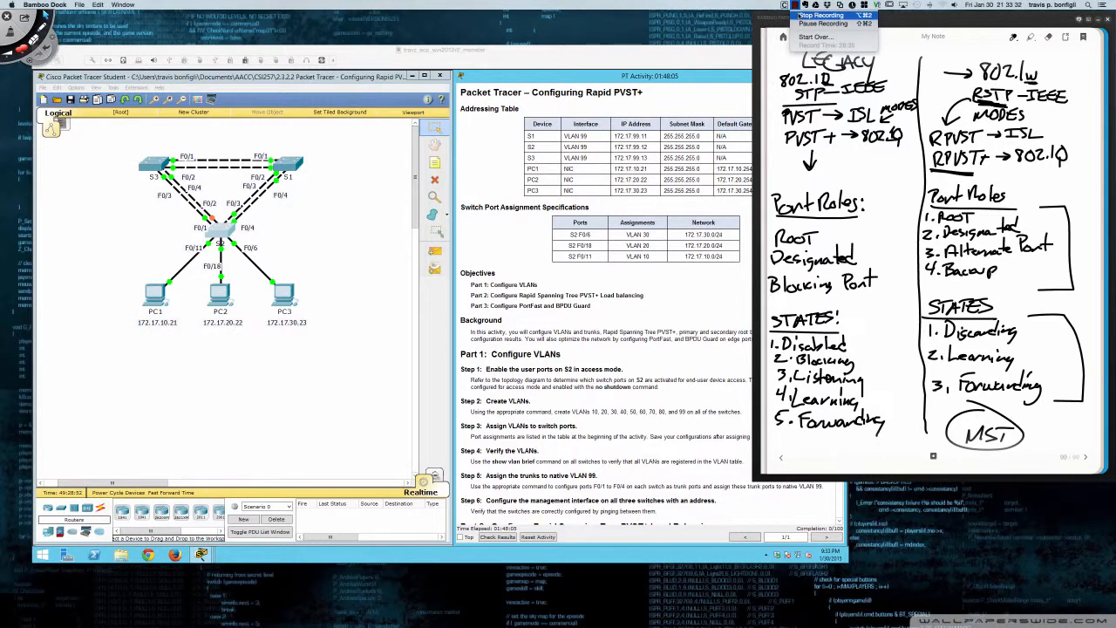